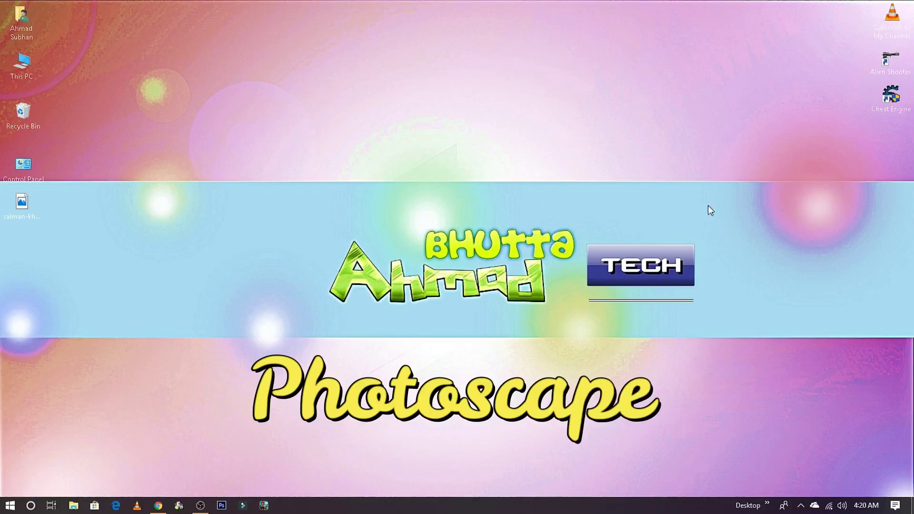
# - Rearrange items on the desktop and refresh it
pyautogui.moveTo(766, 193)
pyautogui.mouseDown()
pyautogui.moveTo(189, 338)
pyautogui.moveTo(293, 176)
pyautogui.moveTo(756, 339)
pyautogui.moveTo(724, 338)
pyautogui.mouseUp()
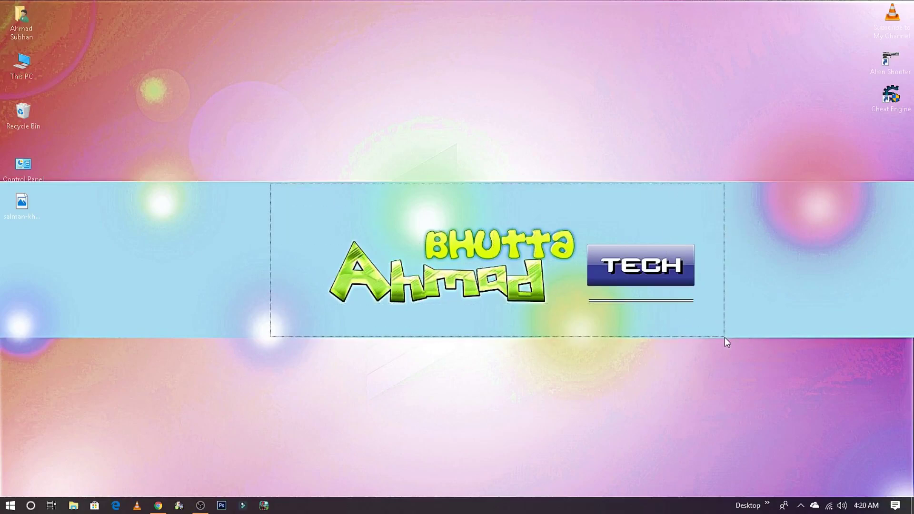
pyautogui.moveTo(725, 337)
pyautogui.mouseDown()
pyautogui.moveTo(747, 339)
pyautogui.moveTo(293, 201)
pyautogui.moveTo(268, 181)
pyautogui.mouseUp()
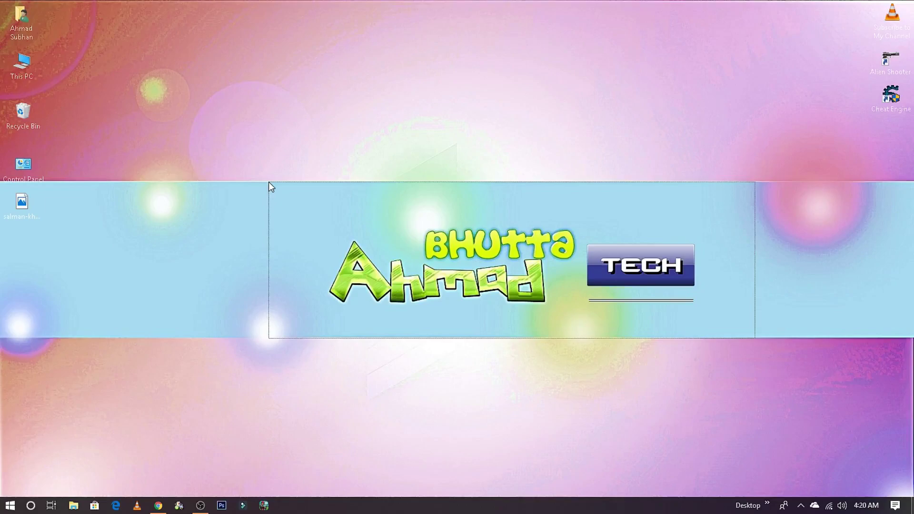
pyautogui.rightClick(269, 181)
pyautogui.click(313, 217)
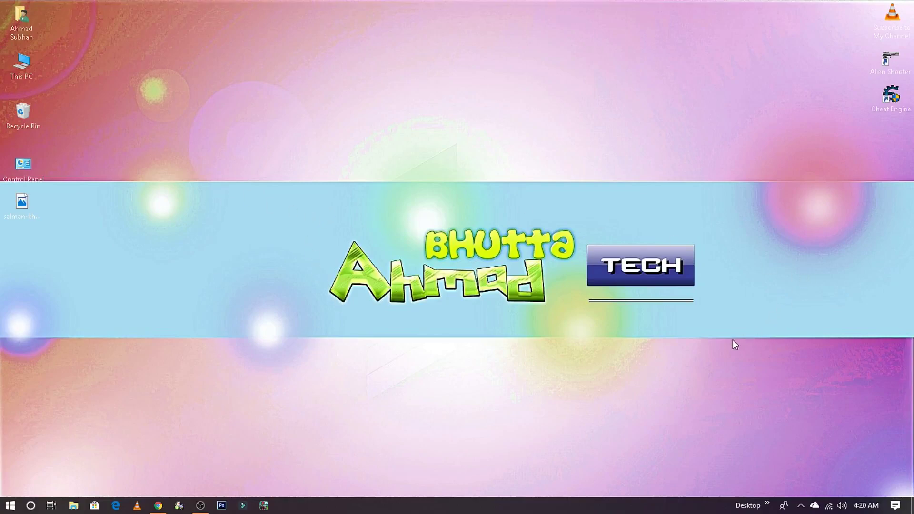
pyautogui.moveTo(736, 331)
pyautogui.mouseDown()
pyautogui.moveTo(392, 195)
pyautogui.moveTo(299, 208)
pyautogui.mouseUp()
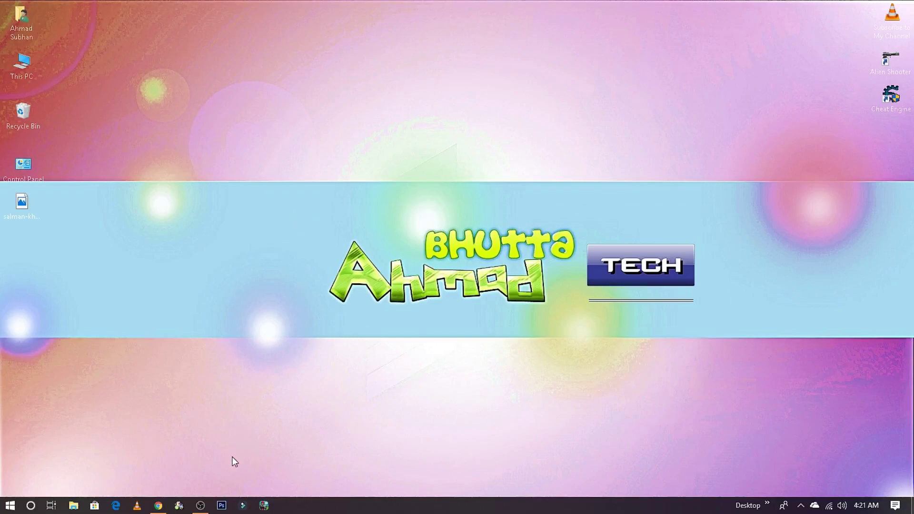
pyautogui.click(158, 505)
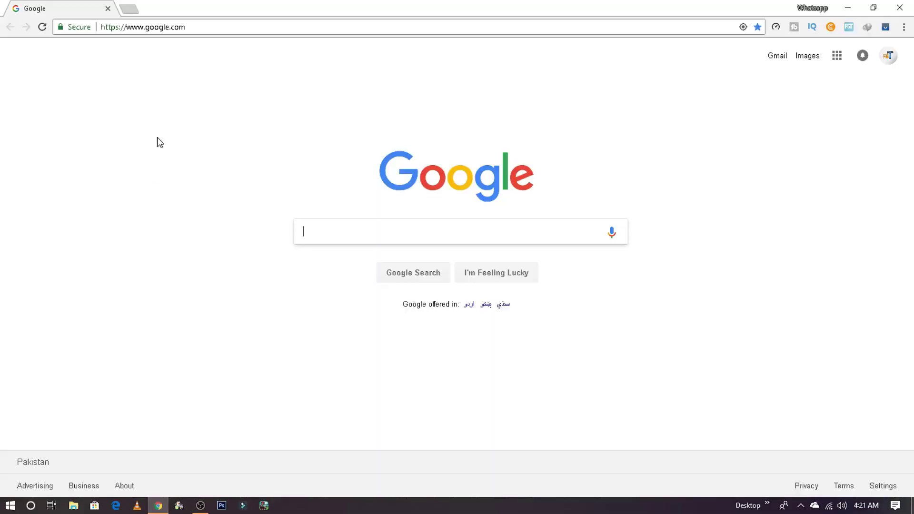
pyautogui.click(197, 29)
pyautogui.write('w')
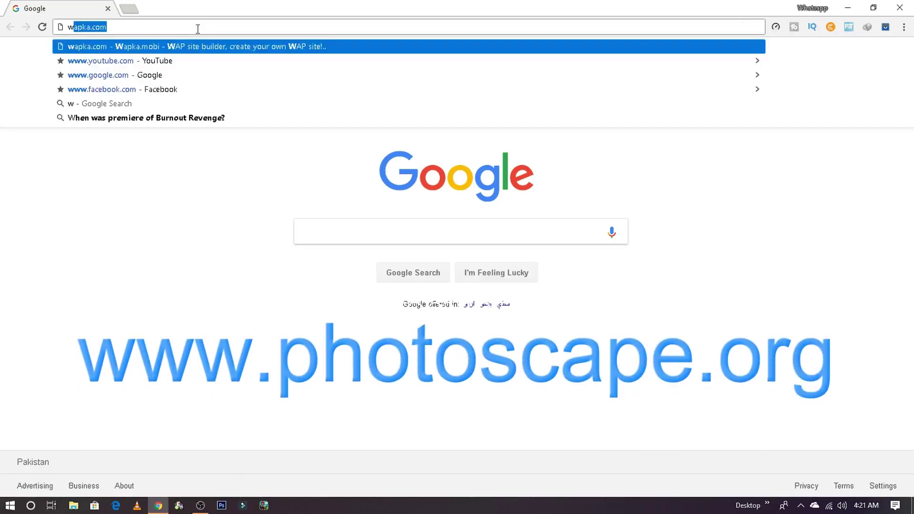
pyautogui.write('ww.')
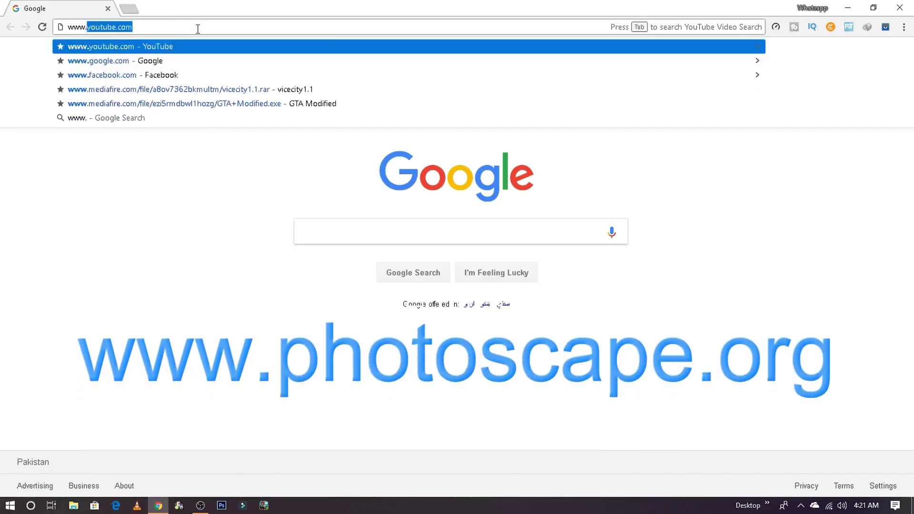
pyautogui.write('photo')
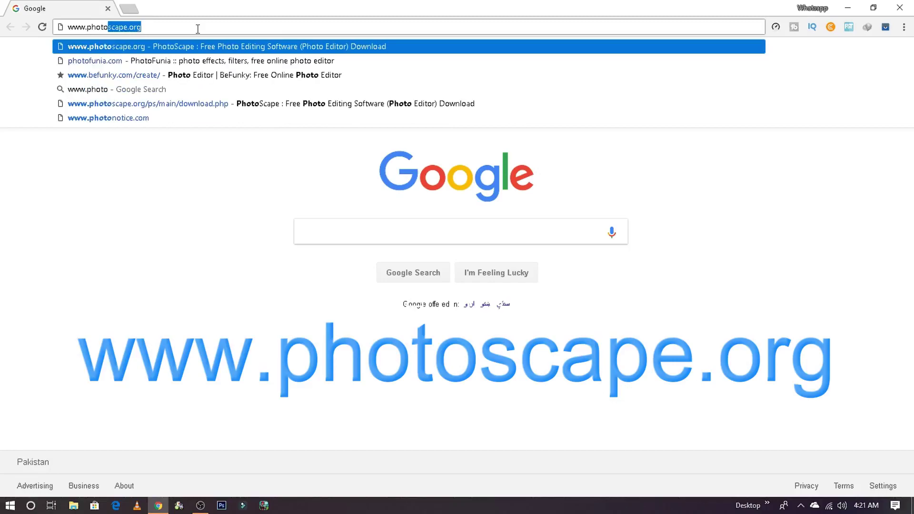
pyautogui.write('scap')
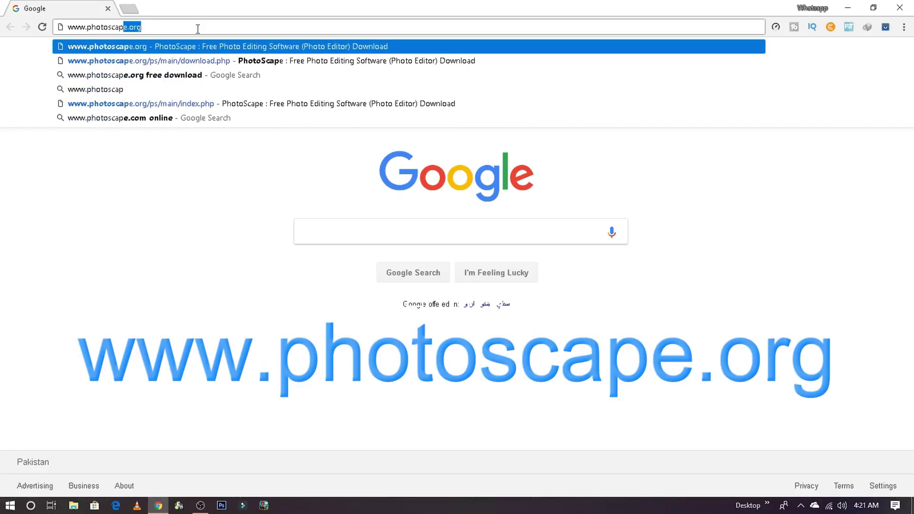
pyautogui.write('e.o')
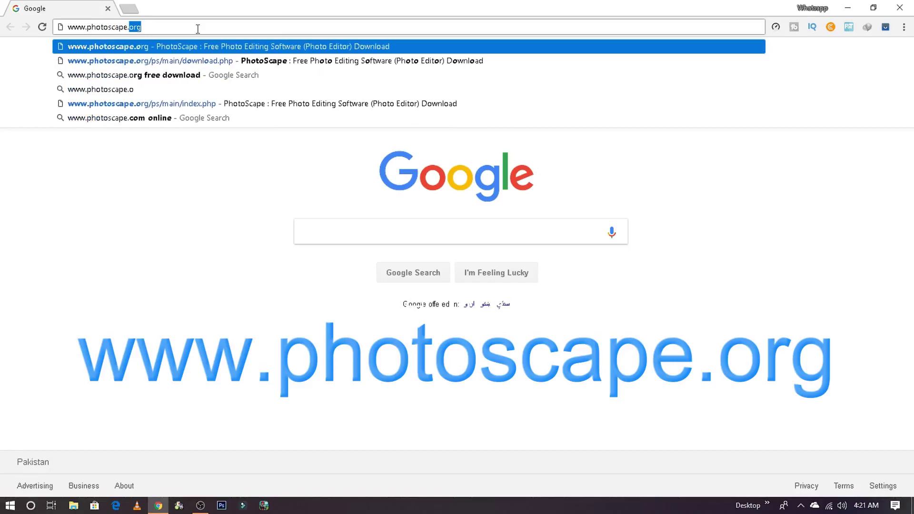
pyautogui.write('rg')
pyautogui.press('Return')
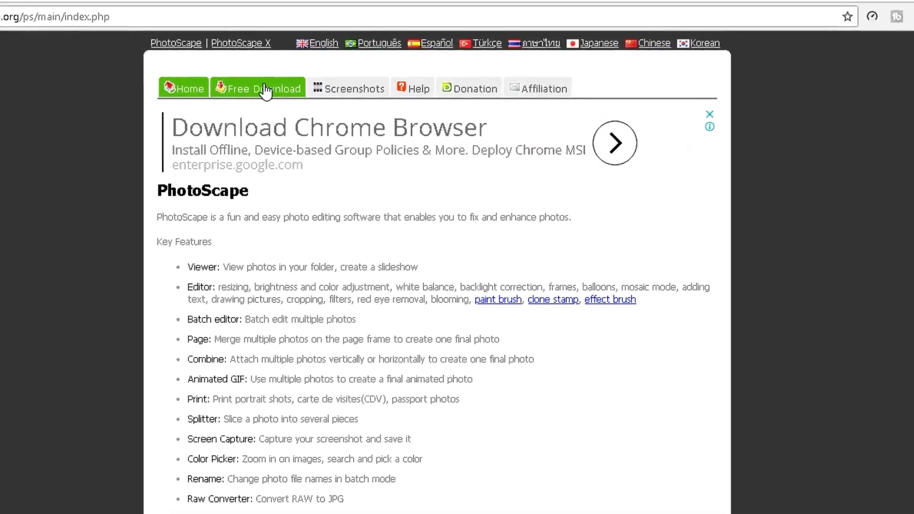
pyautogui.click(292, 96)
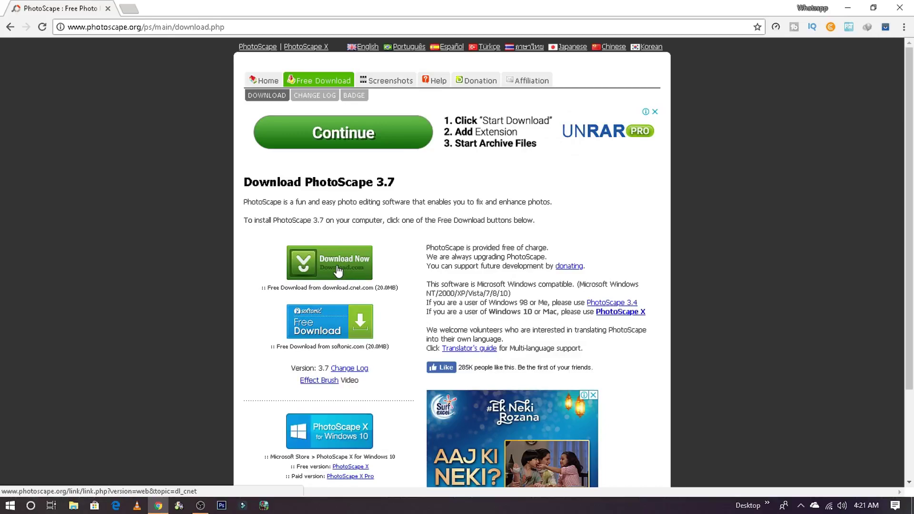
# - Download PhotoScapeSetup_V3.7.exe from download.com through IDM, keeping the progress window visible
pyautogui.click(335, 268)
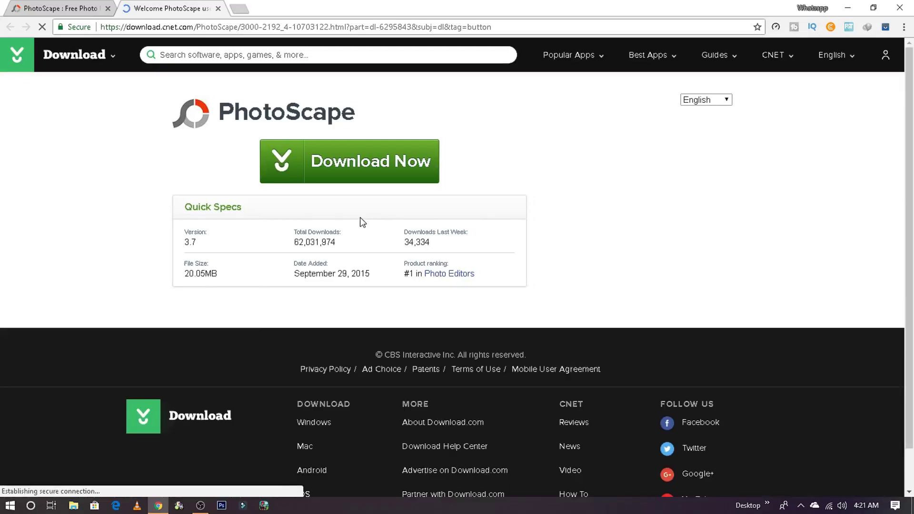
pyautogui.click(357, 168)
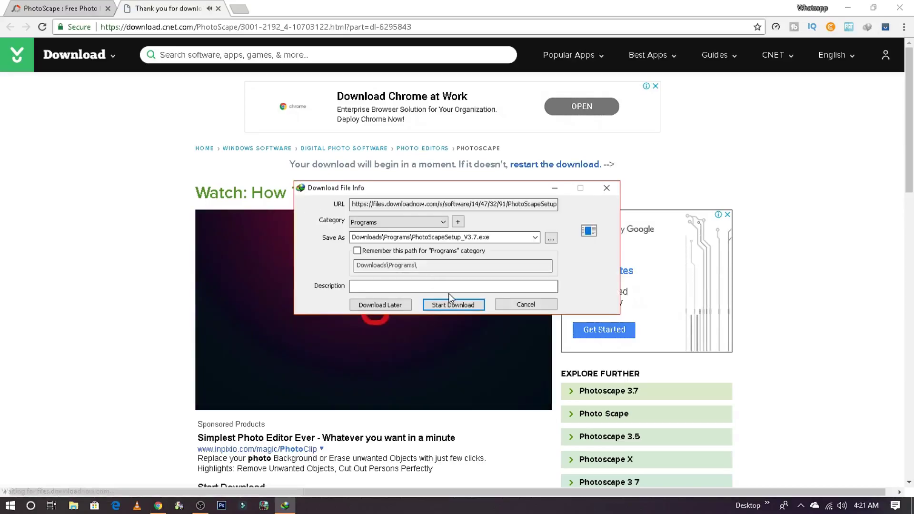
pyautogui.click(456, 304)
pyautogui.click(241, 330)
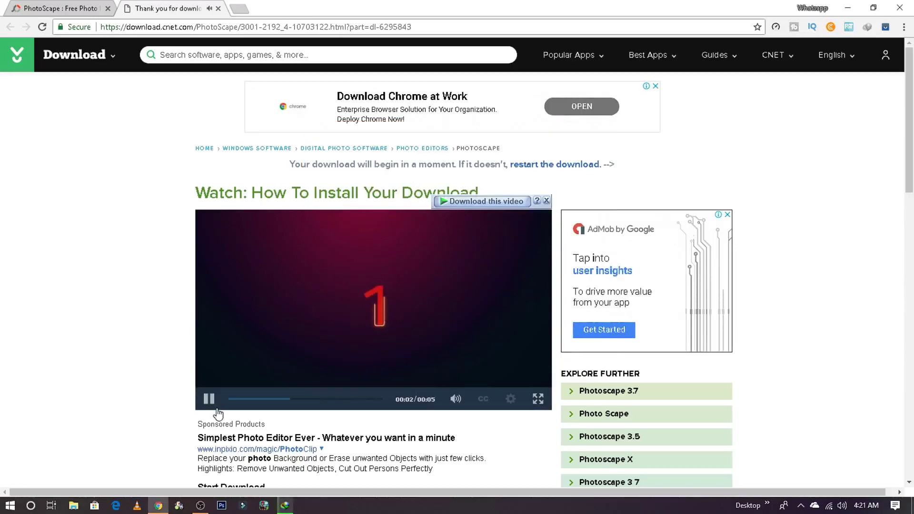
pyautogui.click(285, 505)
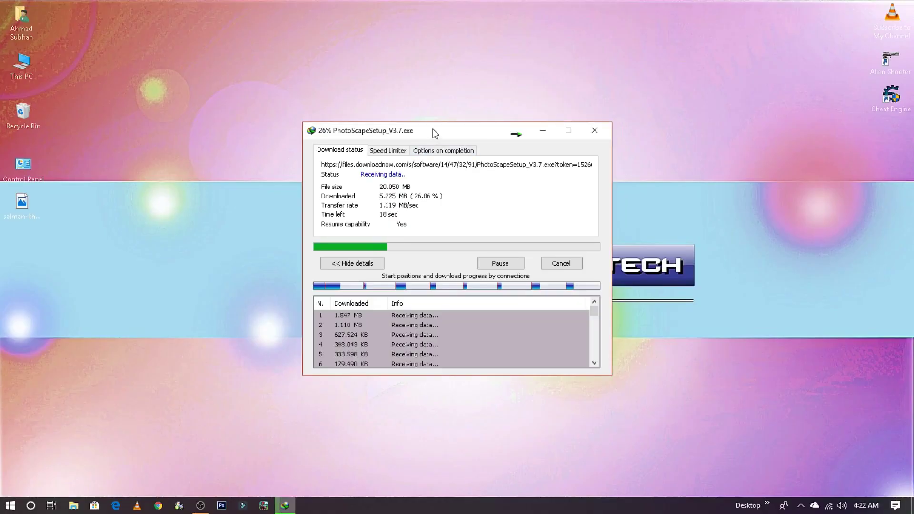
pyautogui.moveTo(434, 133); pyautogui.dragTo(417, 130)
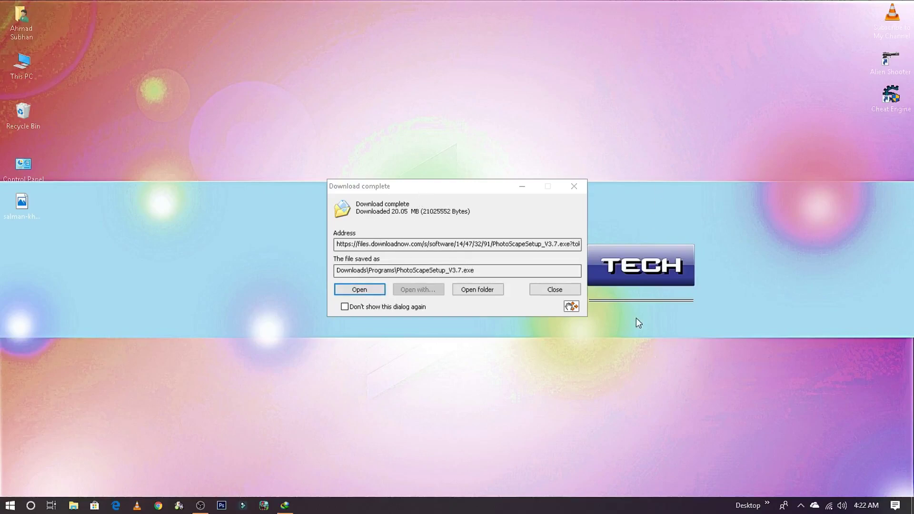
# - Run the PhotoScape V3.7 installer through to Finish and close the wizard
pyautogui.click(359, 291)
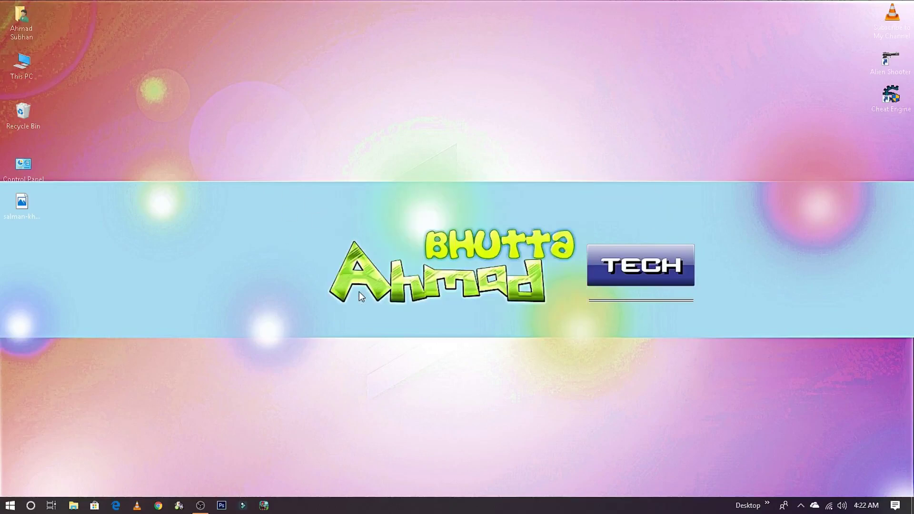
pyautogui.click(570, 348)
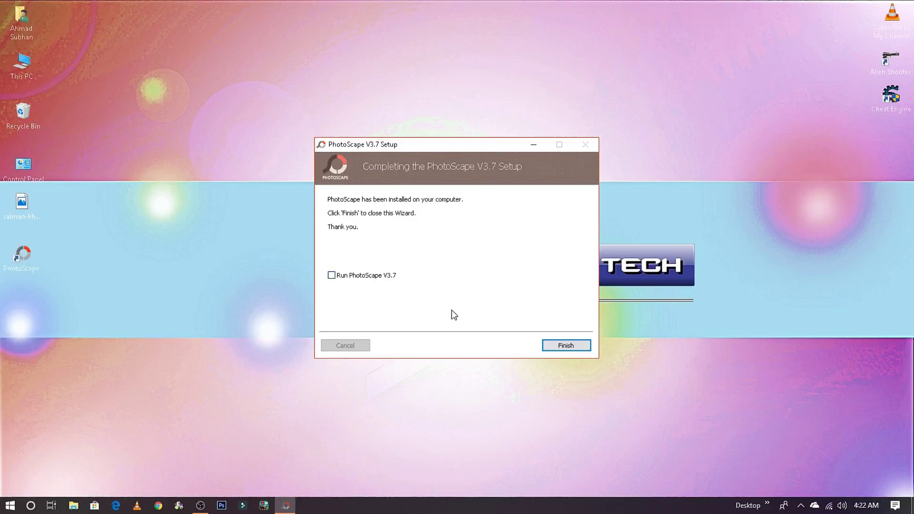
pyautogui.click(574, 346)
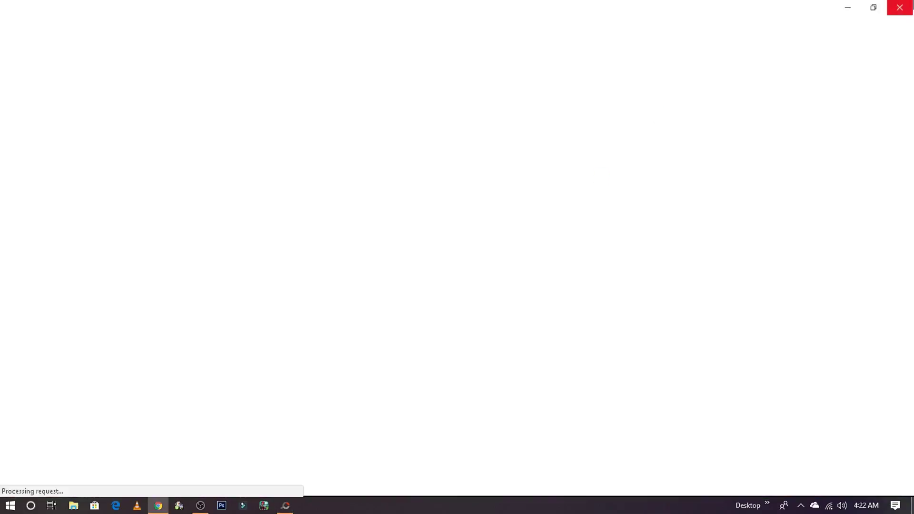
pyautogui.click(900, 7)
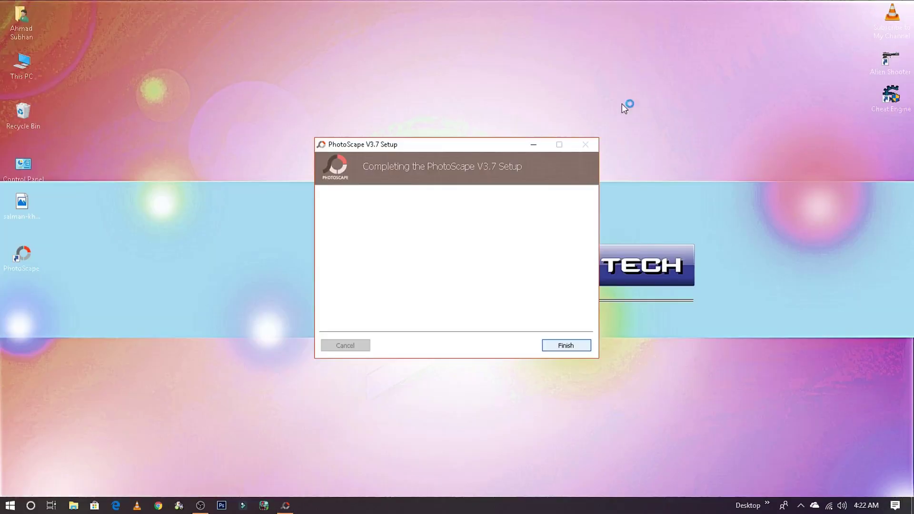
# - Place the PhotoScape shortcut on the open desktop and launch PhotoScape from it
pyautogui.rightClick(273, 187)
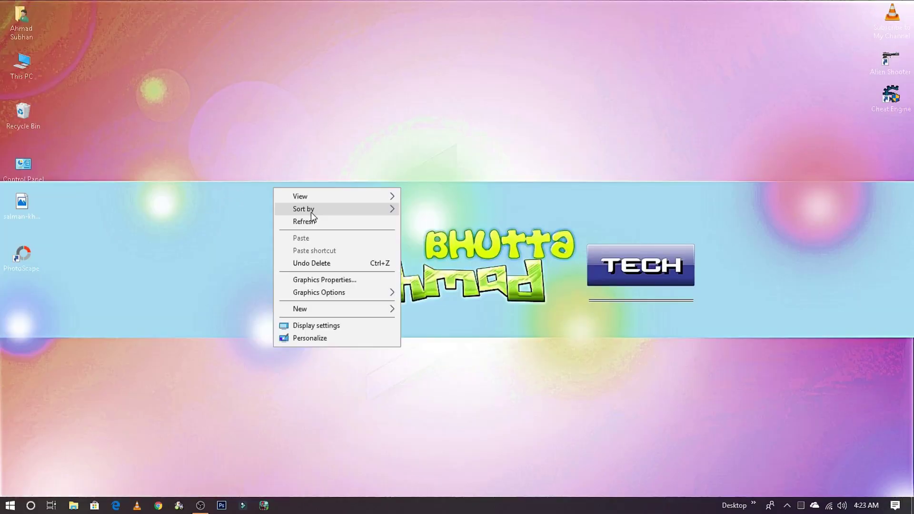
pyautogui.click(309, 218)
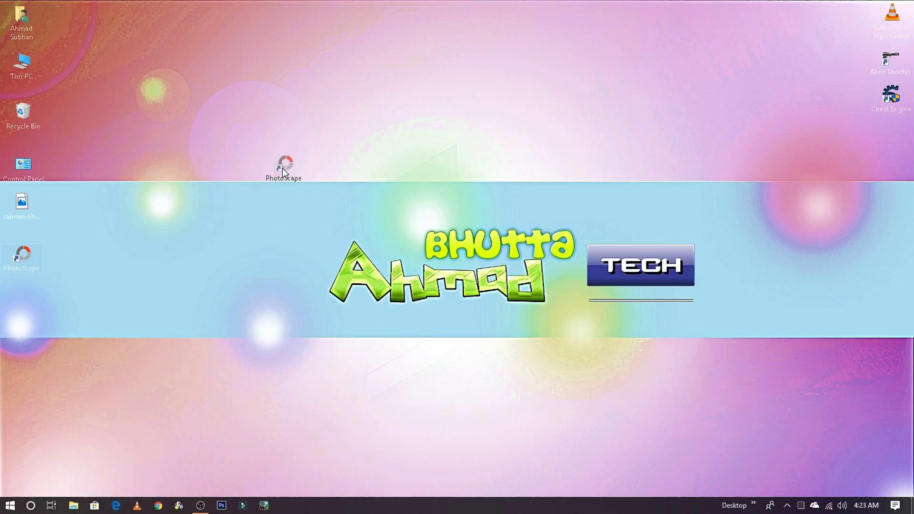
pyautogui.moveTo(353, 134); pyautogui.dragTo(270, 204)
pyautogui.moveTo(339, 122); pyautogui.dragTo(307, 166)
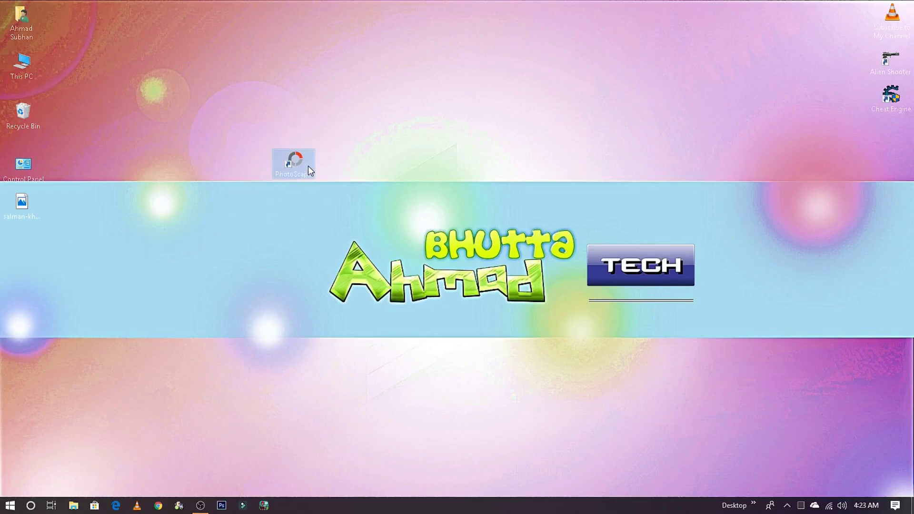
pyautogui.rightClick(301, 164)
pyautogui.click(316, 139)
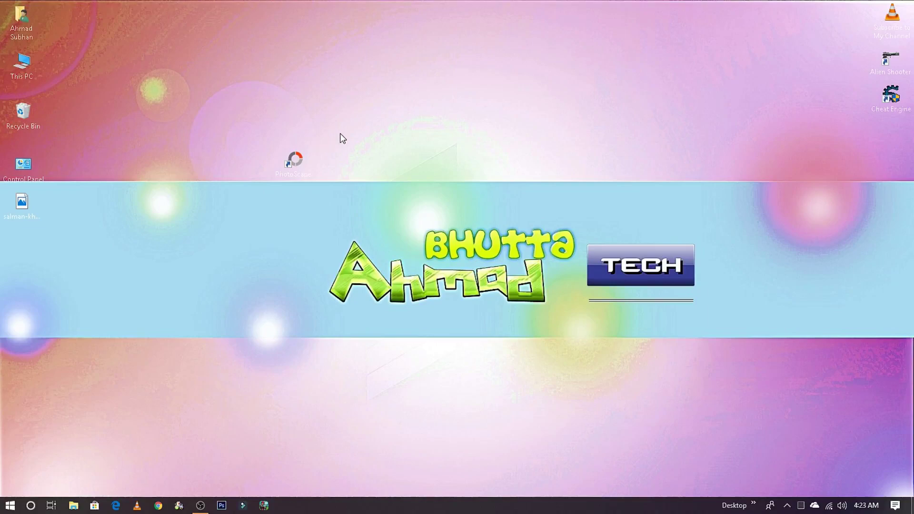
pyautogui.rightClick(303, 163)
pyautogui.click(339, 172)
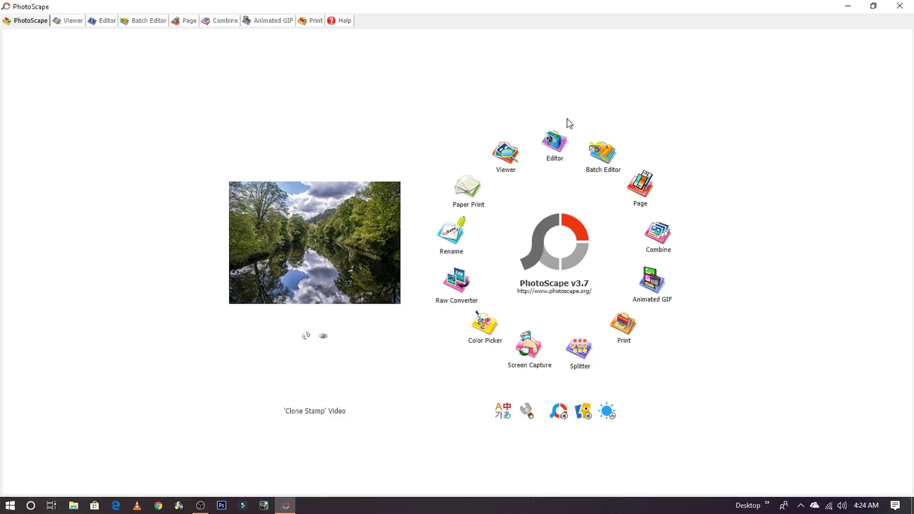
# - Load the 640 x 480 portrait JPG from the Desktop folder into the Editor
pyautogui.click(557, 145)
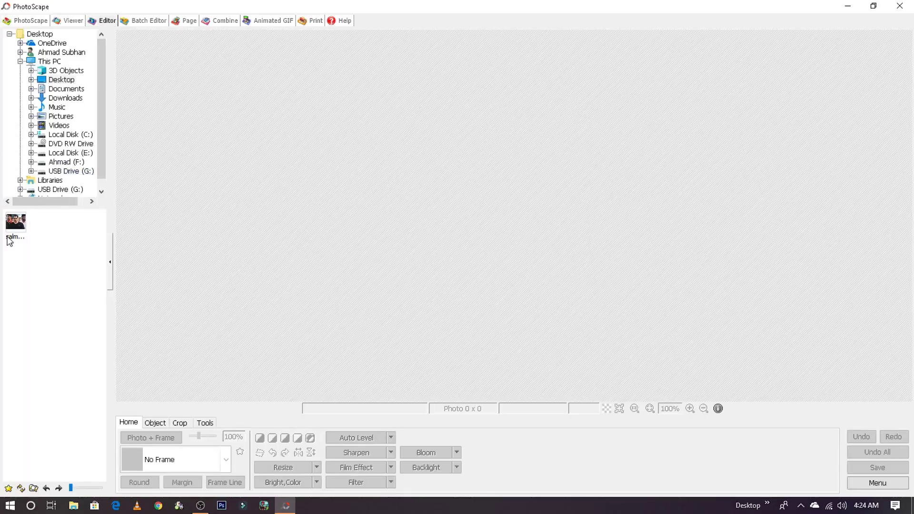
pyautogui.click(97, 130)
pyautogui.click(67, 80)
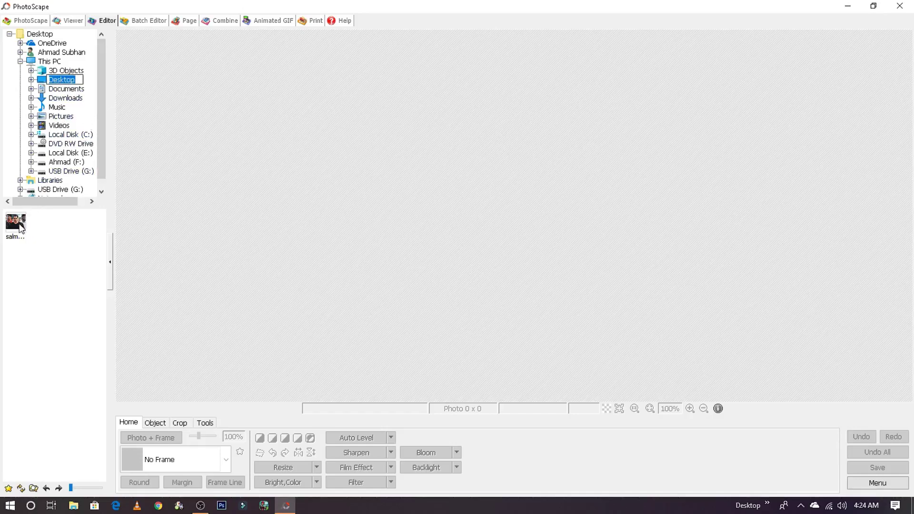
pyautogui.click(42, 224)
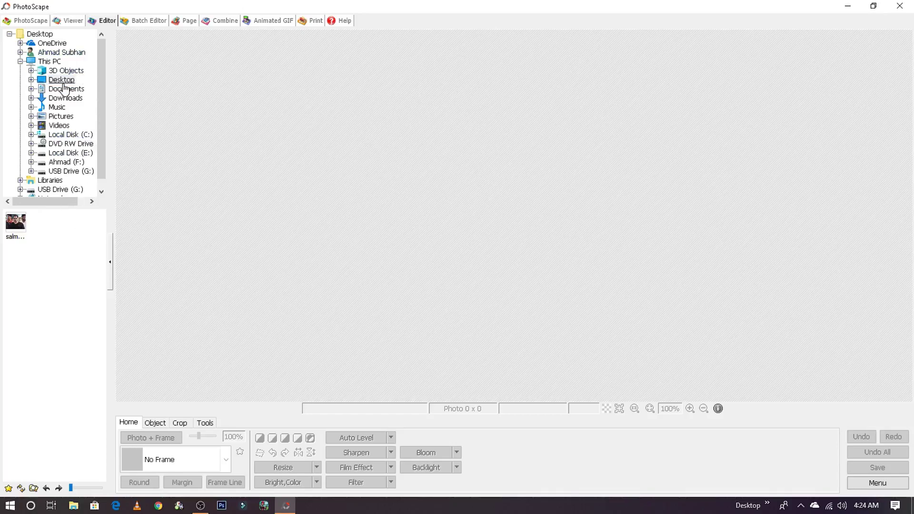
pyautogui.click(18, 227)
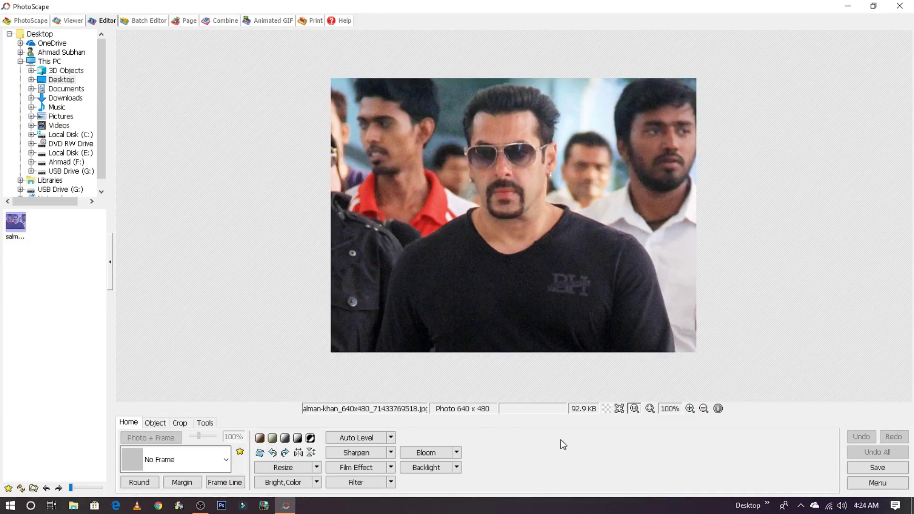
pyautogui.click(155, 423)
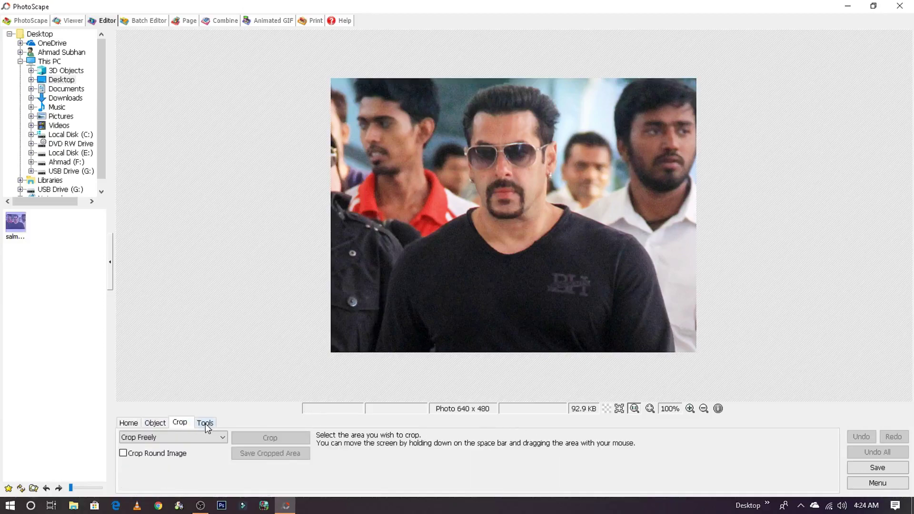
pyautogui.click(205, 422)
pyautogui.click(128, 422)
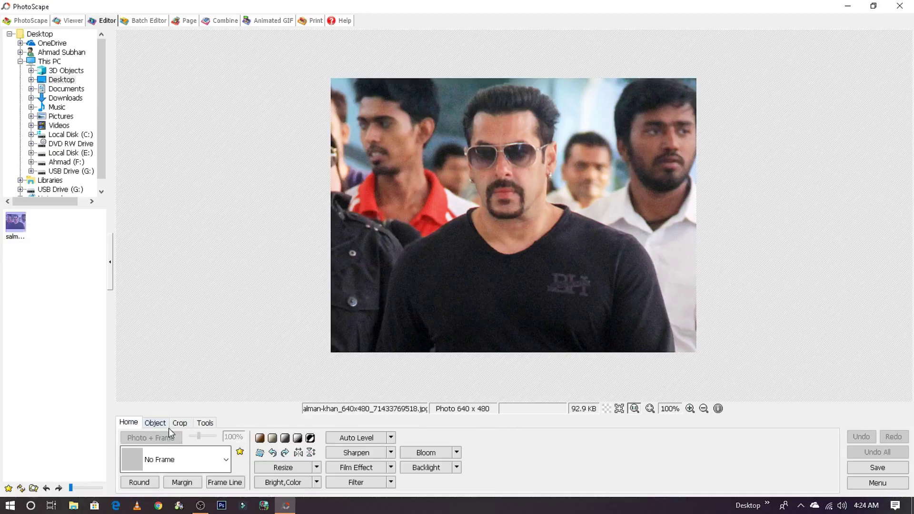
pyautogui.click(371, 443)
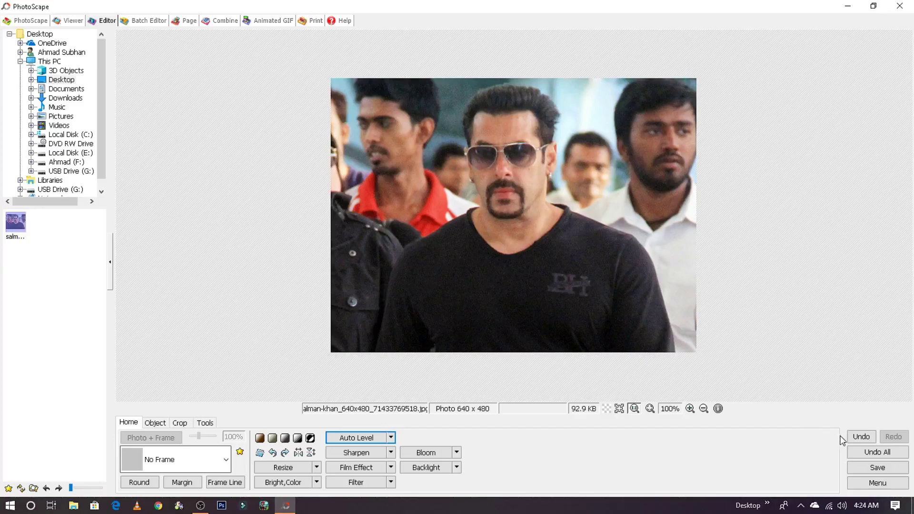
pyautogui.click(861, 436)
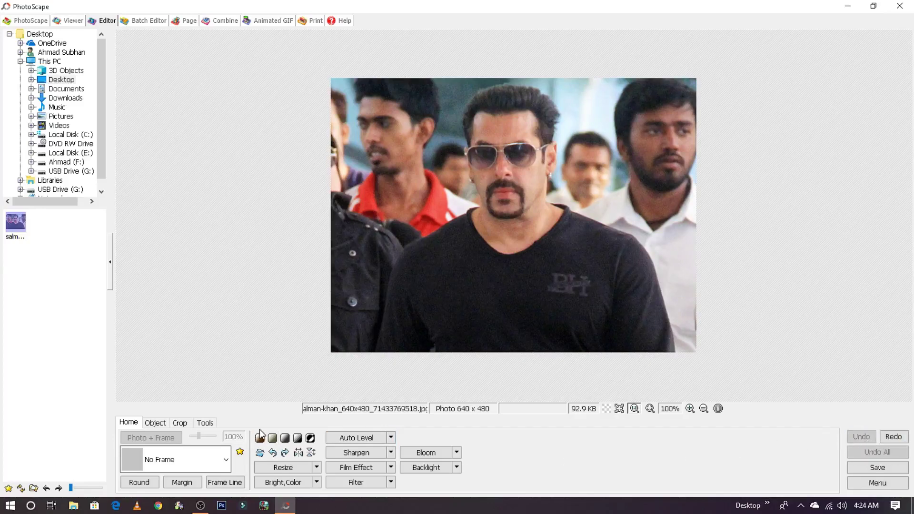
pyautogui.click(298, 452)
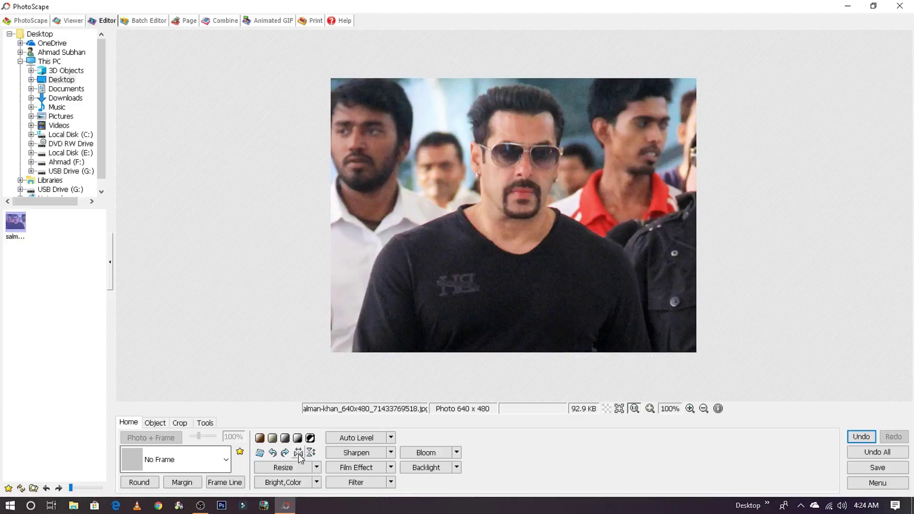
pyautogui.click(299, 453)
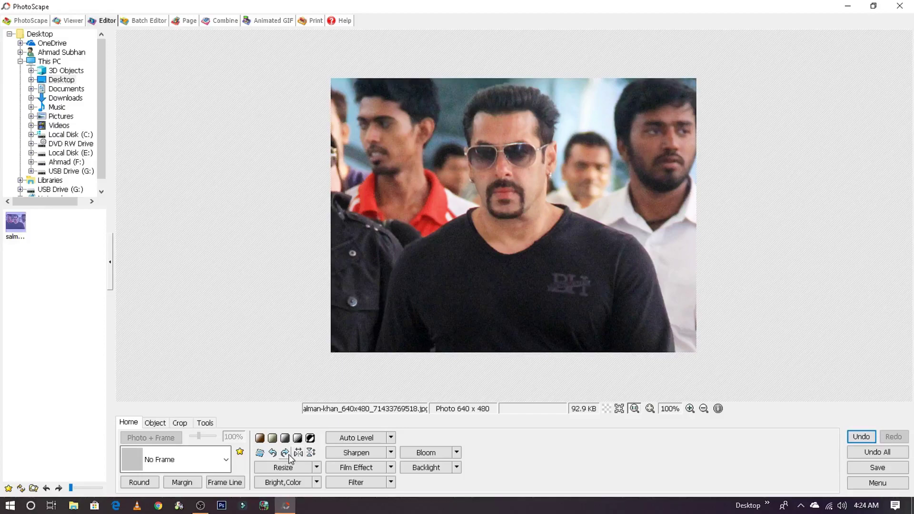
pyautogui.click(286, 456)
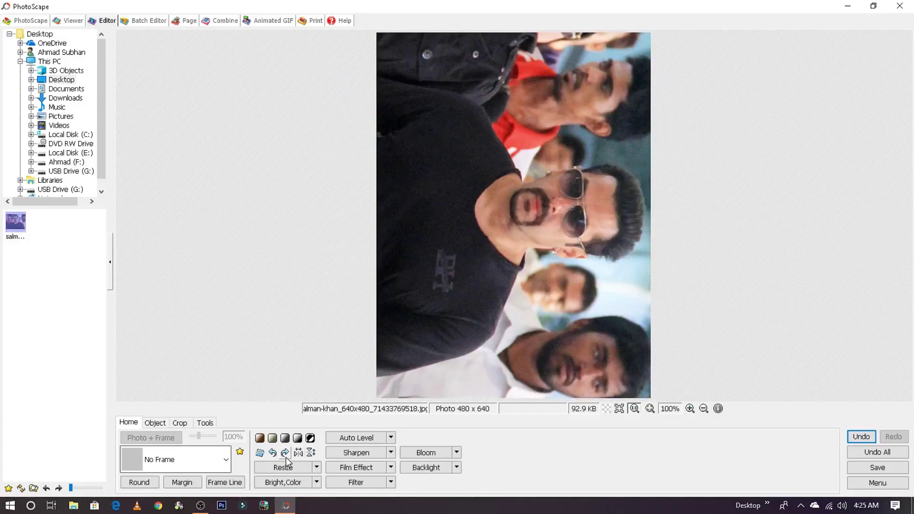
pyautogui.click(285, 456)
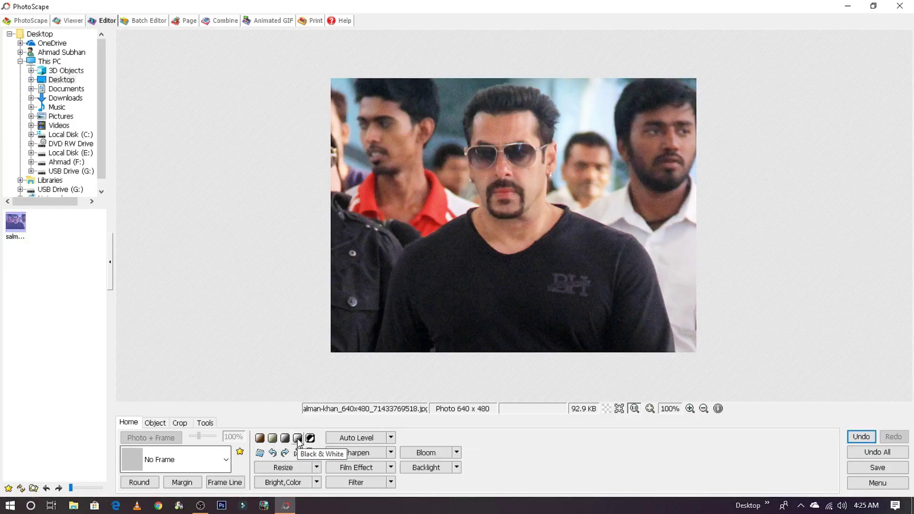
pyautogui.click(298, 441)
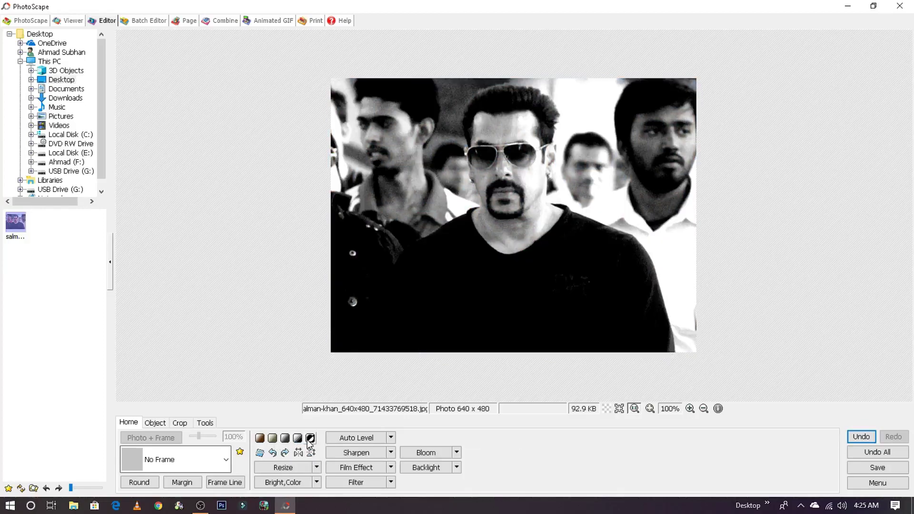
pyautogui.click(309, 439)
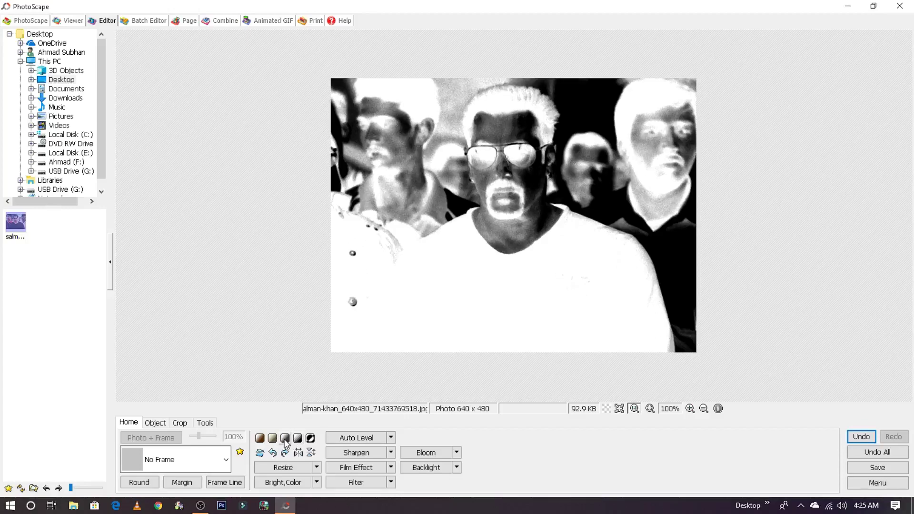
pyautogui.click(284, 441)
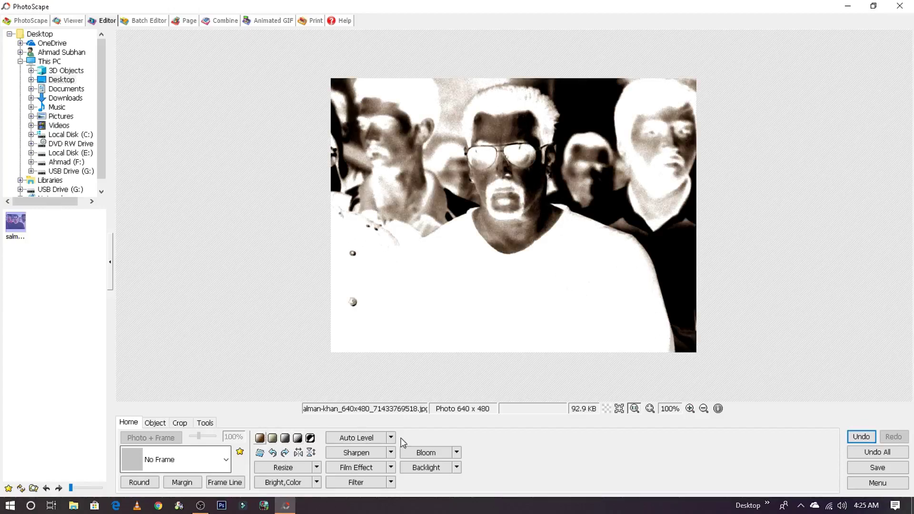
pyautogui.click(877, 451)
pyautogui.click(259, 438)
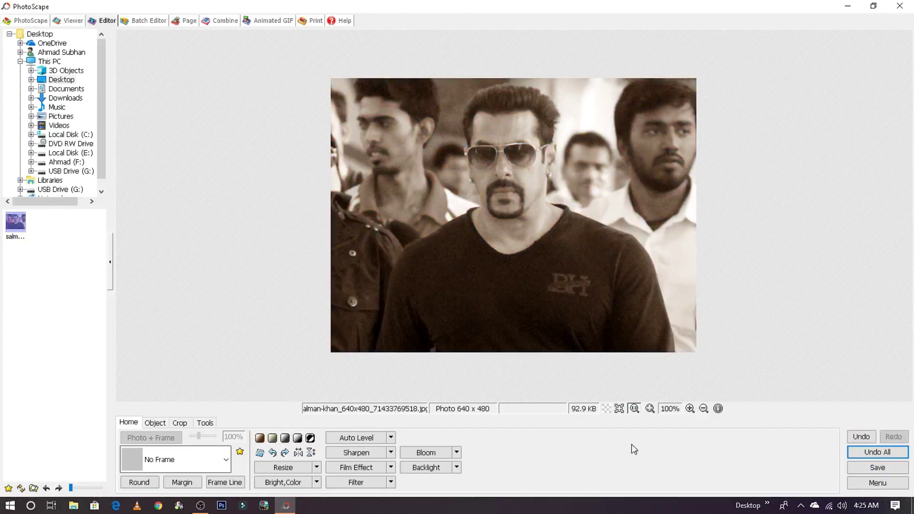
pyautogui.click(877, 451)
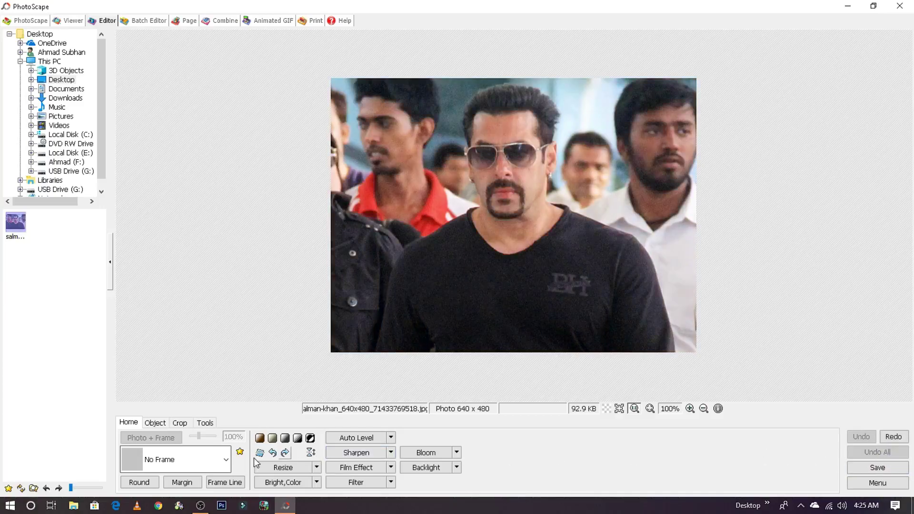
pyautogui.click(272, 437)
pyautogui.click(852, 437)
# - Resize the photo to width 1280 and height 720 with Preserve aspect ratio off
pyautogui.click(291, 467)
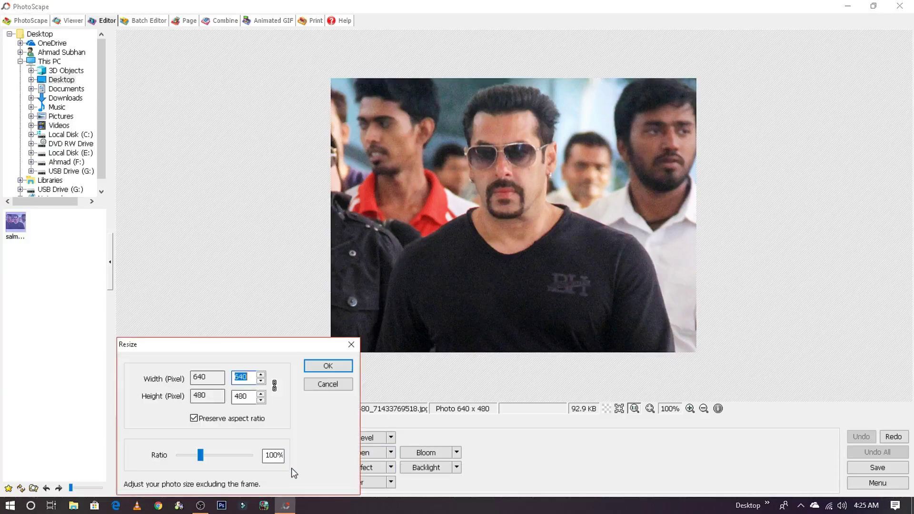
pyautogui.click(256, 377)
pyautogui.doubleClick(252, 378)
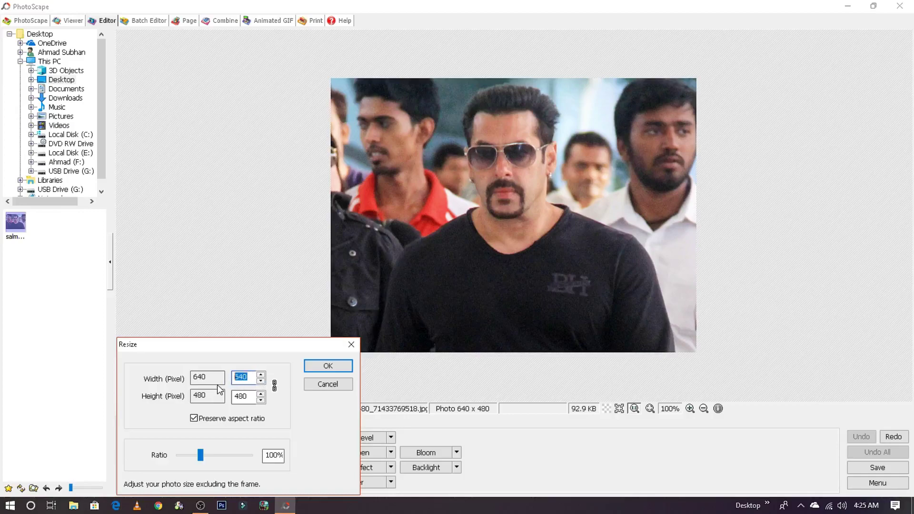
pyautogui.click(214, 421)
pyautogui.doubleClick(241, 377)
pyautogui.write('540')
pyautogui.write('1280')
pyautogui.doubleClick(242, 396)
pyautogui.write('720')
pyautogui.click(334, 365)
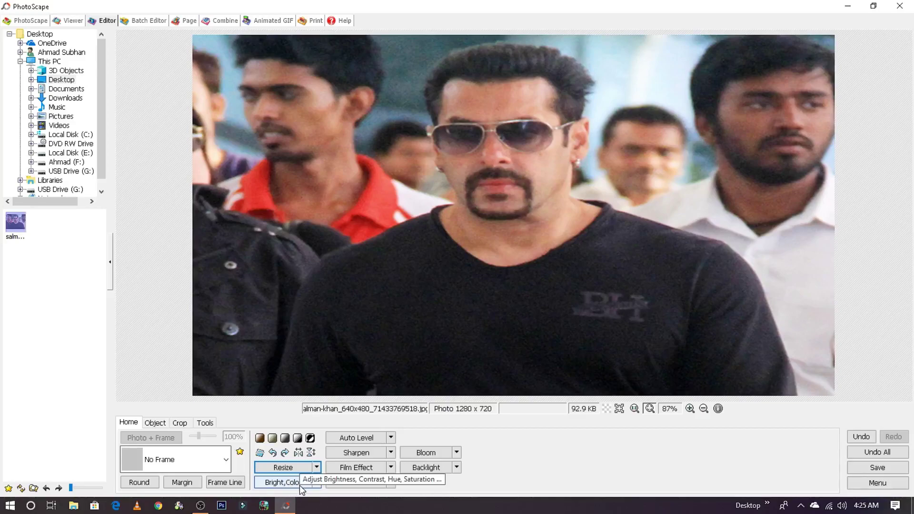
# - Adjust the Bright,Color sliders: saturation, hue, contrast, brightness and exposure, ending near neutral
pyautogui.click(284, 482)
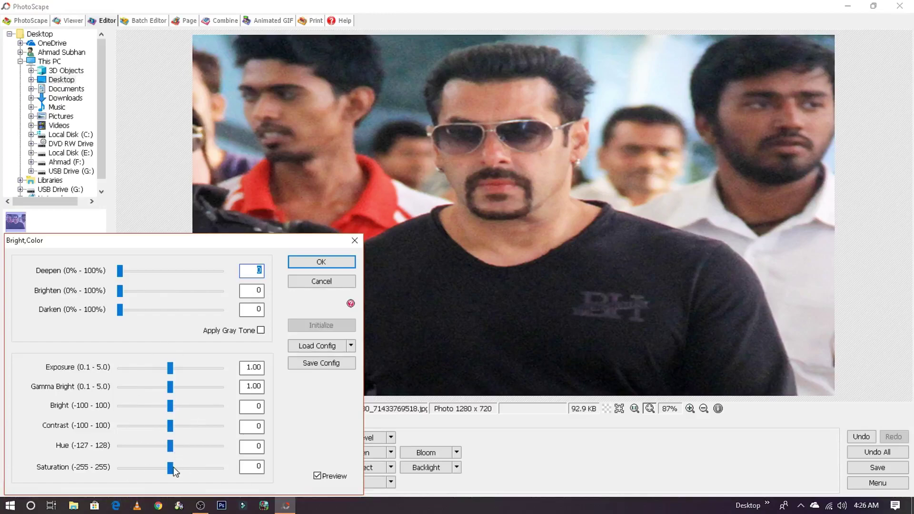
pyautogui.moveTo(170, 468); pyautogui.dragTo(215, 467)
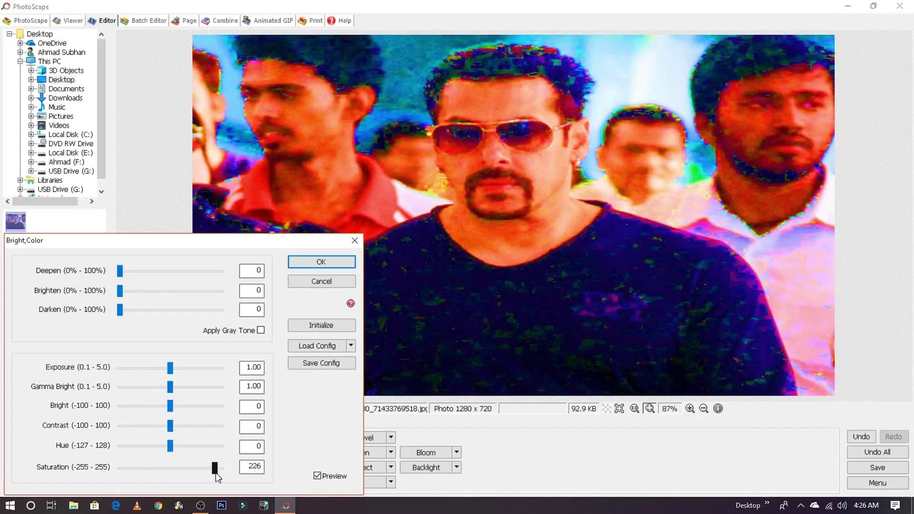
pyautogui.moveTo(215, 467); pyautogui.dragTo(170, 468)
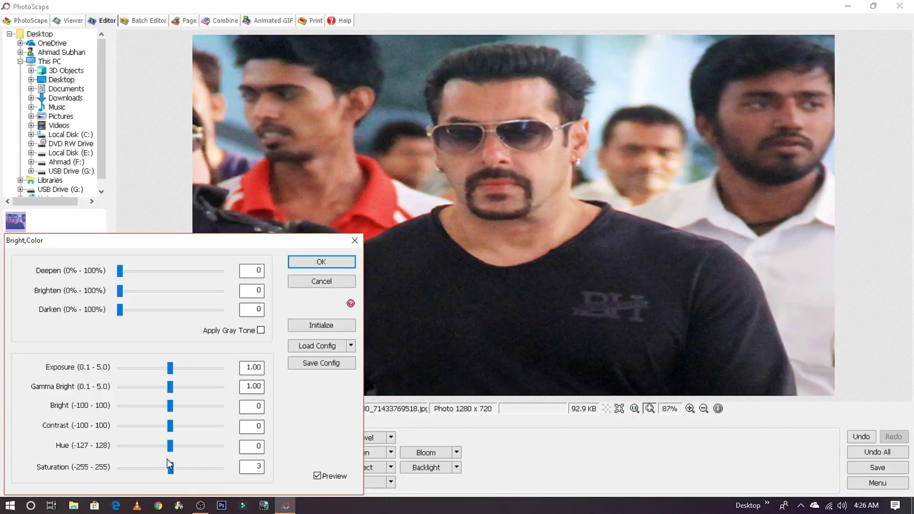
pyautogui.moveTo(171, 446)
pyautogui.mouseDown()
pyautogui.moveTo(212, 447)
pyautogui.moveTo(167, 450)
pyautogui.mouseUp()
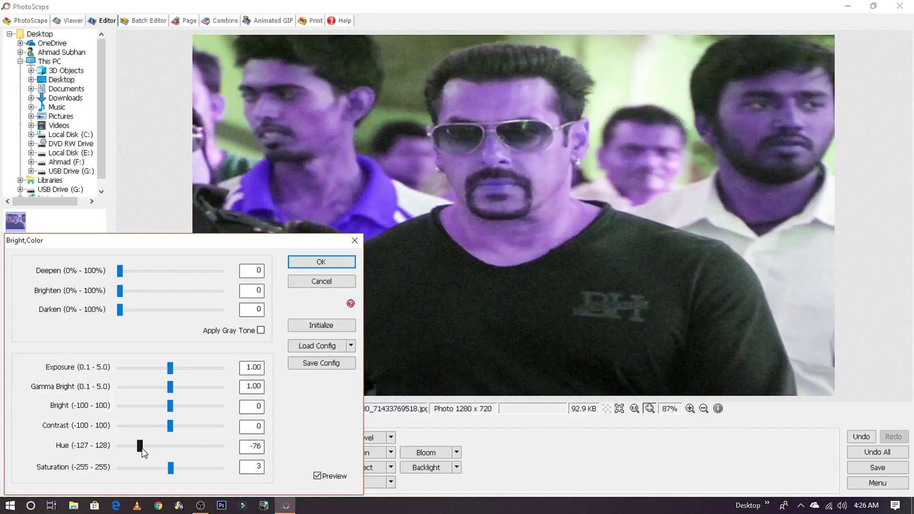
pyautogui.click(165, 450)
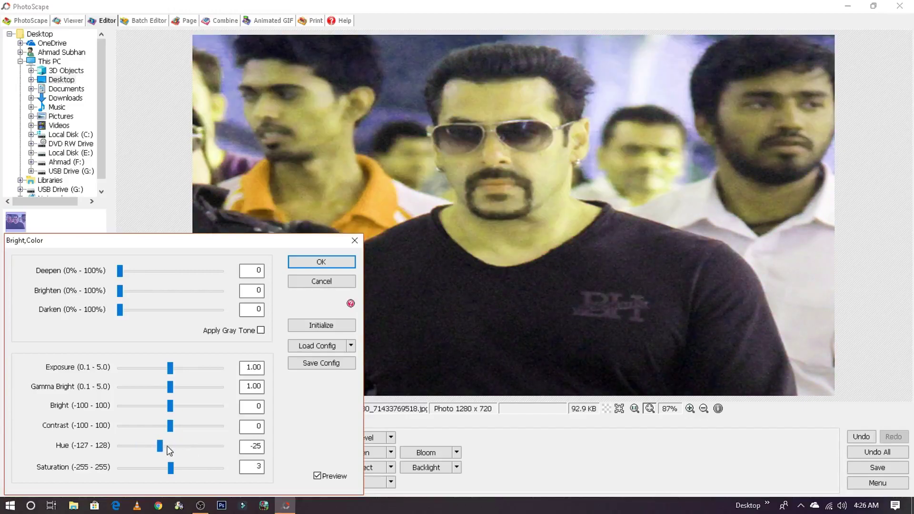
pyautogui.moveTo(165, 446)
pyautogui.mouseDown()
pyautogui.moveTo(171, 436)
pyautogui.moveTo(141, 426)
pyautogui.mouseUp()
pyautogui.click(176, 429)
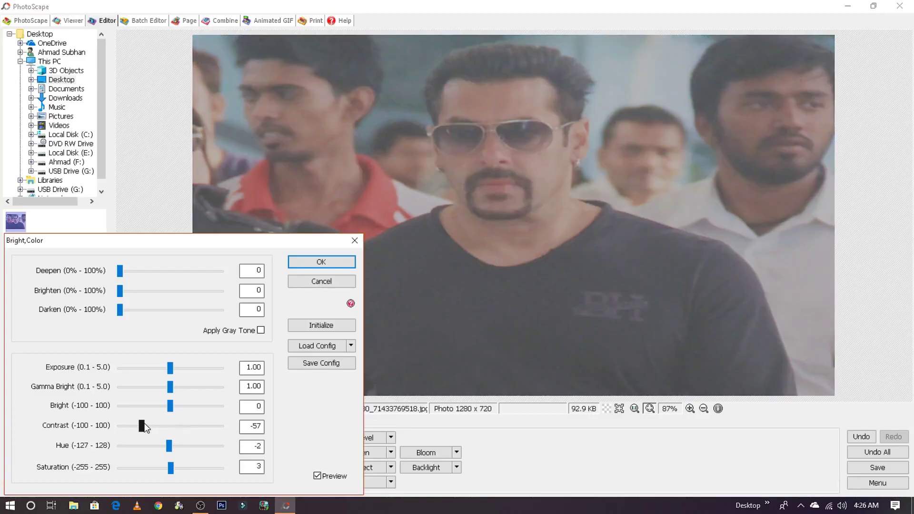
pyautogui.click(167, 425)
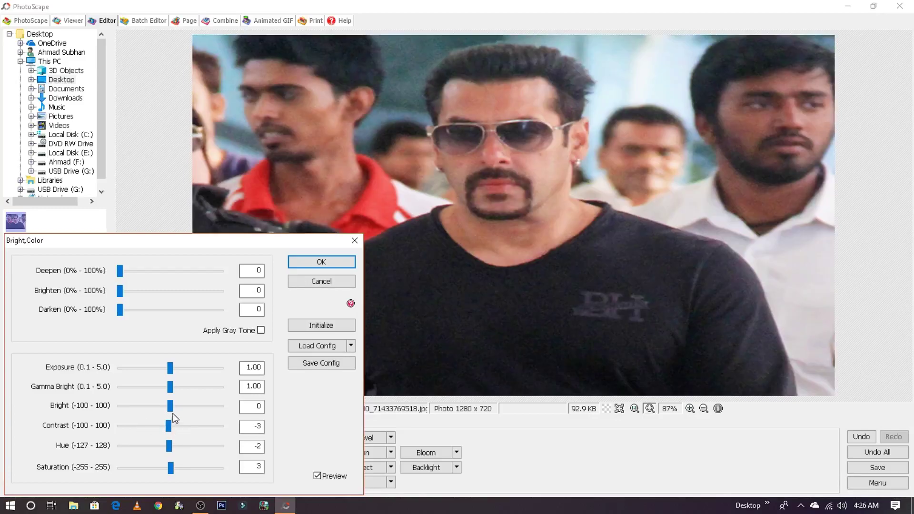
pyautogui.moveTo(172, 406)
pyautogui.mouseDown()
pyautogui.moveTo(190, 408)
pyautogui.moveTo(162, 407)
pyautogui.moveTo(193, 397)
pyautogui.moveTo(148, 391)
pyautogui.mouseUp()
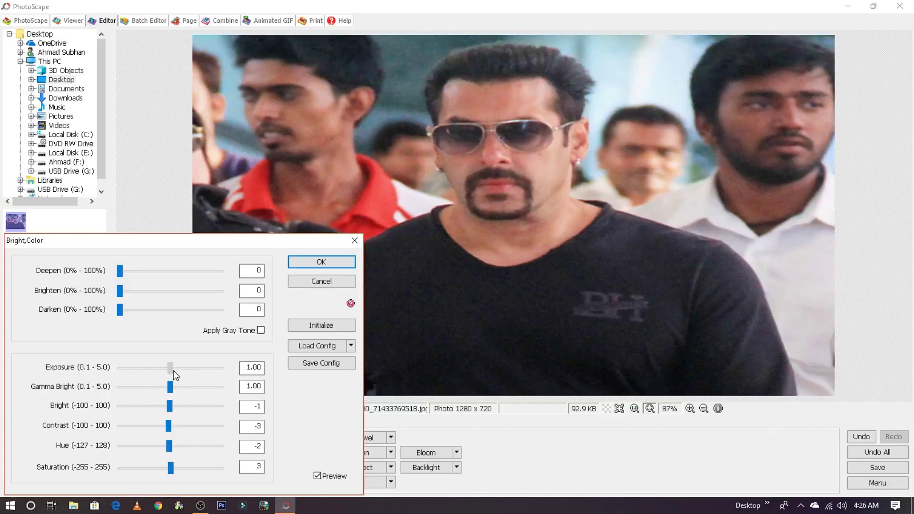
pyautogui.moveTo(174, 370)
pyautogui.mouseDown()
pyautogui.moveTo(193, 372)
pyautogui.moveTo(141, 370)
pyautogui.mouseUp()
pyautogui.moveTo(120, 315)
pyautogui.mouseDown()
pyautogui.moveTo(200, 310)
pyautogui.moveTo(102, 307)
pyautogui.moveTo(187, 292)
pyautogui.moveTo(105, 295)
pyautogui.moveTo(131, 269)
pyautogui.moveTo(185, 266)
pyautogui.mouseUp()
# - Open Region (Out of Focus) and try a grey surround with an enlarged clear centre
pyautogui.click(302, 277)
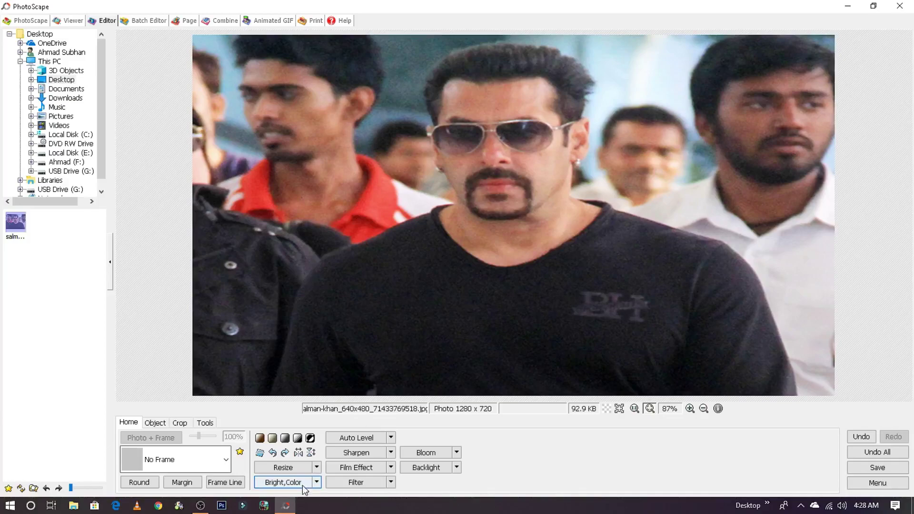
pyautogui.click(358, 485)
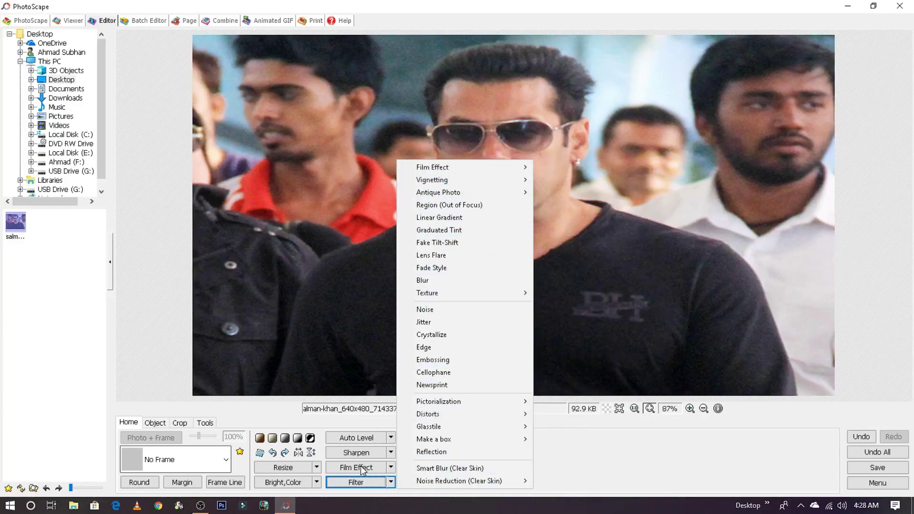
pyautogui.moveTo(432, 179)
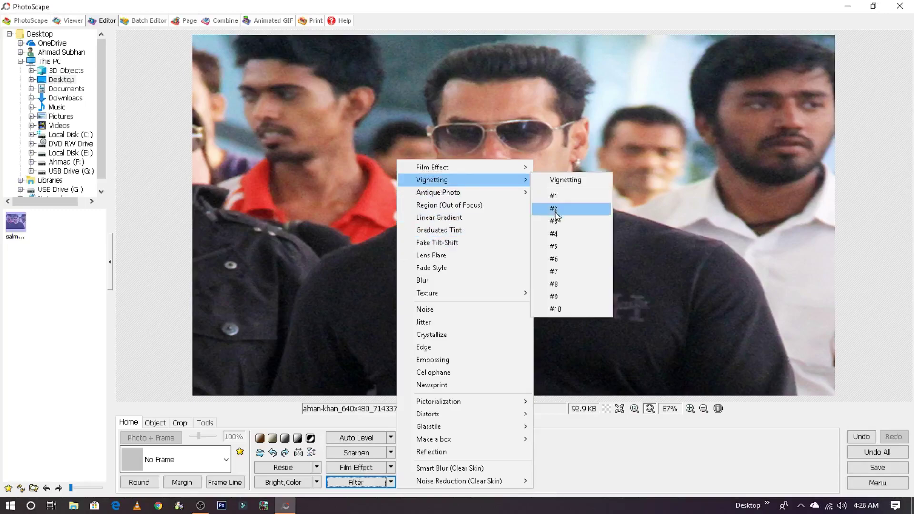
pyautogui.click(449, 209)
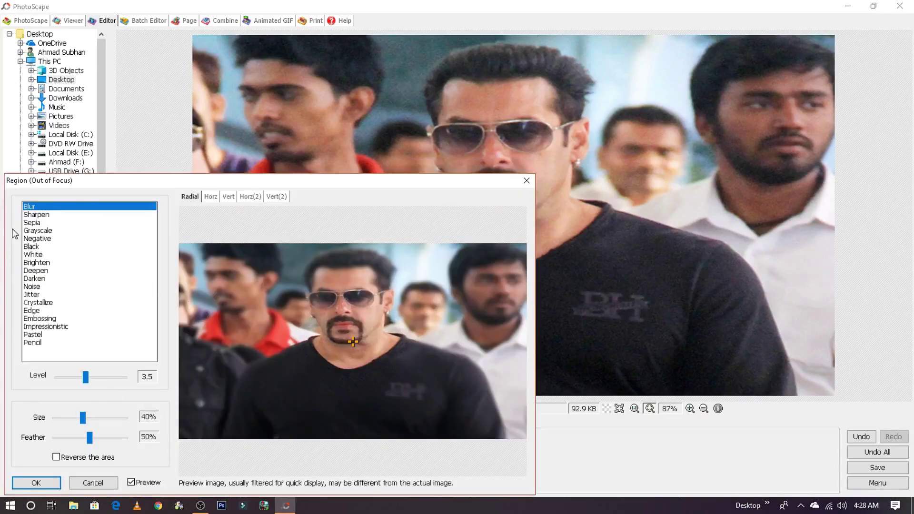
pyautogui.click(37, 248)
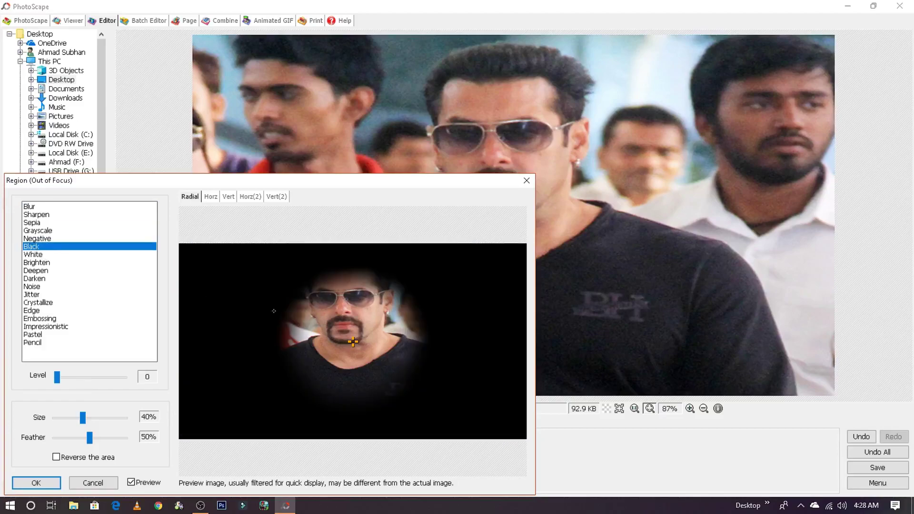
pyautogui.moveTo(58, 379)
pyautogui.mouseDown()
pyautogui.moveTo(117, 384)
pyautogui.moveTo(57, 378)
pyautogui.mouseUp()
pyautogui.moveTo(90, 419)
pyautogui.mouseDown()
pyautogui.moveTo(113, 419)
pyautogui.moveTo(104, 440)
pyautogui.moveTo(66, 443)
pyautogui.moveTo(119, 437)
pyautogui.mouseUp()
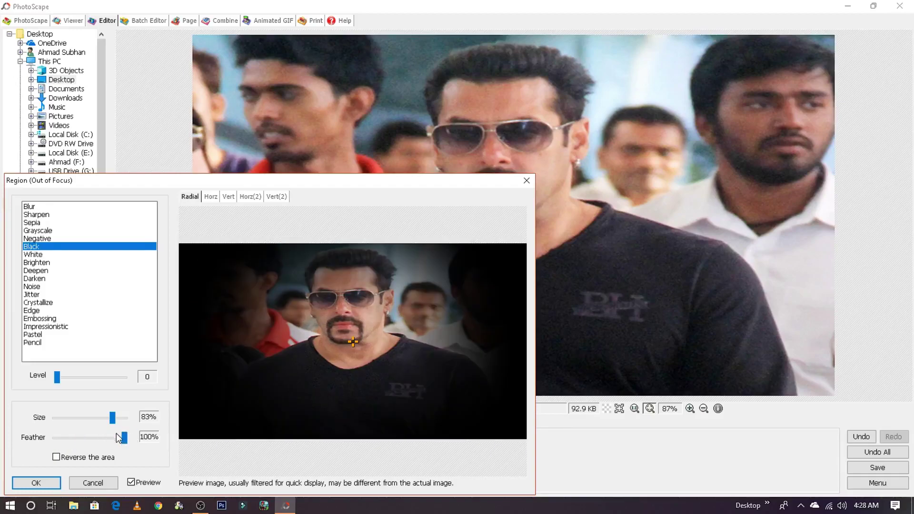
# - Preview surround effects: Pastel, Impressionistic, White, Deepen, Crystallize, Negative, Brighten, Sepia, Sharpen
pyautogui.click(47, 279)
pyautogui.click(47, 327)
pyautogui.click(48, 343)
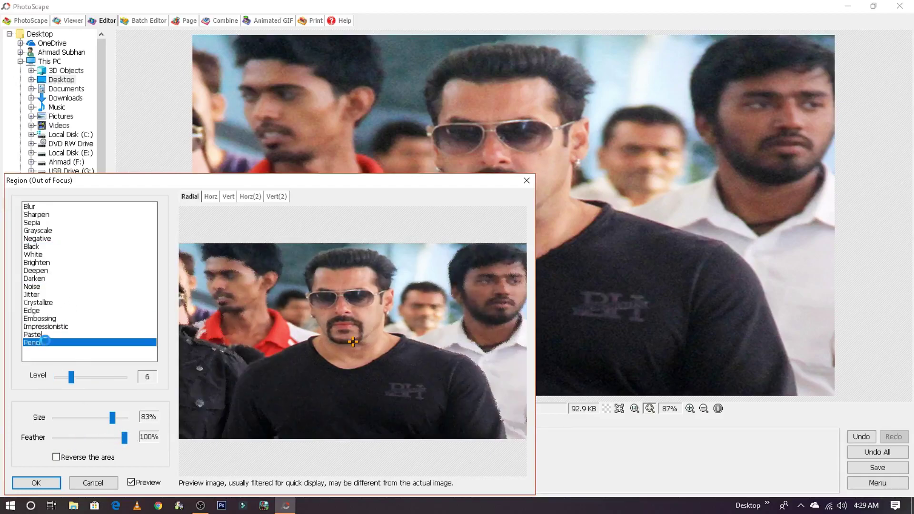
pyautogui.click(50, 327)
pyautogui.moveTo(53, 300); pyautogui.dragTo(53, 240)
pyautogui.click(45, 270)
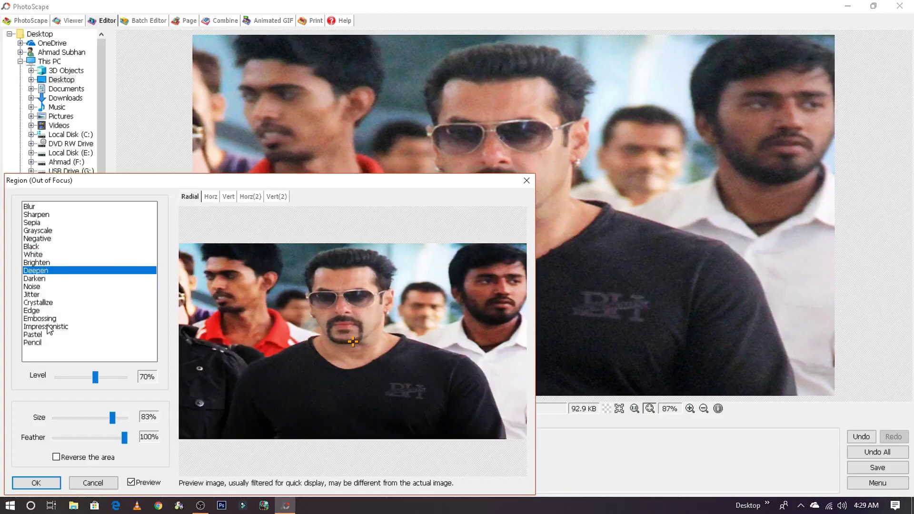
pyautogui.click(42, 341)
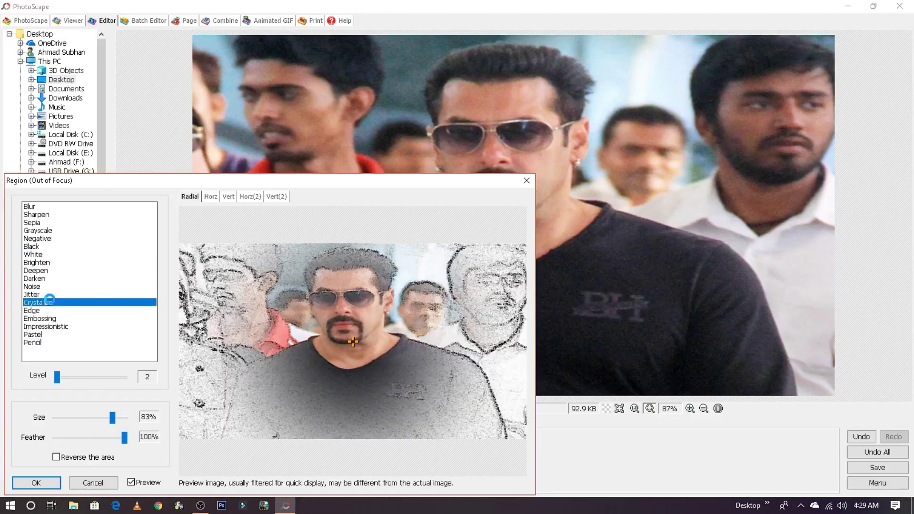
pyautogui.click(46, 302)
pyautogui.click(47, 327)
pyautogui.click(47, 294)
pyautogui.click(45, 262)
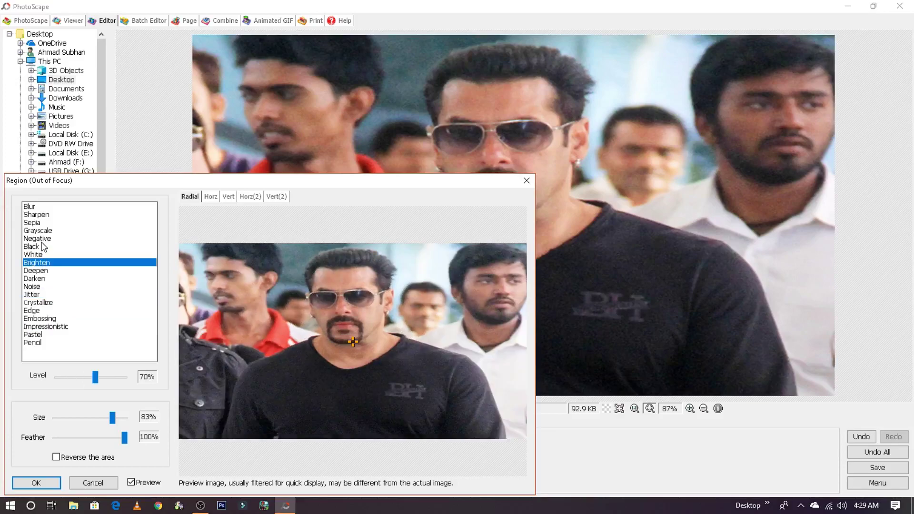
pyautogui.click(42, 238)
pyautogui.click(42, 262)
pyautogui.click(38, 208)
pyautogui.click(43, 222)
pyautogui.click(48, 215)
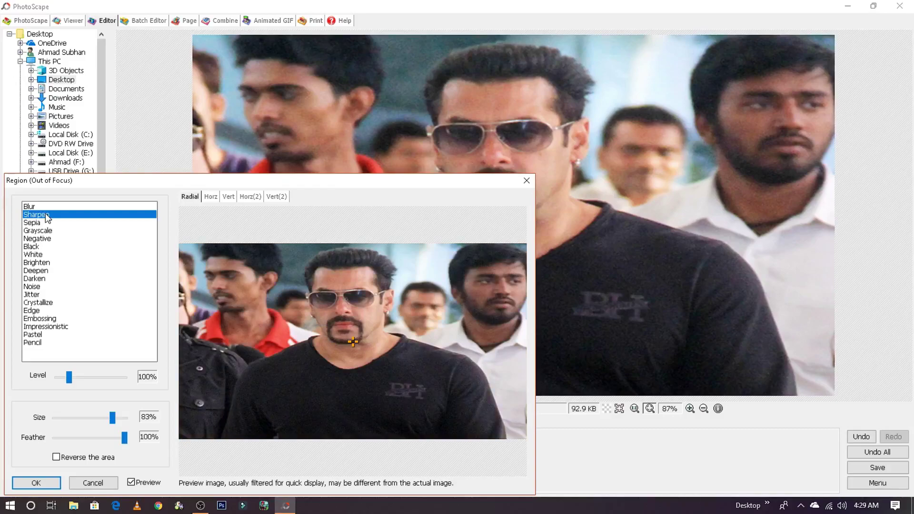
# - Apply Blur at level 8.0 with the focus centre on the sunglasses
pyautogui.click(29, 207)
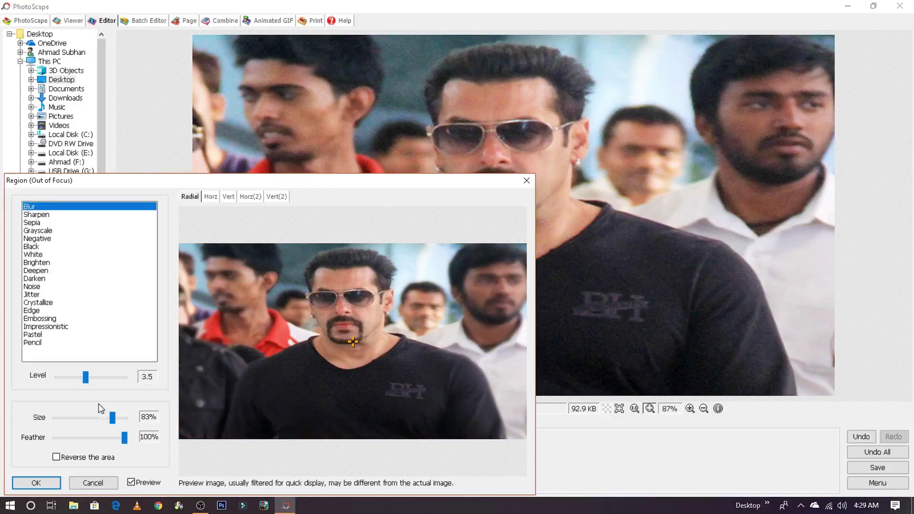
pyautogui.moveTo(94, 377); pyautogui.dragTo(153, 387)
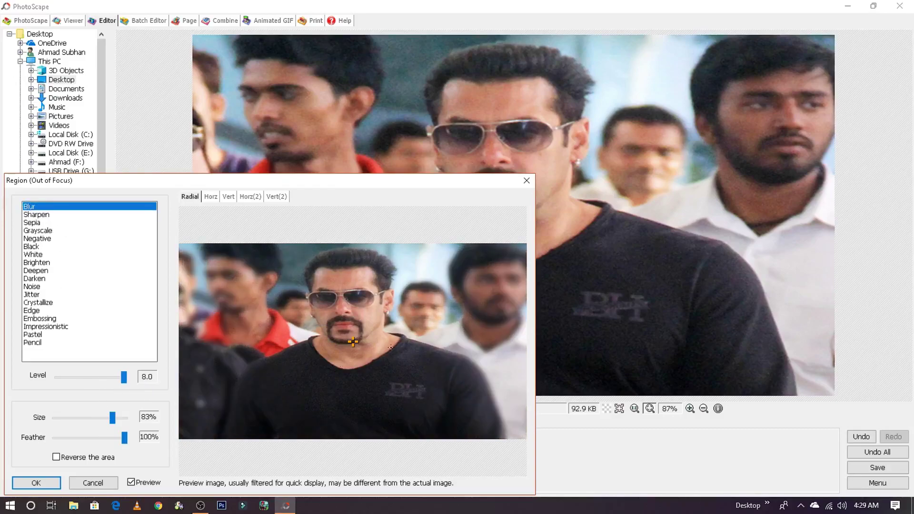
pyautogui.click(351, 304)
pyautogui.click(51, 480)
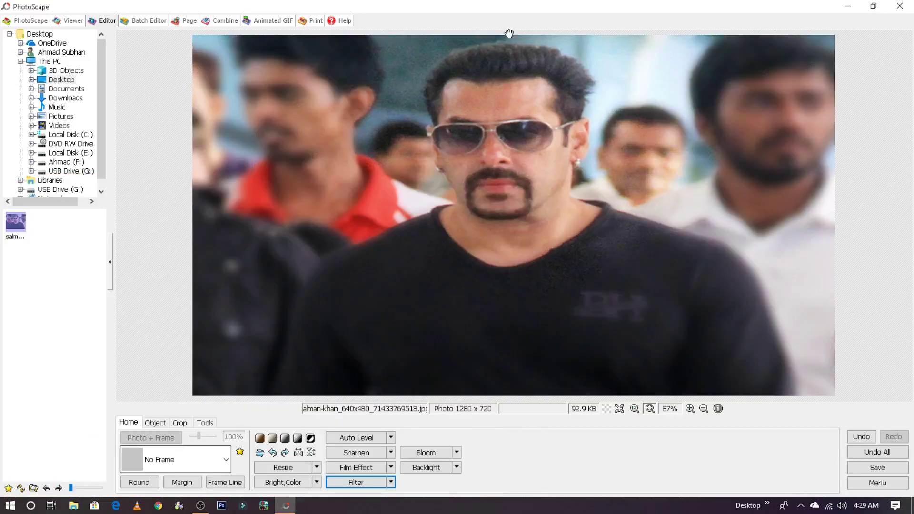
# - Apply the Velvia film effect at High strength after comparing Low, Middle and grayscale previews
pyautogui.click(353, 469)
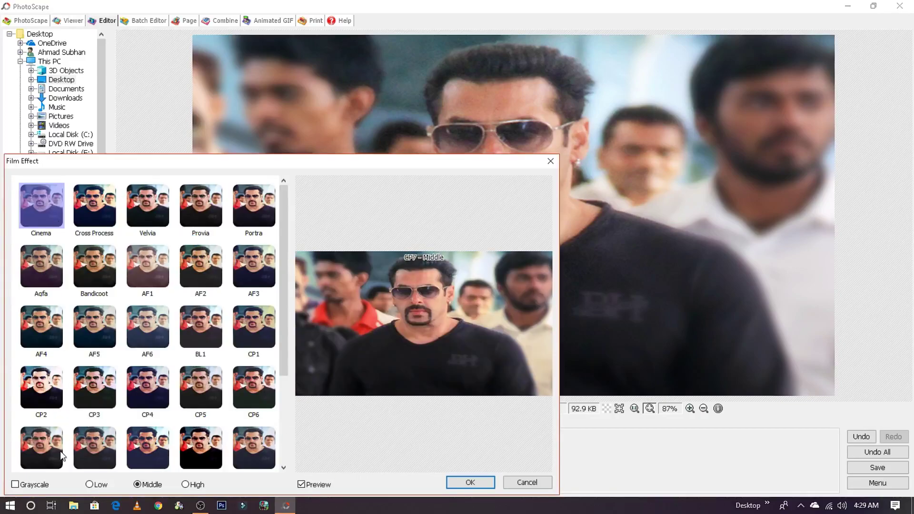
pyautogui.click(101, 486)
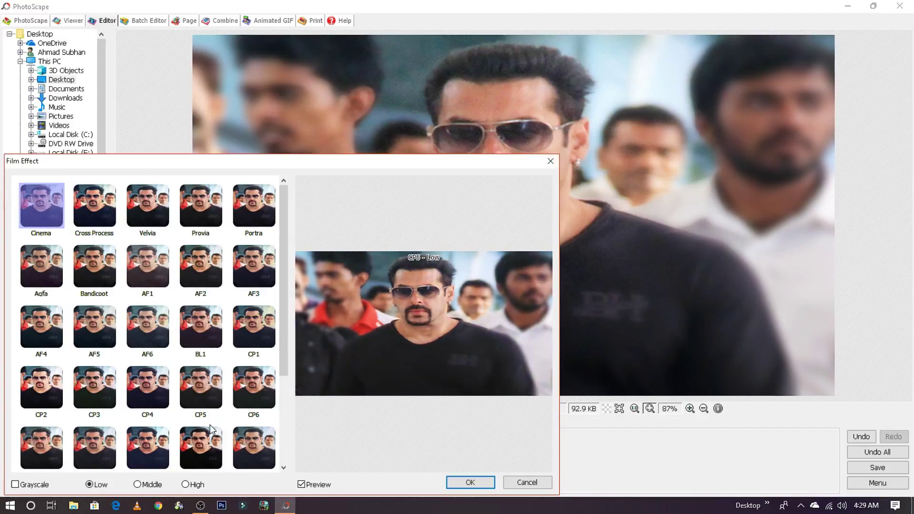
pyautogui.click(138, 485)
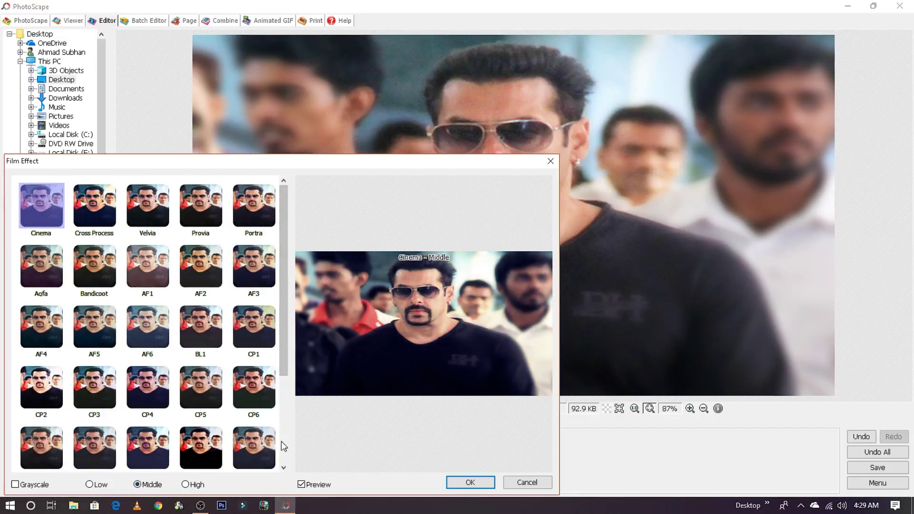
pyautogui.click(195, 486)
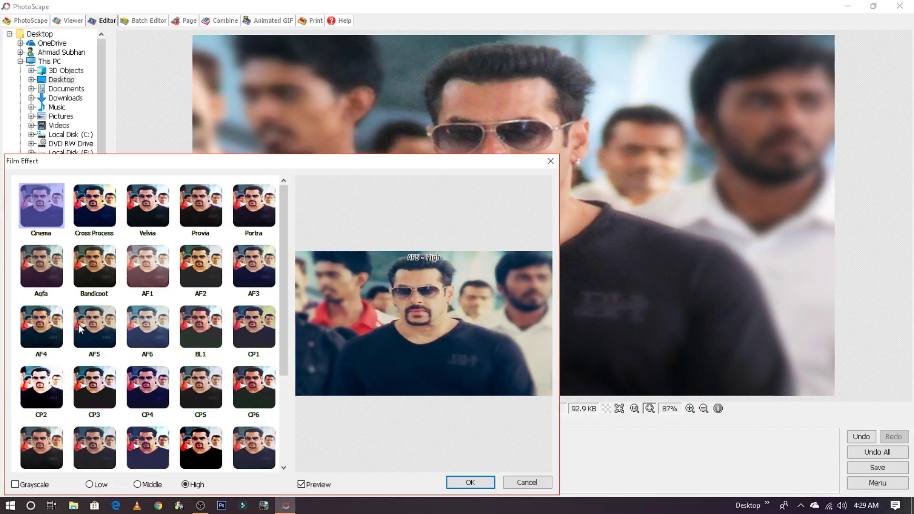
pyautogui.click(167, 209)
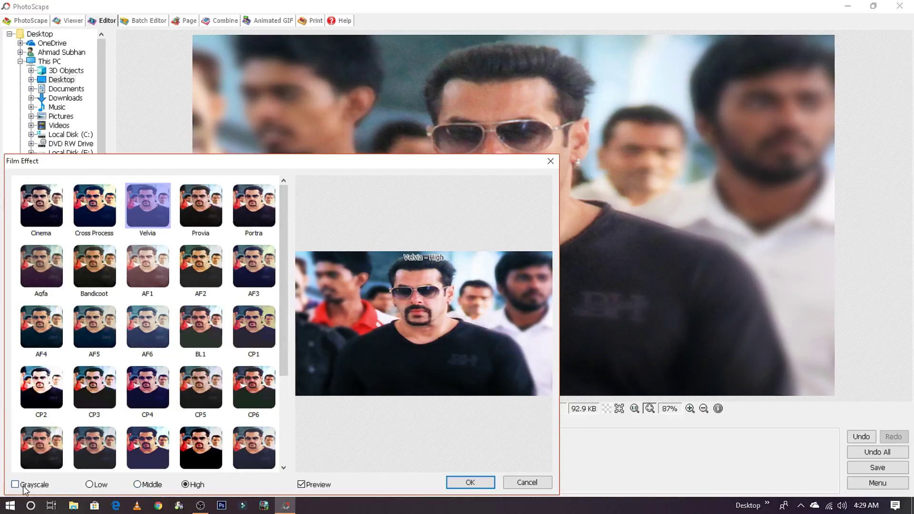
pyautogui.click(23, 486)
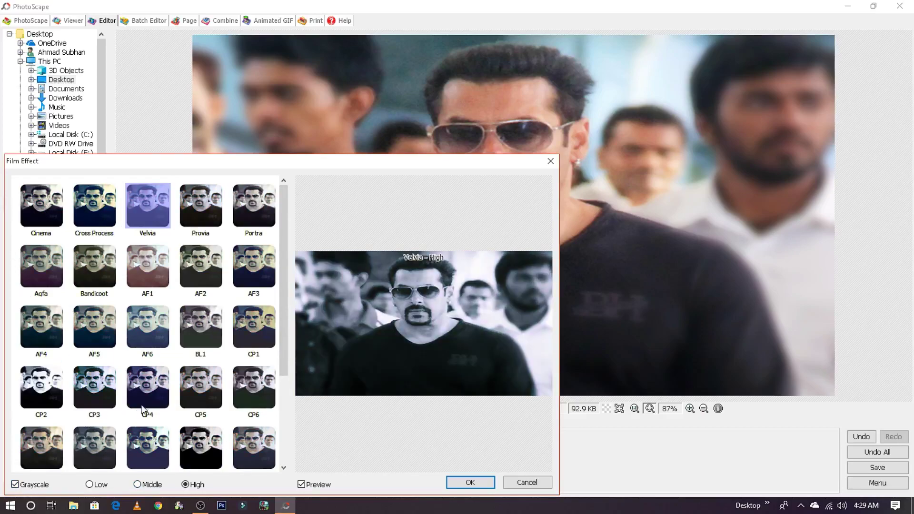
pyautogui.click(22, 486)
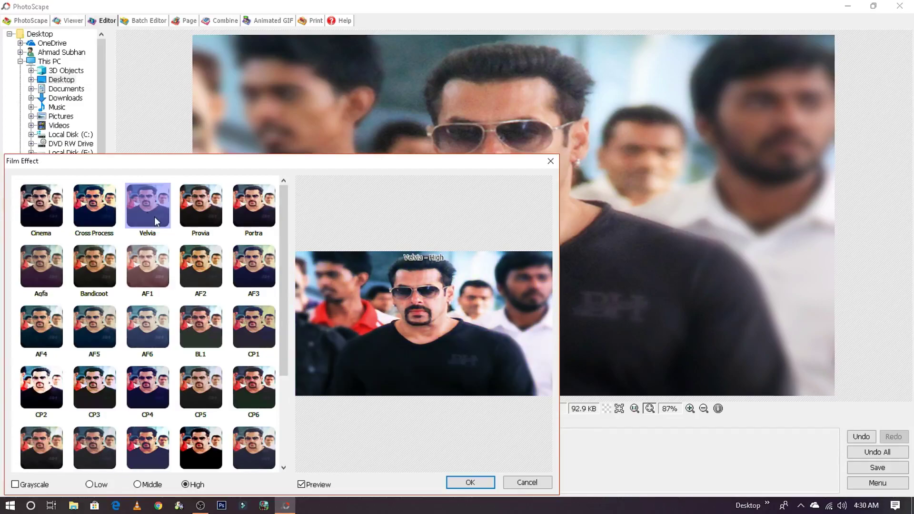
pyautogui.click(480, 483)
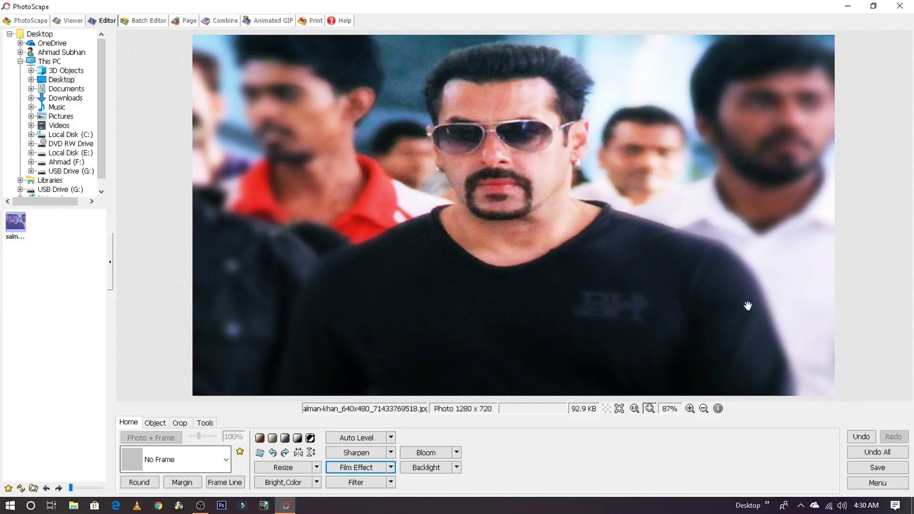
pyautogui.click(356, 452)
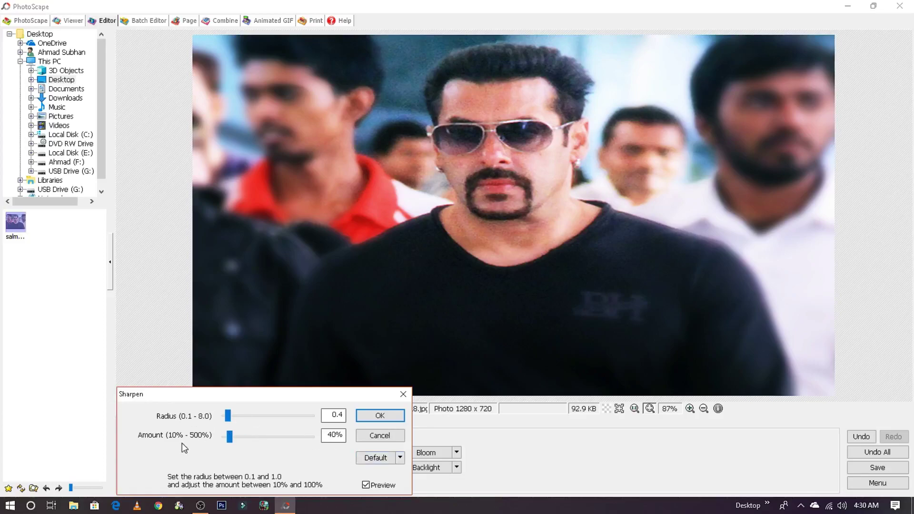
pyautogui.moveTo(230, 436); pyautogui.dragTo(277, 437)
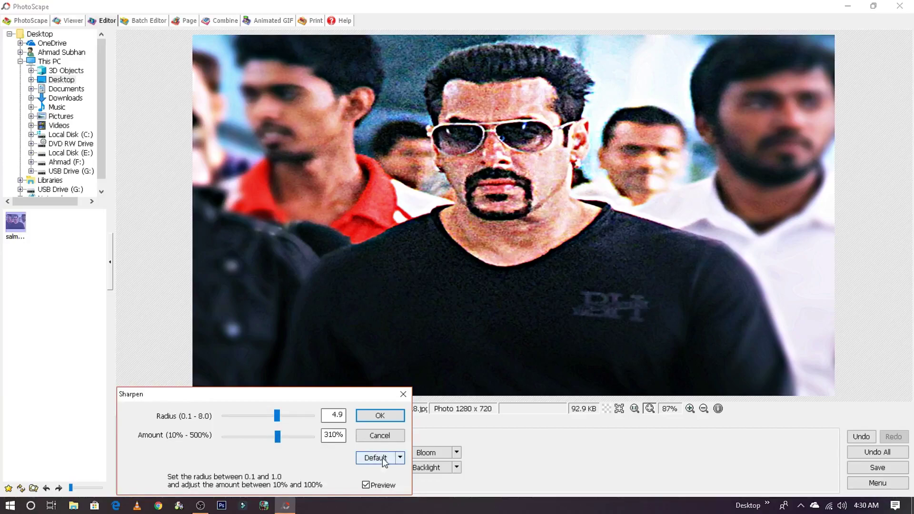
pyautogui.click(400, 457)
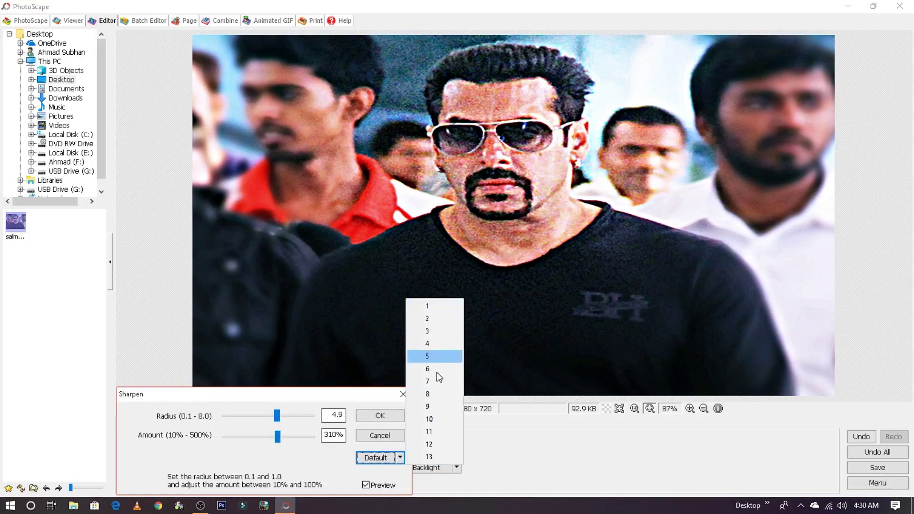
pyautogui.click(434, 456)
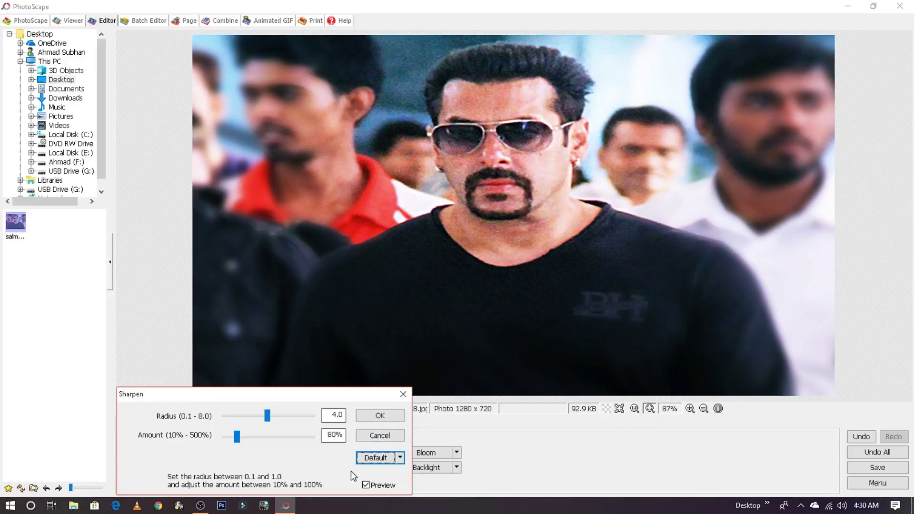
pyautogui.click(400, 457)
pyautogui.click(428, 418)
pyautogui.click(393, 458)
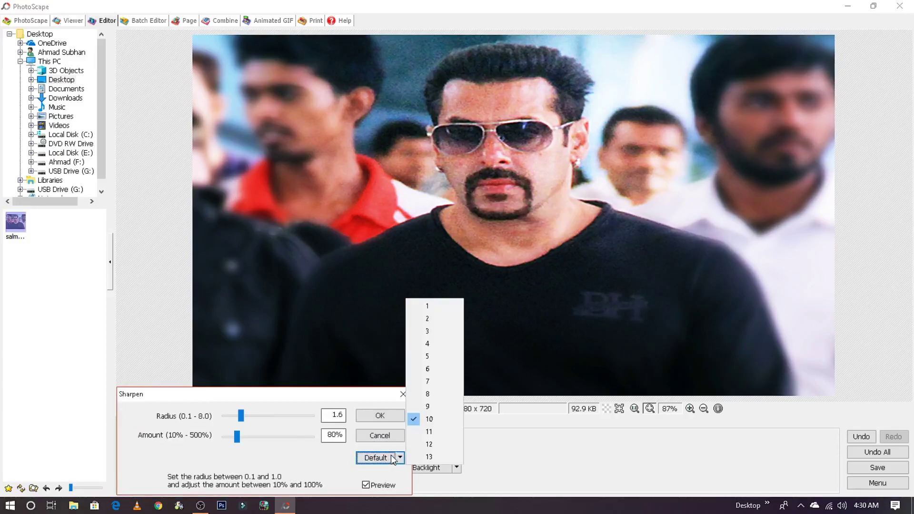
pyautogui.click(437, 370)
pyautogui.click(400, 458)
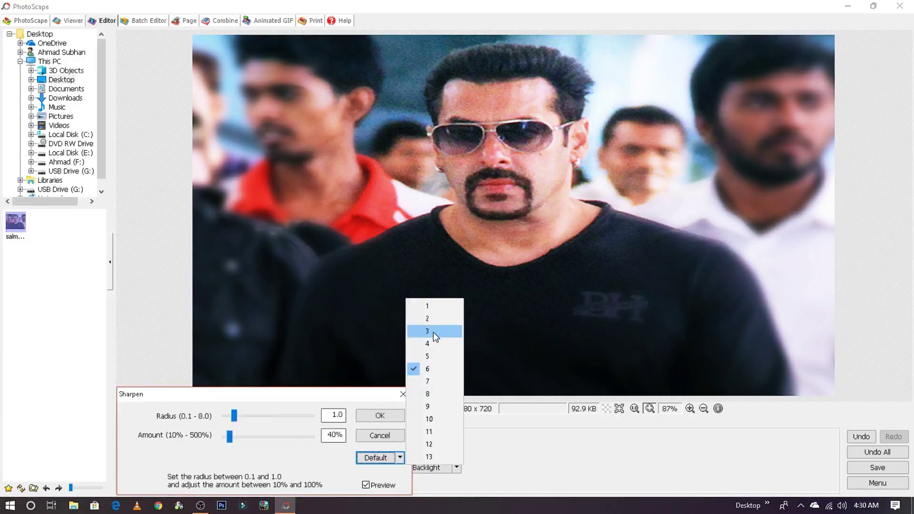
pyautogui.click(296, 445)
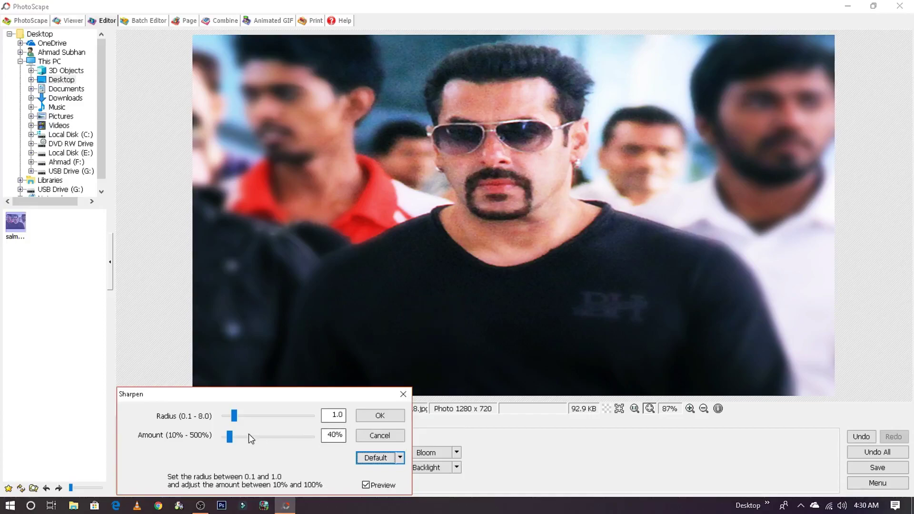
pyautogui.moveTo(249, 434); pyautogui.dragTo(265, 425)
pyautogui.click(371, 436)
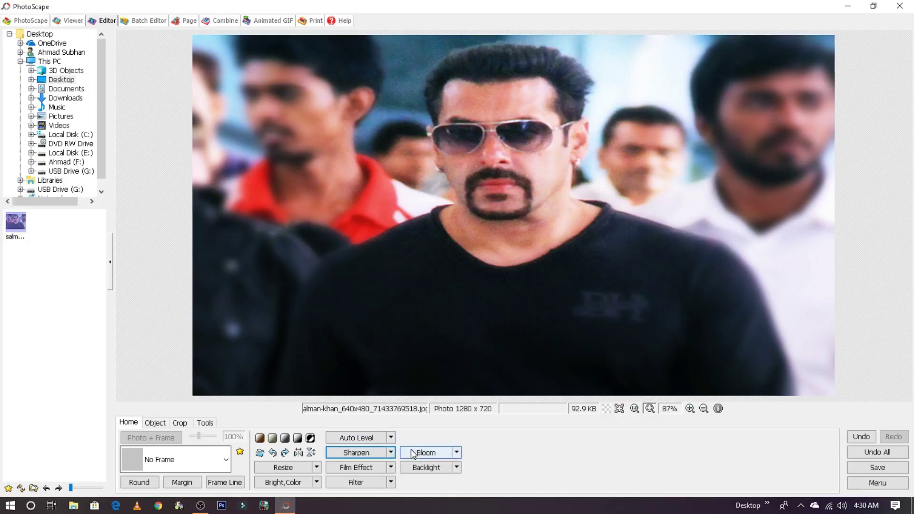
# - Try Bloom types Bright, Deep and Normal Mode and a bloom strength preset
pyautogui.click(431, 453)
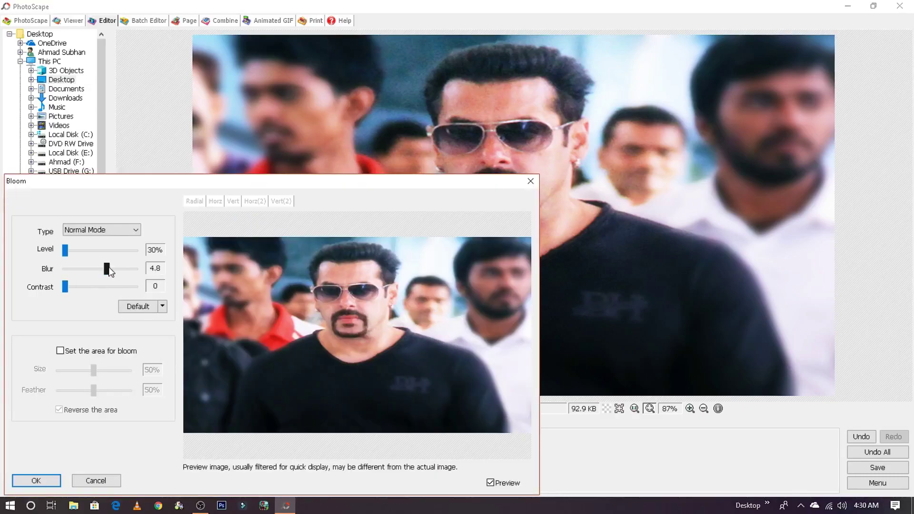
pyautogui.moveTo(109, 271); pyautogui.dragTo(78, 271)
pyautogui.click(105, 229)
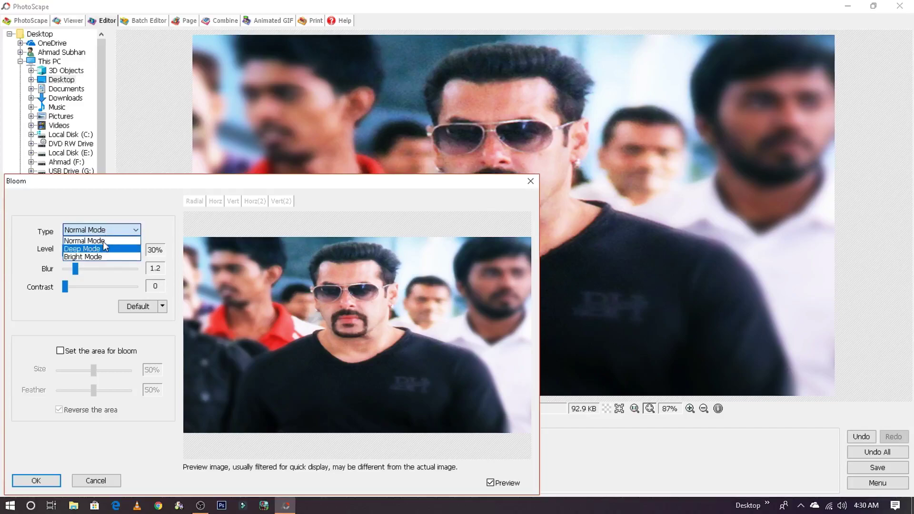
pyautogui.click(109, 256)
pyautogui.click(106, 230)
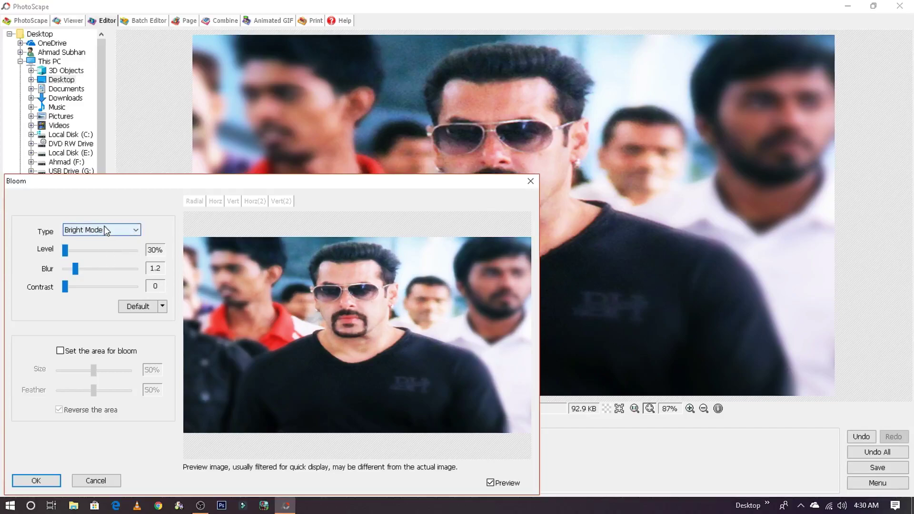
pyautogui.click(108, 249)
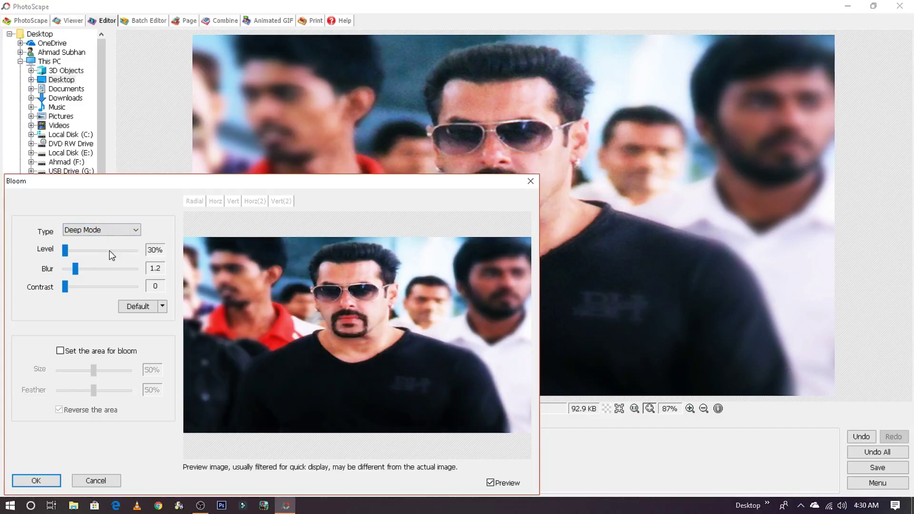
pyautogui.click(125, 231)
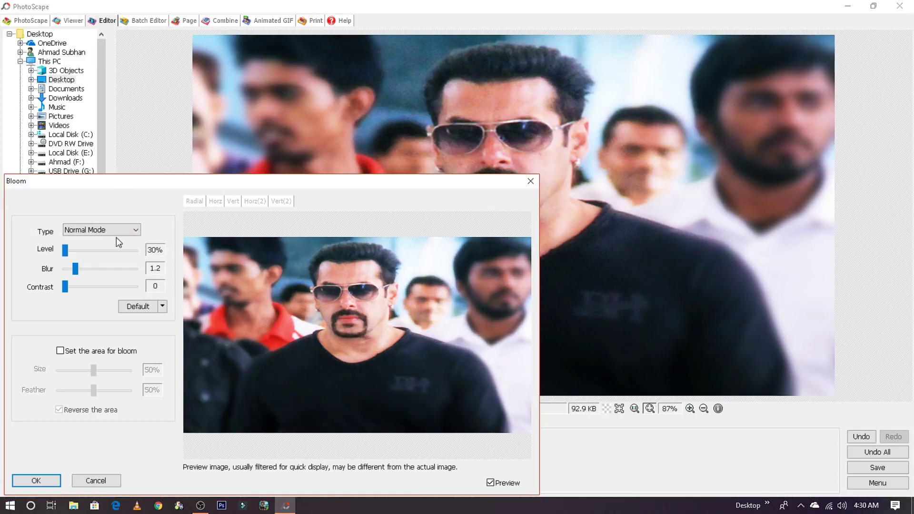
pyautogui.click(163, 308)
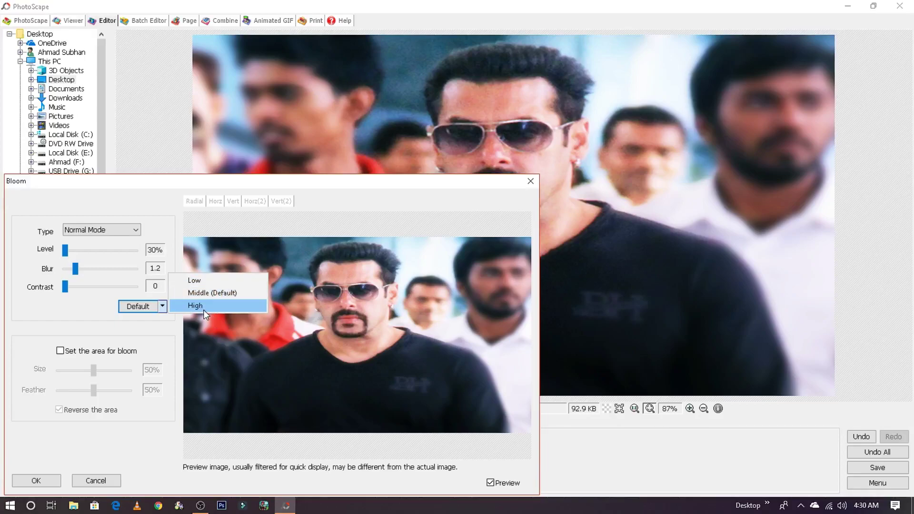
pyautogui.click(233, 293)
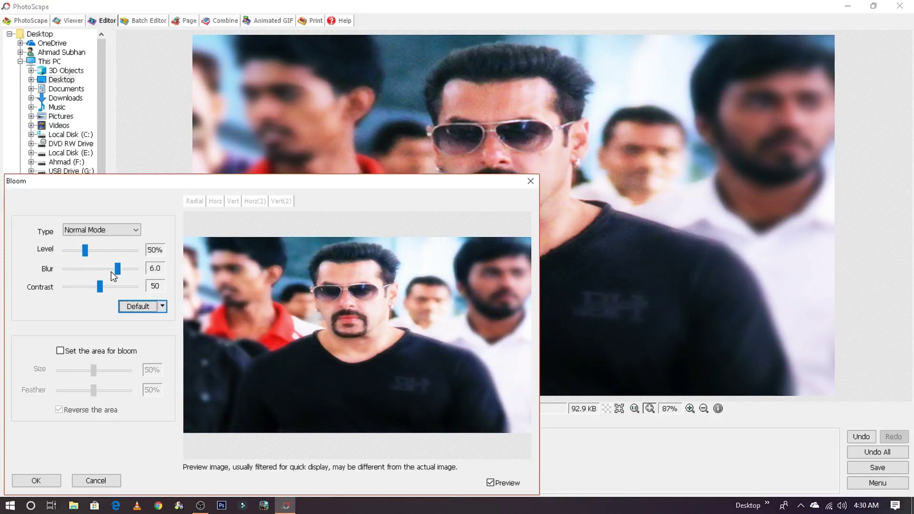
# - Apply Bloom at 30% level with 0 contrast, then run Backlight twice
pyautogui.moveTo(308, 192)
pyautogui.mouseDown()
pyautogui.moveTo(691, 253)
pyautogui.moveTo(513, 174)
pyautogui.moveTo(413, 156)
pyautogui.mouseUp()
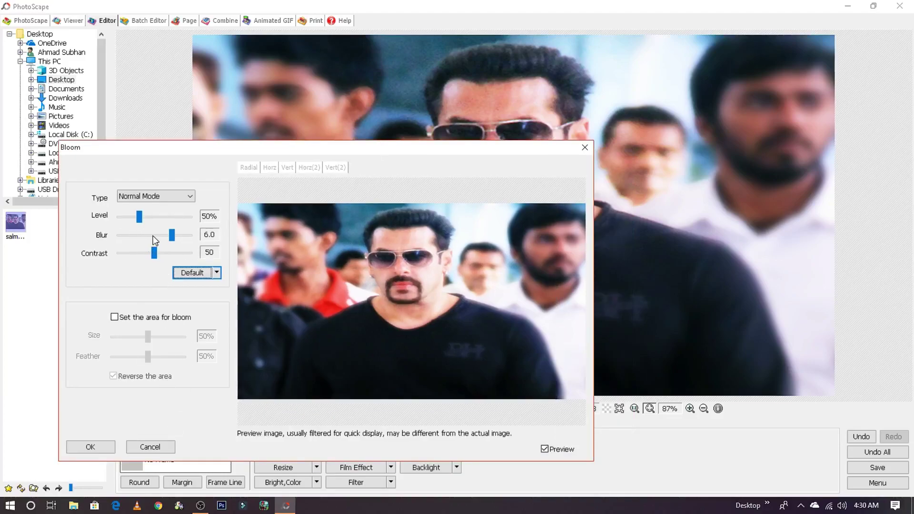
pyautogui.moveTo(172, 235); pyautogui.dragTo(103, 243)
pyautogui.moveTo(139, 217); pyautogui.dragTo(124, 217)
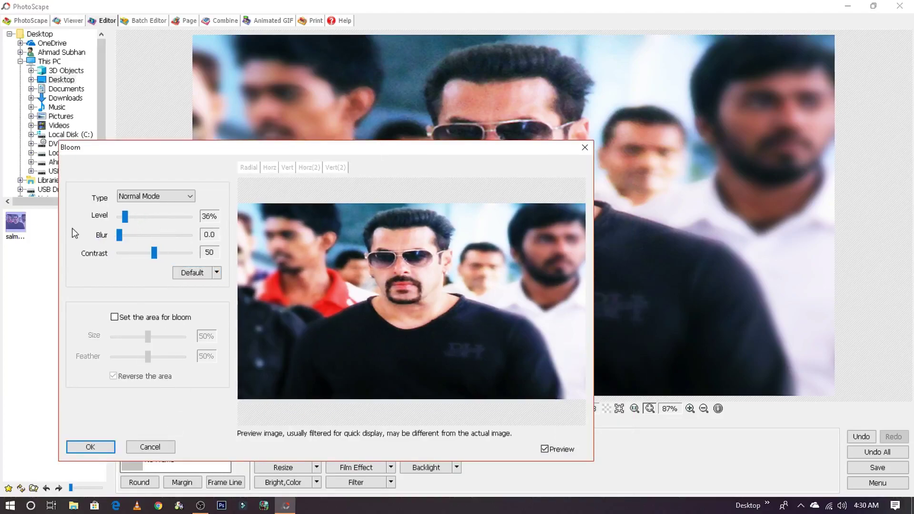
pyautogui.moveTo(153, 253); pyautogui.dragTo(119, 253)
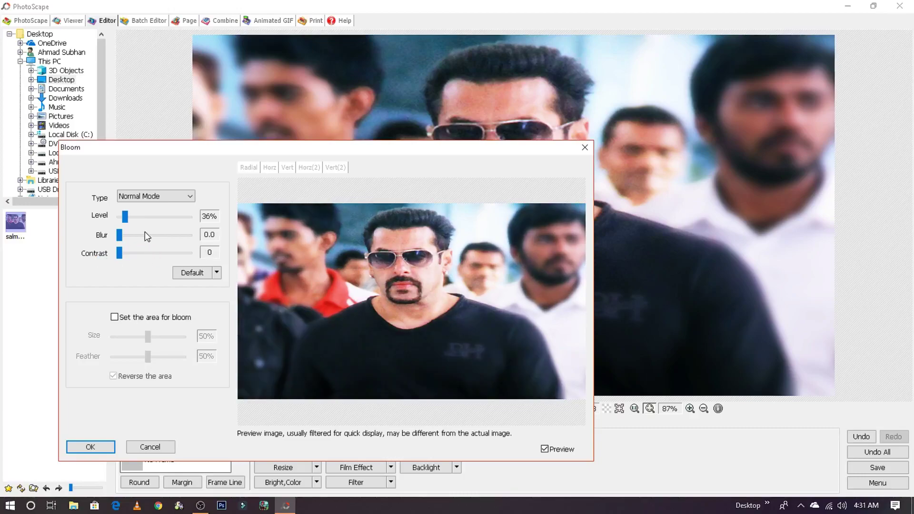
pyautogui.moveTo(128, 220)
pyautogui.mouseDown()
pyautogui.moveTo(164, 215)
pyautogui.moveTo(96, 242)
pyautogui.moveTo(133, 234)
pyautogui.mouseUp()
pyautogui.click(90, 447)
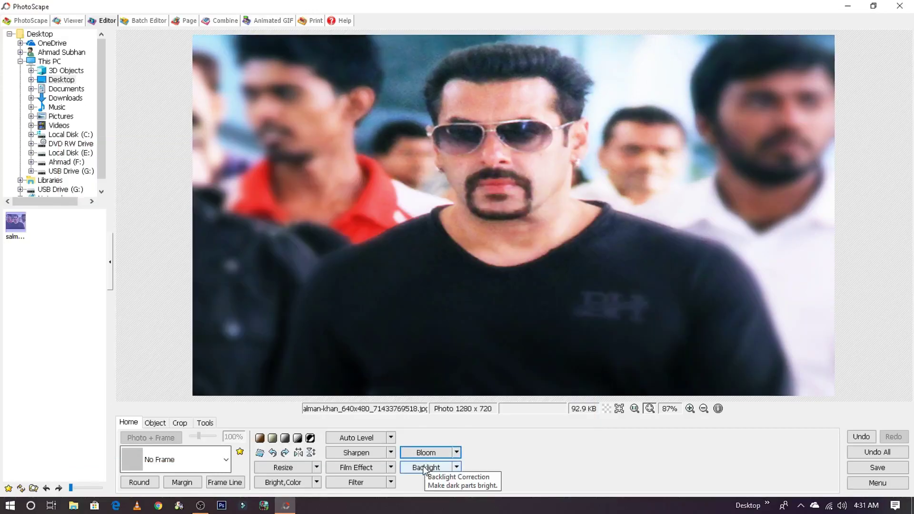
pyautogui.click(434, 469)
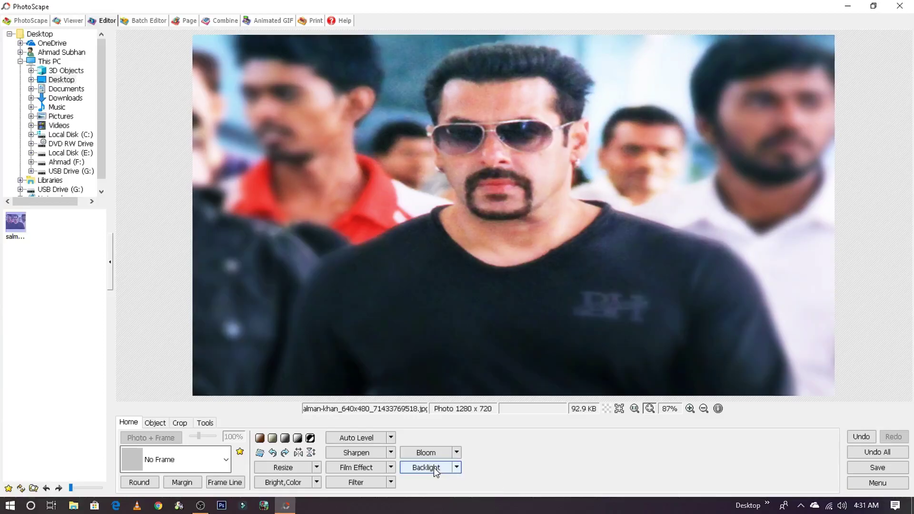
pyautogui.click(433, 468)
# - Apply three more Backlight passes to the photo
pyautogui.click(433, 467)
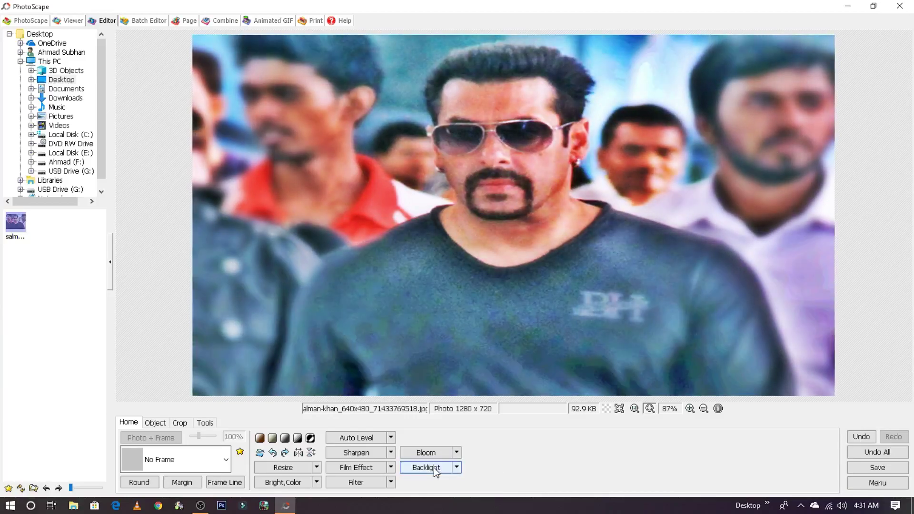
pyautogui.click(433, 467)
pyautogui.click(433, 467)
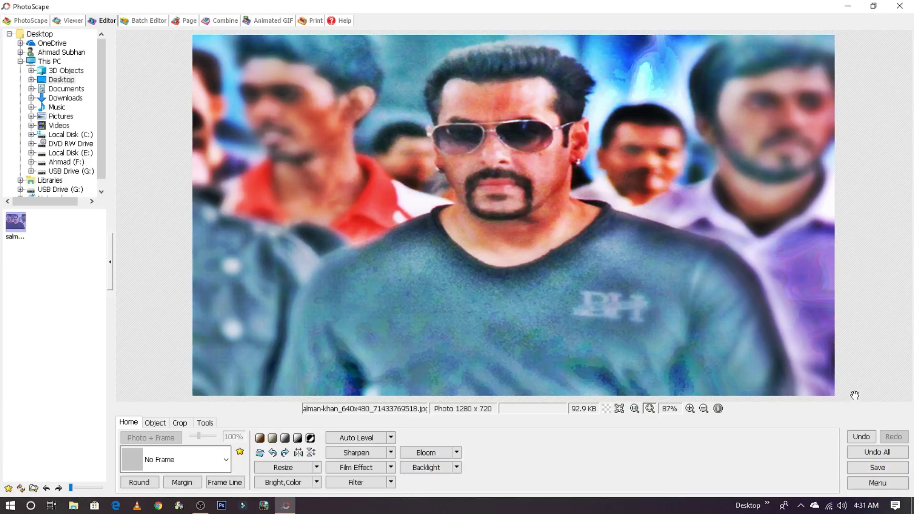
# - Undo three backlight passes, redo one, and bring up the Object tools
pyautogui.click(862, 429)
pyautogui.click(864, 430)
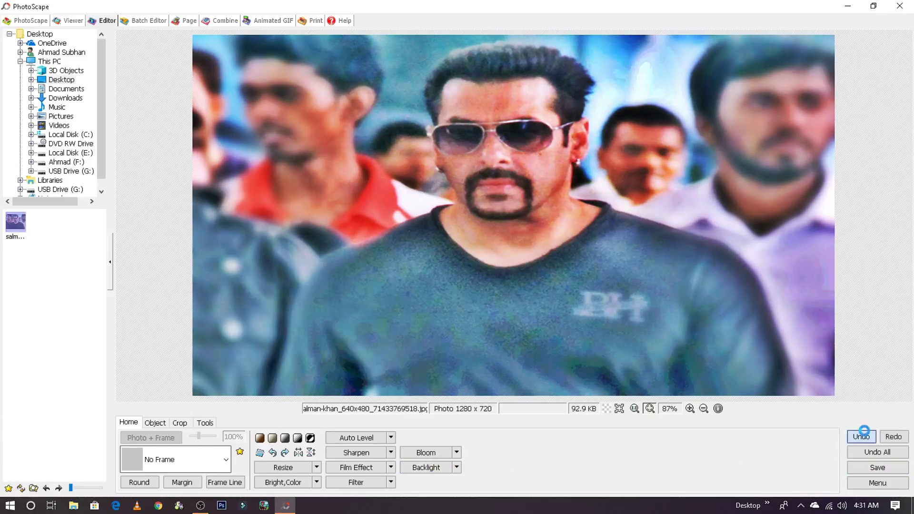
pyautogui.click(865, 436)
pyautogui.click(865, 436)
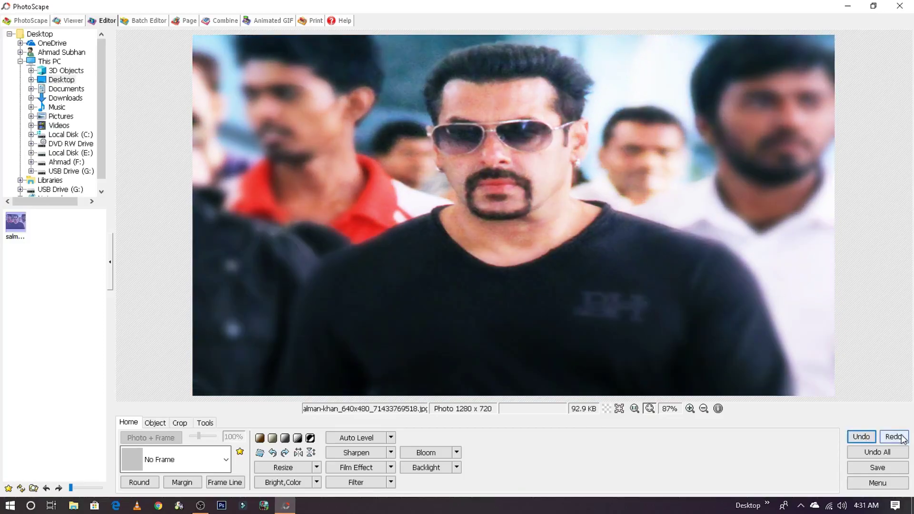
pyautogui.click(898, 437)
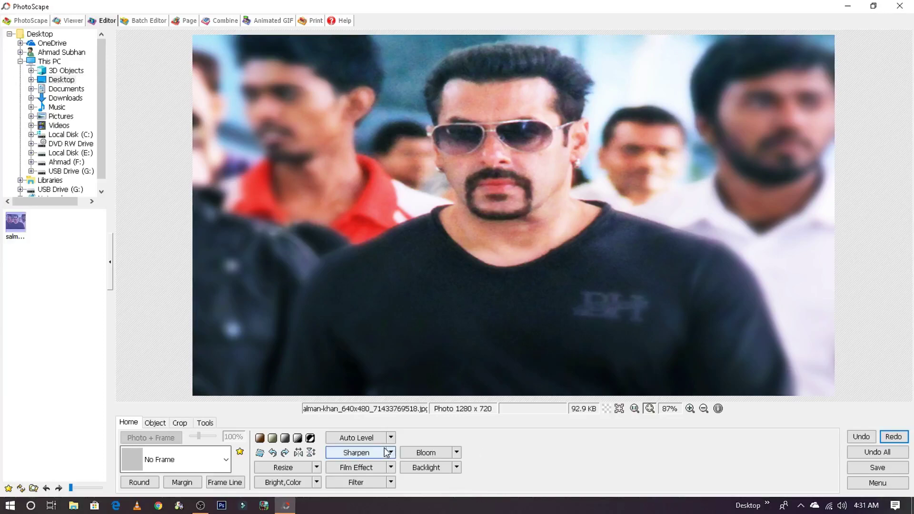
pyautogui.click(161, 426)
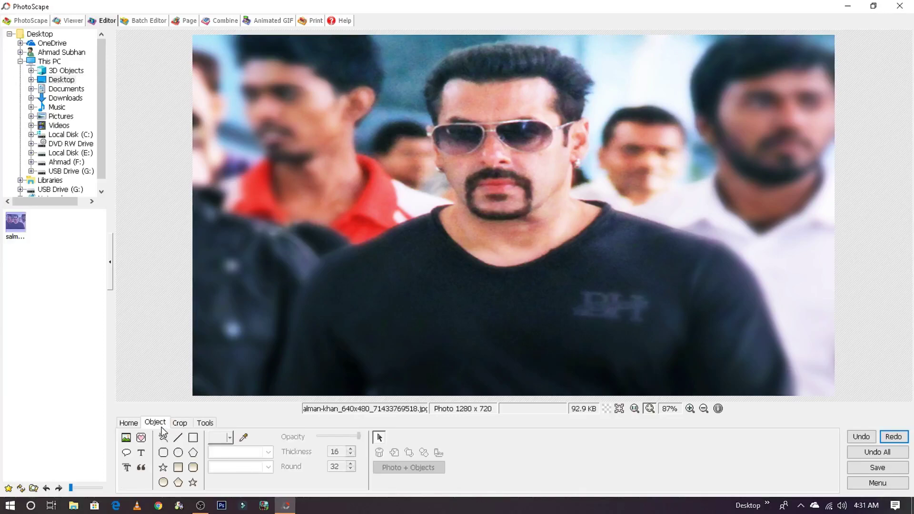
pyautogui.click(126, 437)
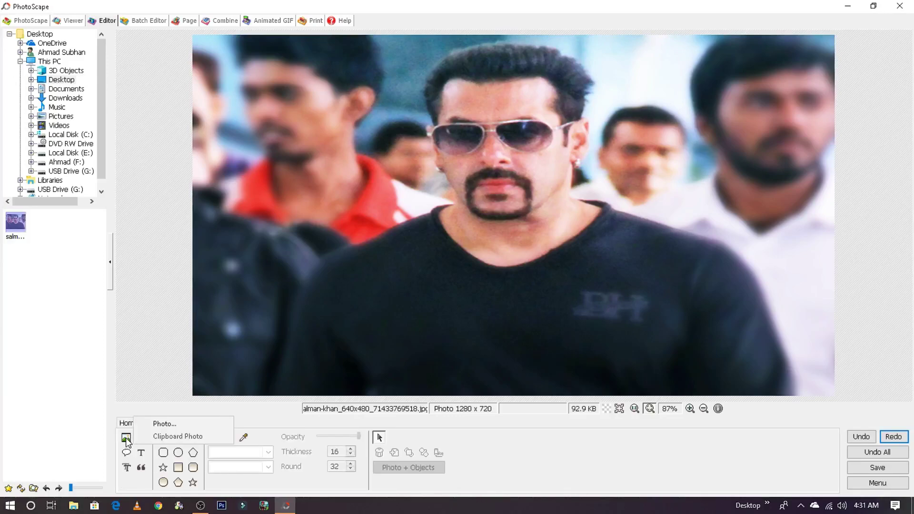
pyautogui.click(171, 422)
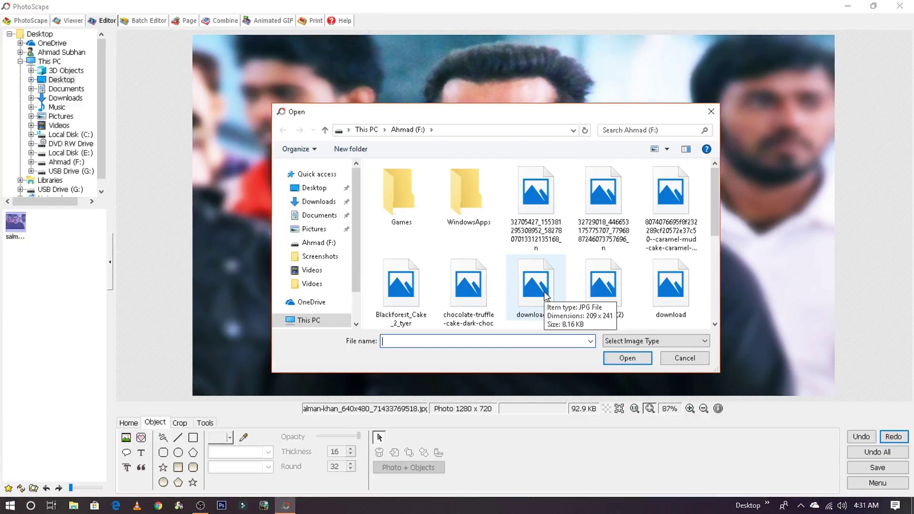
pyautogui.click(401, 290)
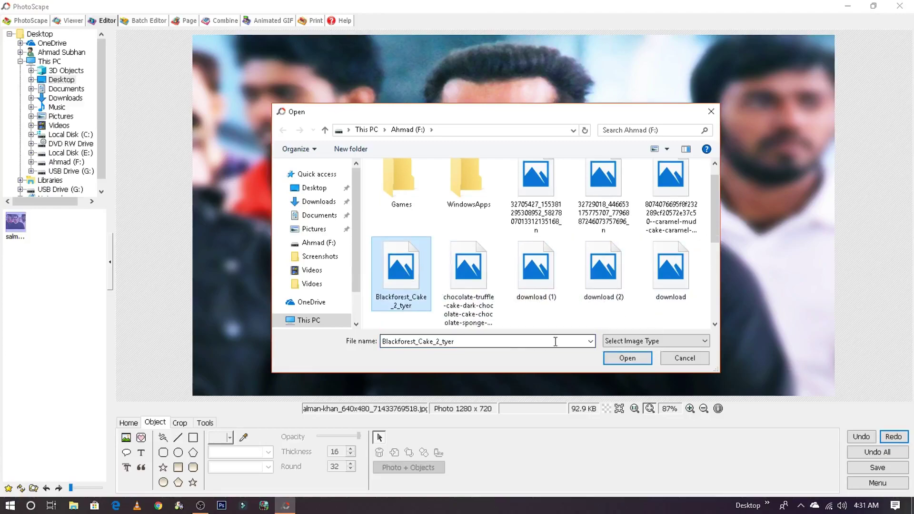
pyautogui.click(627, 358)
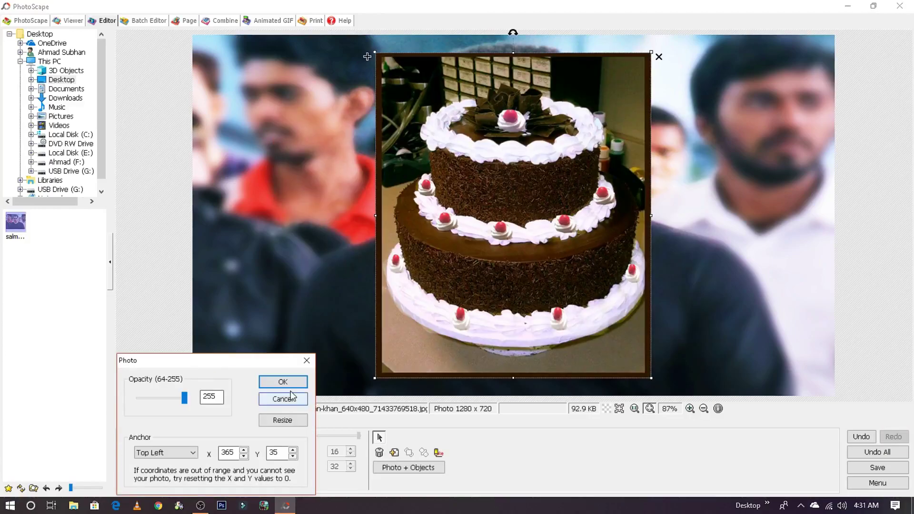
pyautogui.click(304, 381)
pyautogui.moveTo(631, 378); pyautogui.dragTo(434, 362)
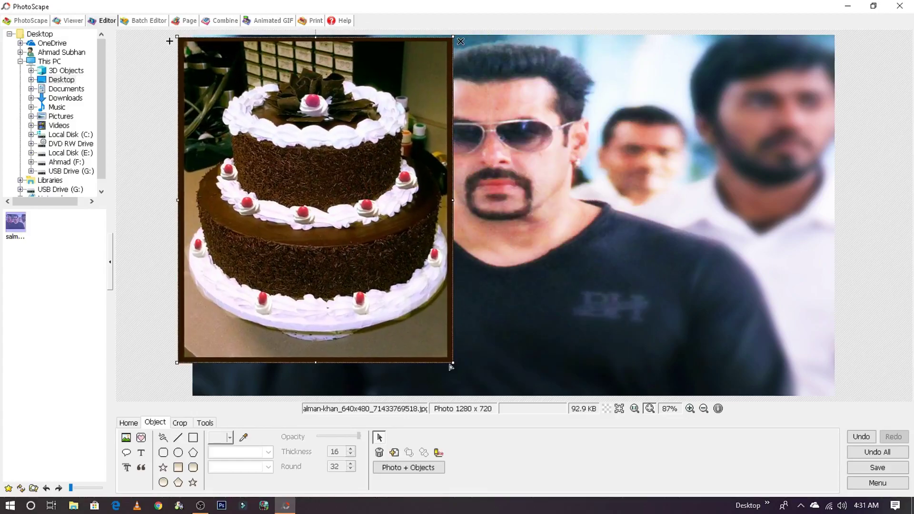
pyautogui.moveTo(456, 364); pyautogui.dragTo(325, 209)
pyautogui.moveTo(251, 122); pyautogui.dragTo(348, 293)
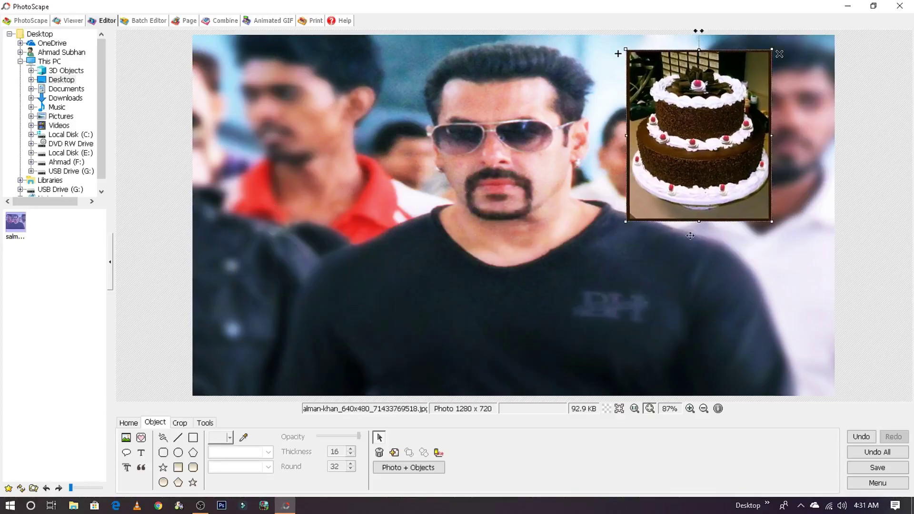
pyautogui.moveTo(459, 293)
pyautogui.mouseDown()
pyautogui.moveTo(360, 309)
pyautogui.moveTo(764, 239)
pyautogui.mouseUp()
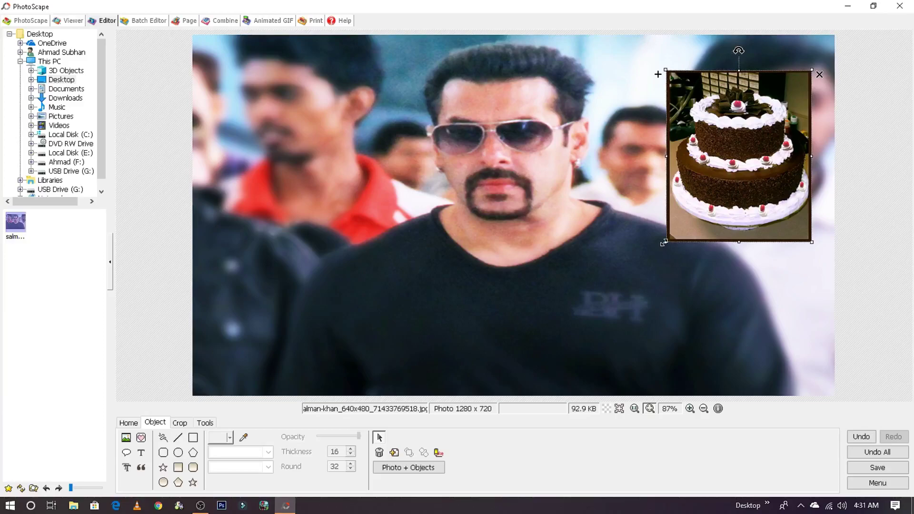
pyautogui.moveTo(665, 241); pyautogui.dragTo(661, 248)
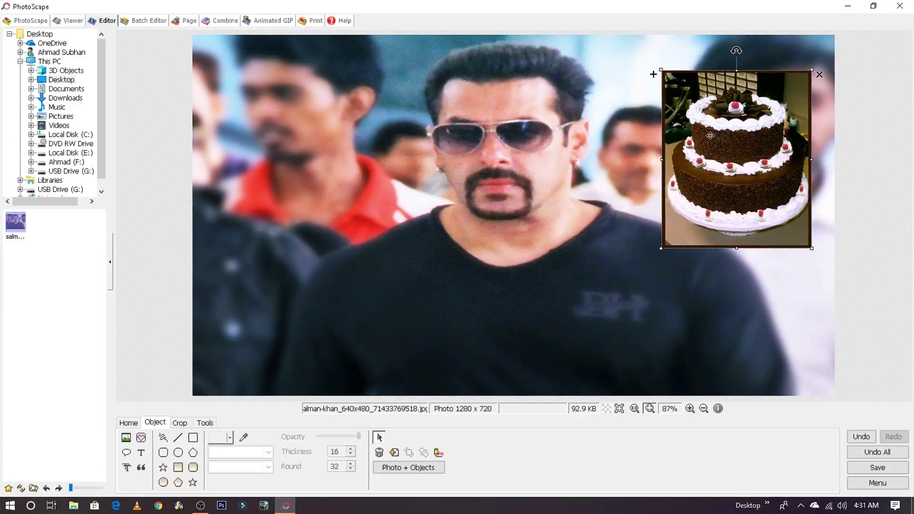
pyautogui.moveTo(737, 62)
pyautogui.mouseDown()
pyautogui.moveTo(670, 133)
pyautogui.moveTo(756, 76)
pyautogui.mouseUp()
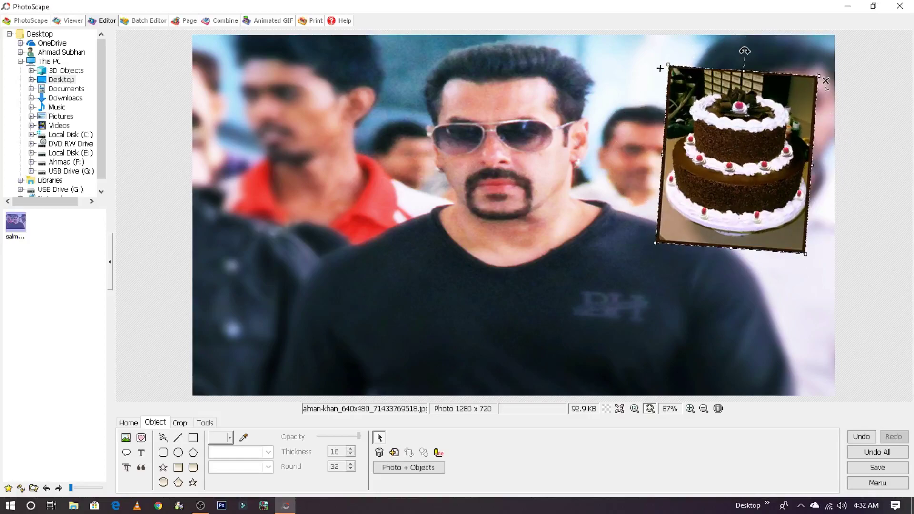
pyautogui.click(828, 83)
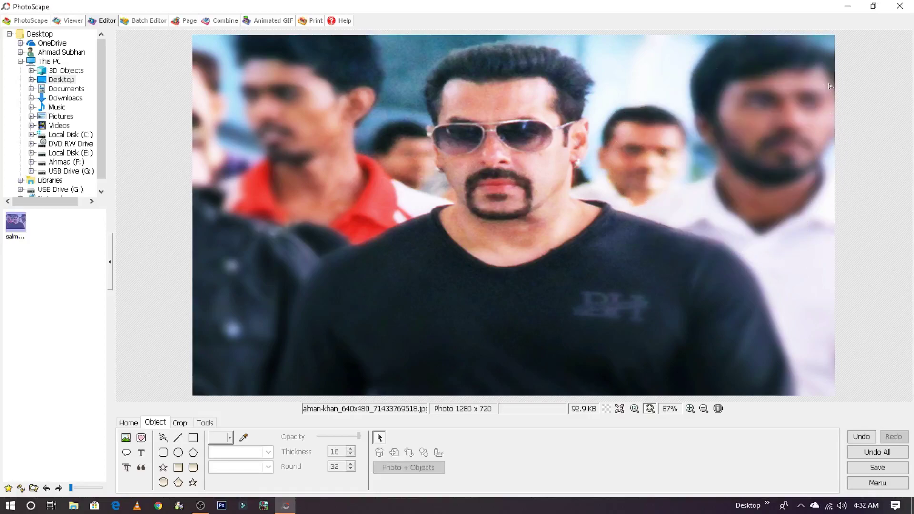
pyautogui.click(145, 442)
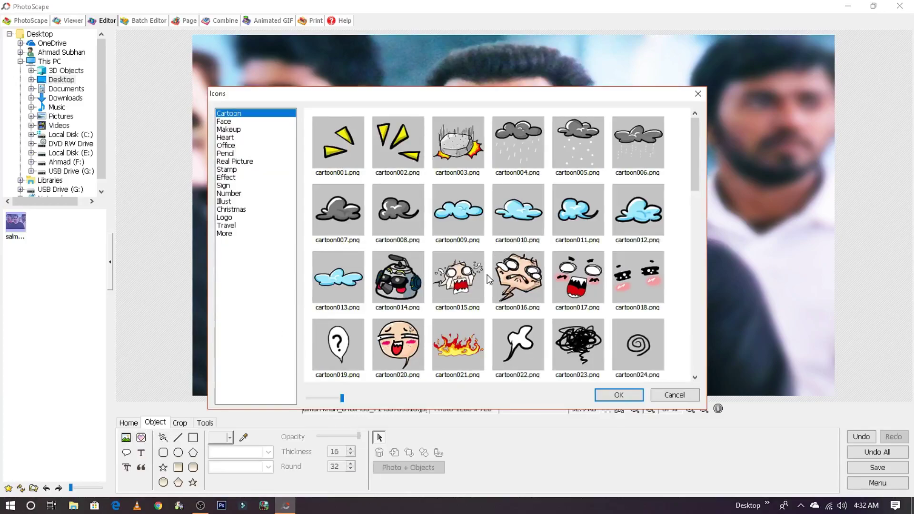
pyautogui.scroll(-3, 488, 278)
pyautogui.scroll(3, 502, 291)
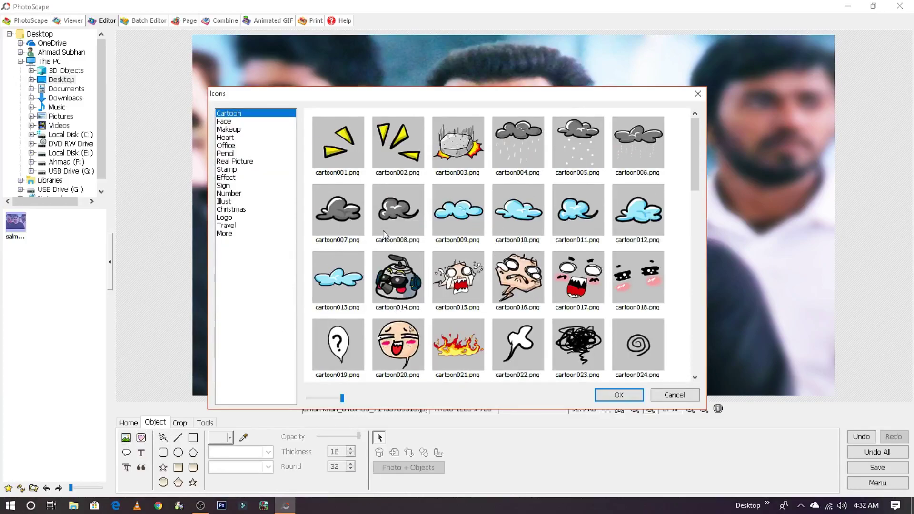
pyautogui.click(227, 121)
pyautogui.click(232, 137)
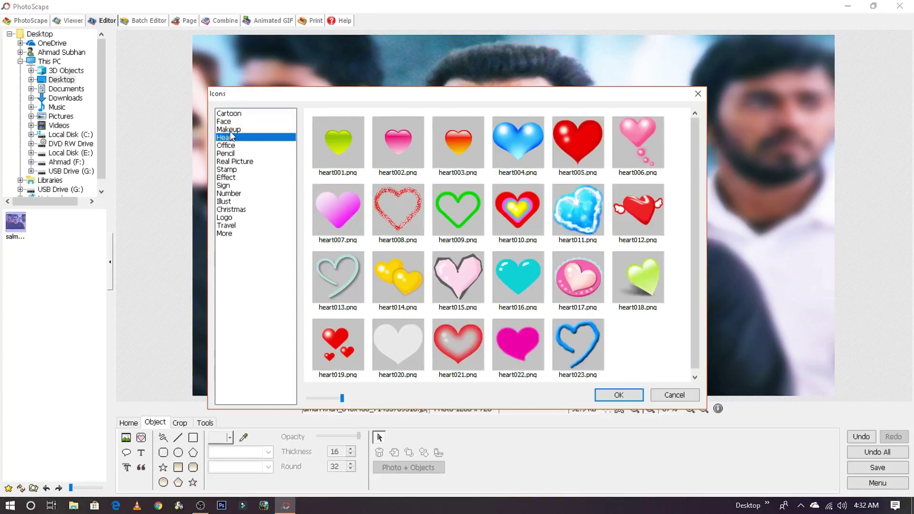
pyautogui.click(229, 129)
pyautogui.click(226, 145)
pyautogui.click(235, 162)
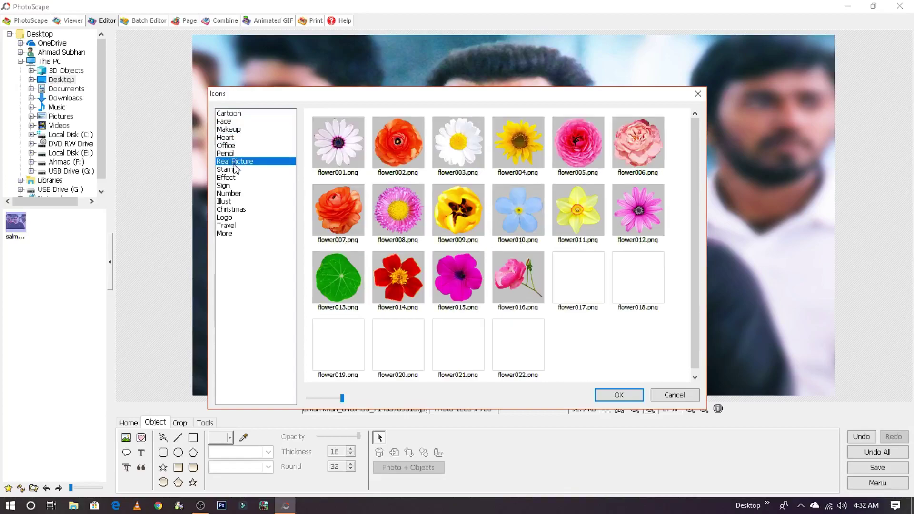
pyautogui.click(233, 169)
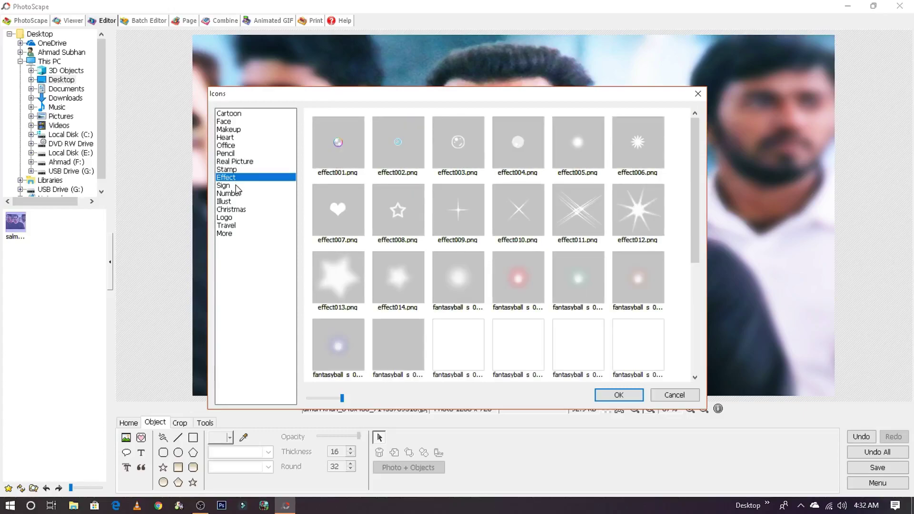
pyautogui.scroll(-3, 512, 285)
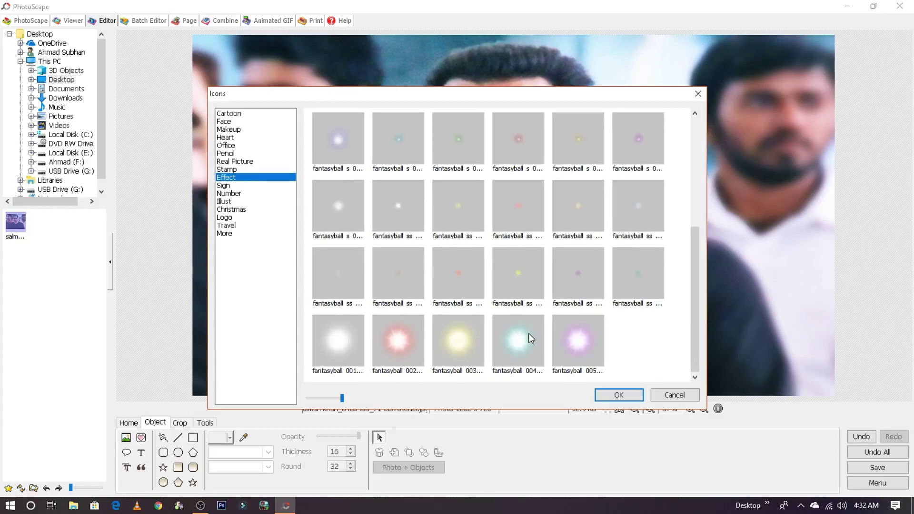
pyautogui.click(411, 334)
pyautogui.click(617, 395)
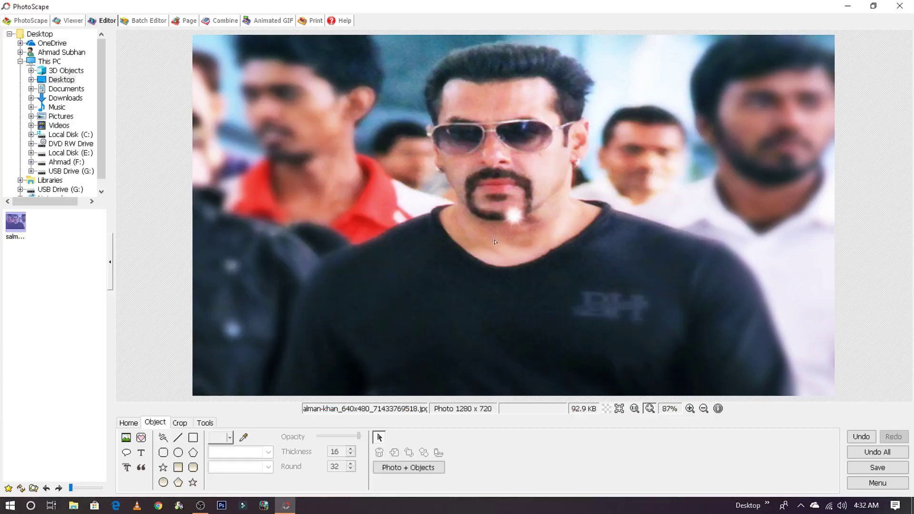
pyautogui.moveTo(492, 237); pyautogui.dragTo(340, 112)
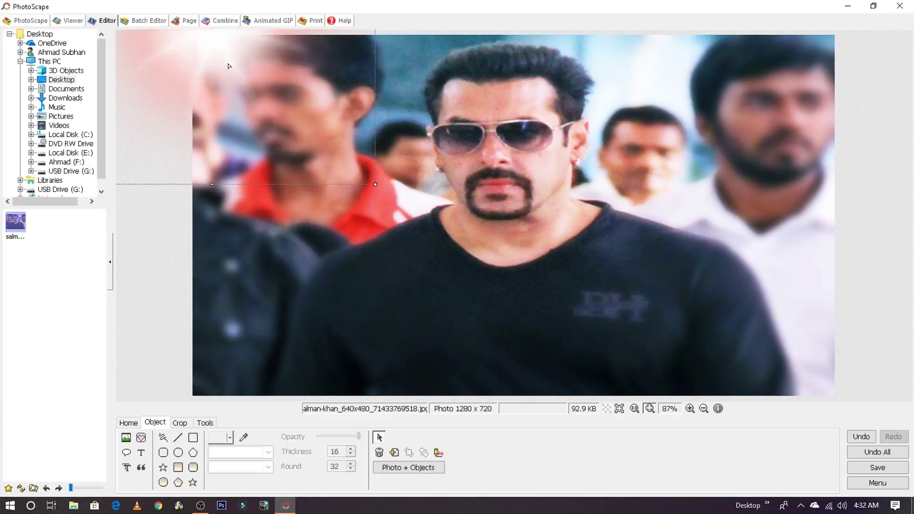
pyautogui.moveTo(340, 112); pyautogui.dragTo(239, 75)
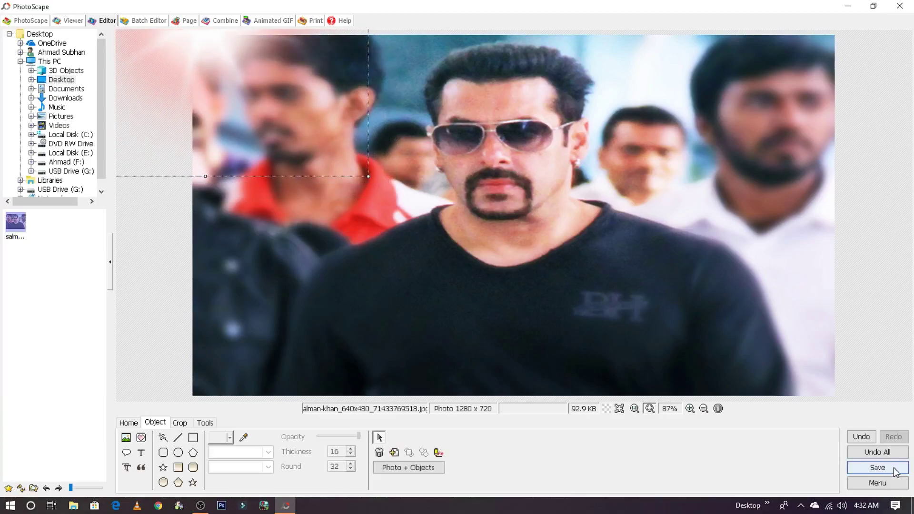
pyautogui.moveTo(243, 95); pyautogui.dragTo(477, 314)
pyautogui.press('Delete')
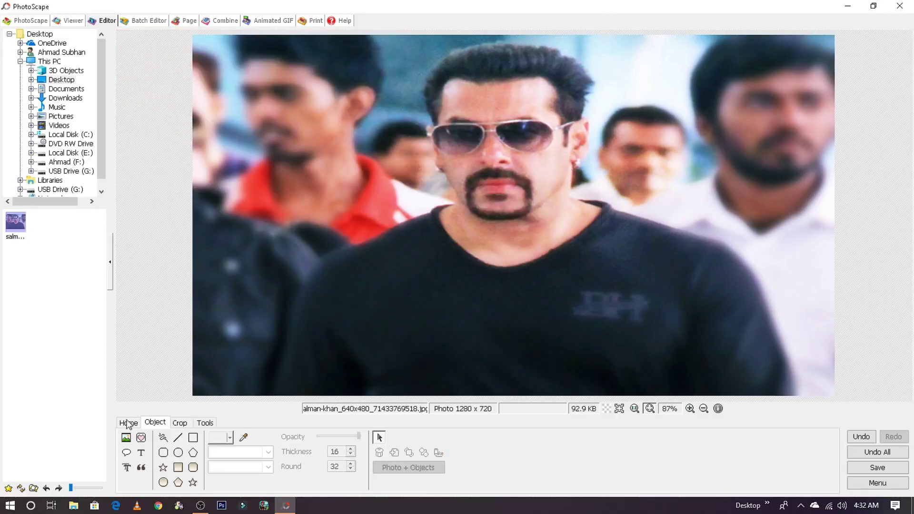
# - Reopen the icon gallery and browse the Sign icons stop01, kin~ and ilovefood
pyautogui.click(140, 437)
pyautogui.scroll(1, 534, 315)
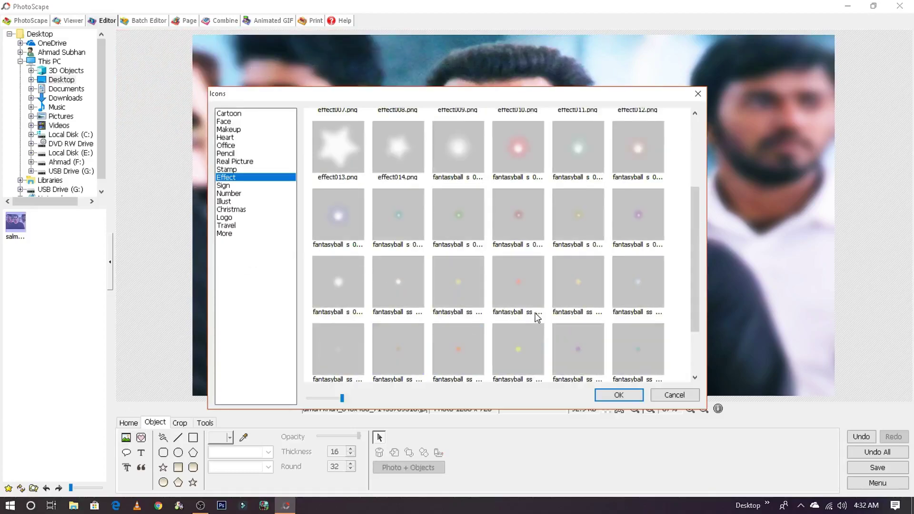
pyautogui.scroll(1, 556, 228)
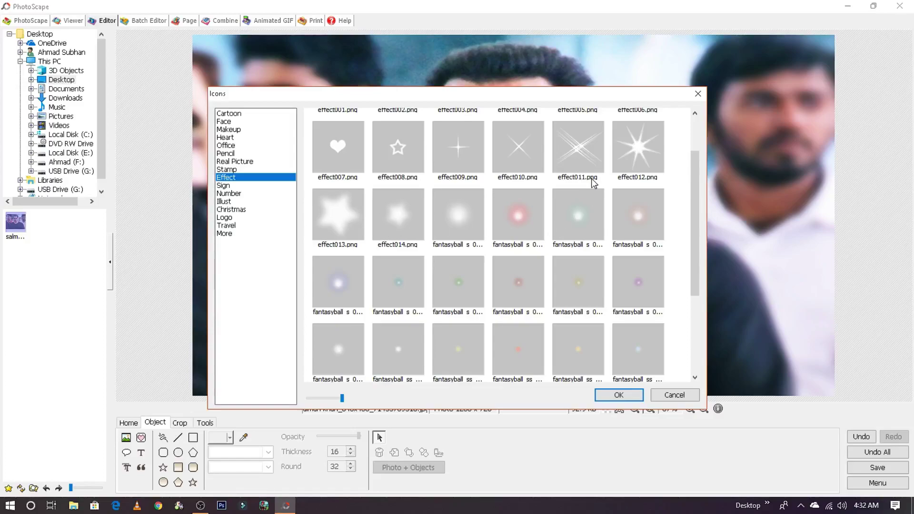
pyautogui.click(227, 185)
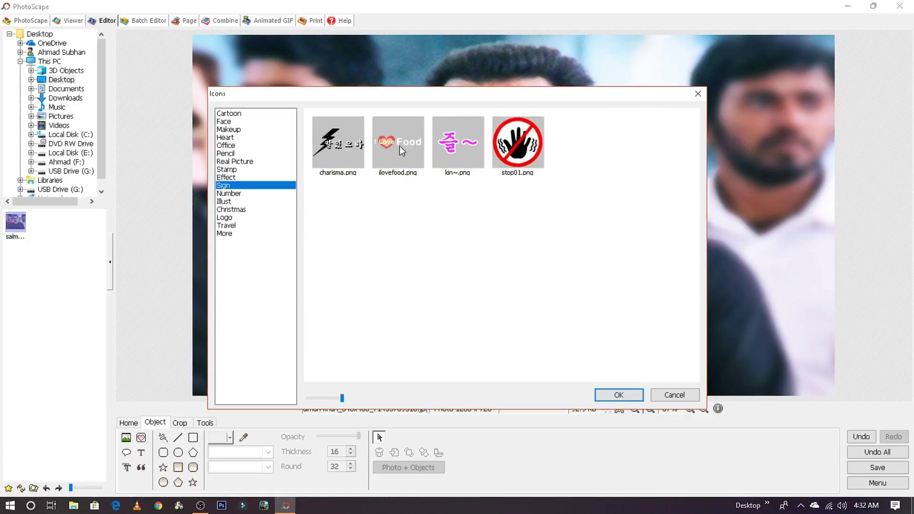
pyautogui.click(537, 152)
pyautogui.click(441, 152)
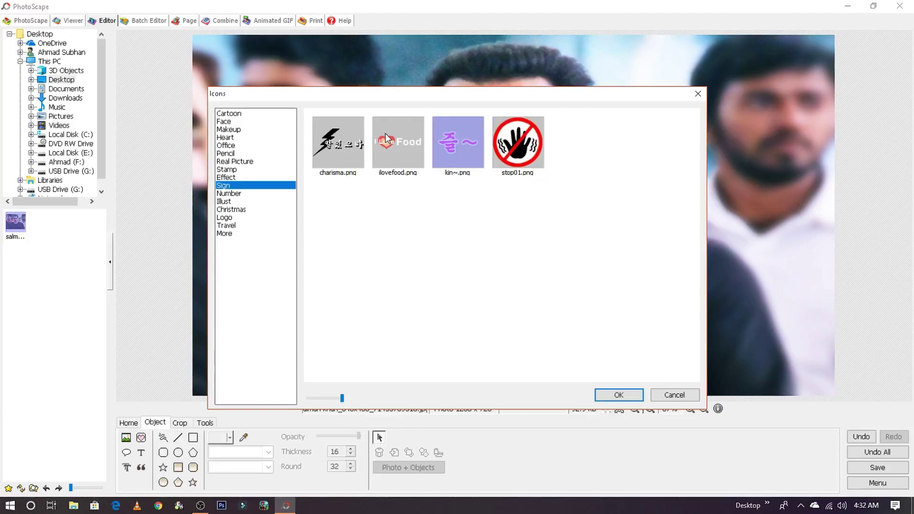
pyautogui.click(385, 138)
pyautogui.click(460, 154)
# - Browse the Number, Illust, Christmas, More, Heart, Makeup and Real Picture icons, then cancel without adding one
pyautogui.click(226, 192)
pyautogui.scroll(-3, 440, 262)
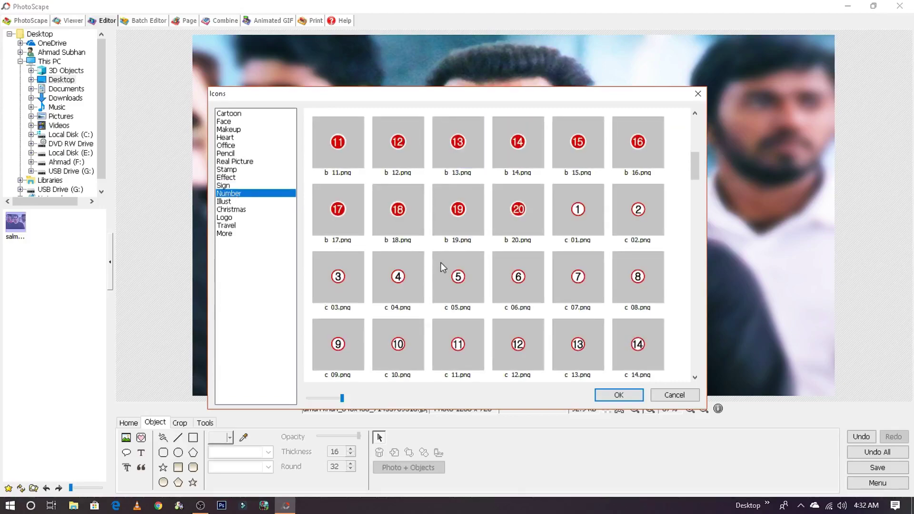
pyautogui.scroll(-3, 364, 276)
pyautogui.scroll(-3, 365, 276)
pyautogui.click(223, 201)
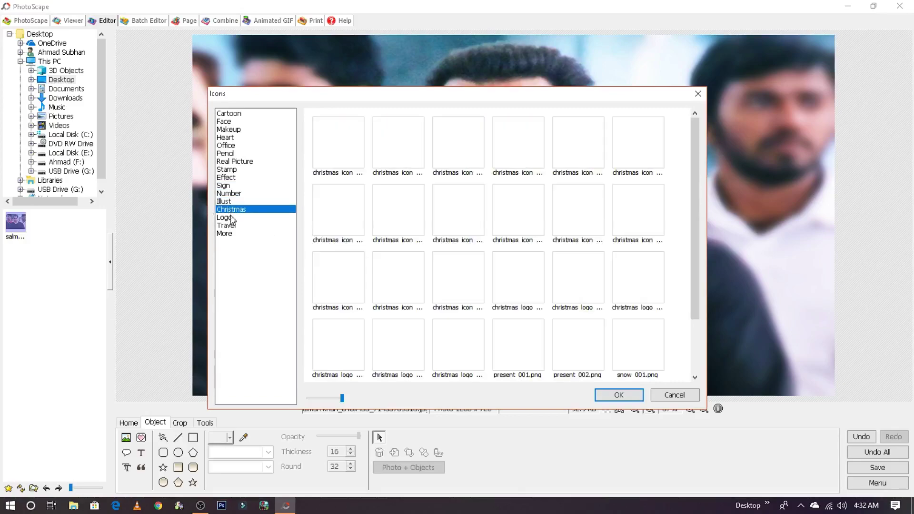
pyautogui.click(235, 225)
pyautogui.click(237, 233)
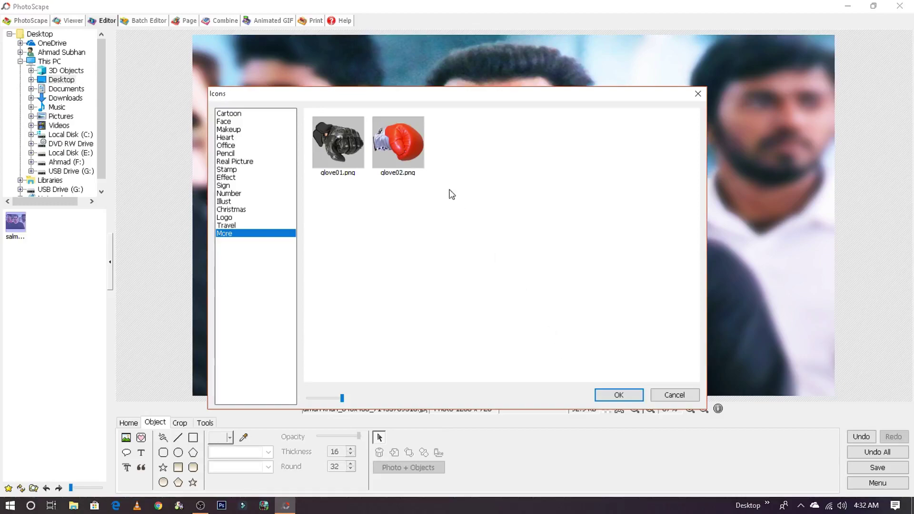
pyautogui.click(266, 137)
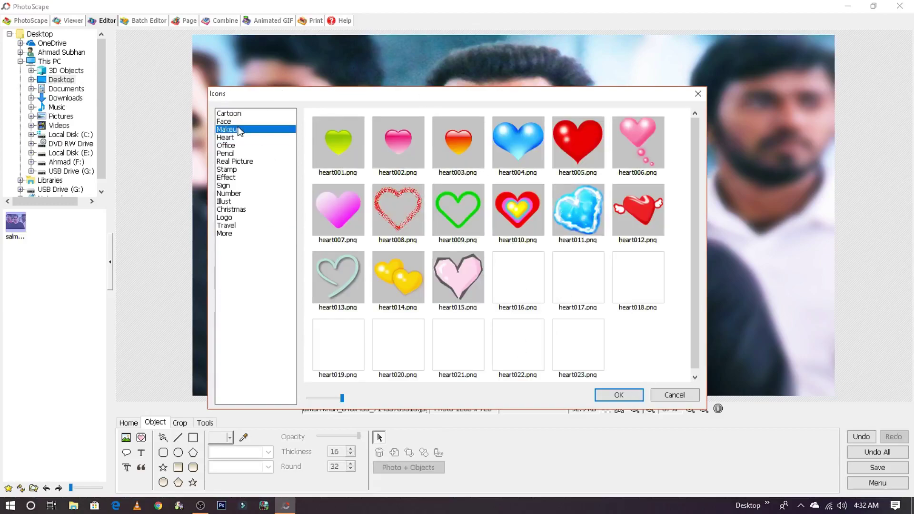
pyautogui.click(238, 129)
pyautogui.click(236, 161)
pyautogui.click(259, 138)
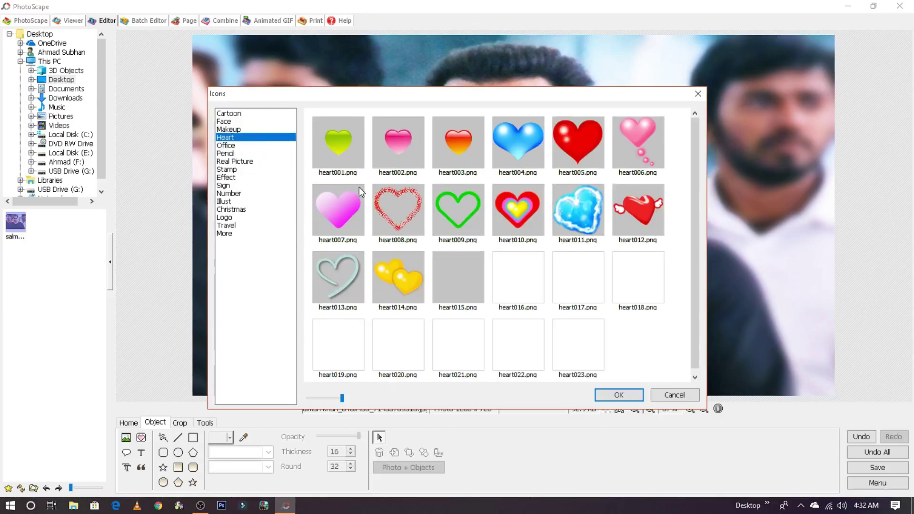
pyautogui.click(667, 394)
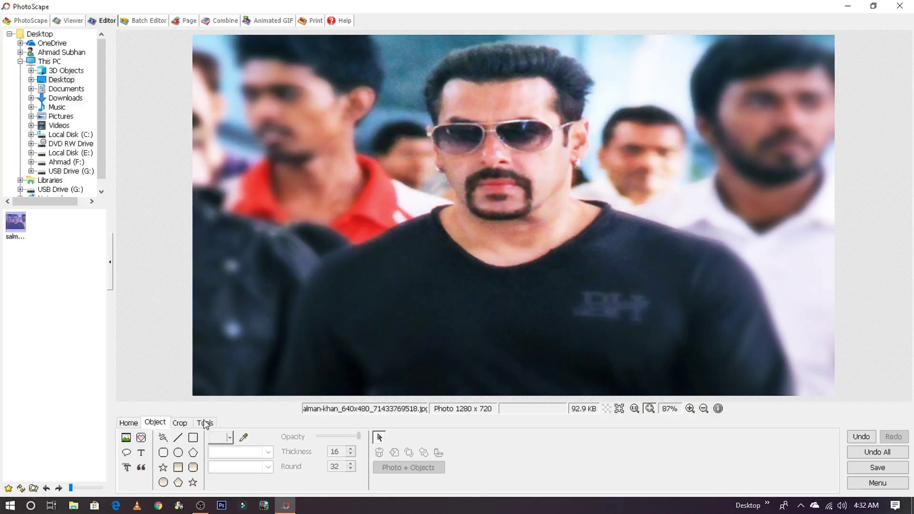
# - Start a speech balloon using the cyan cloud image01 shape
pyautogui.click(127, 455)
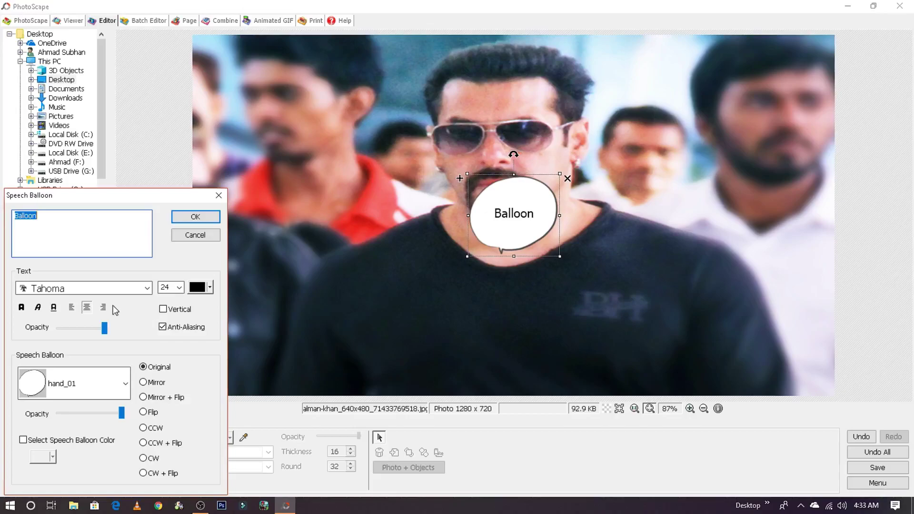
pyautogui.click(77, 393)
pyautogui.scroll(-1, 96, 258)
pyautogui.scroll(-3, 96, 259)
pyautogui.scroll(-8, 98, 263)
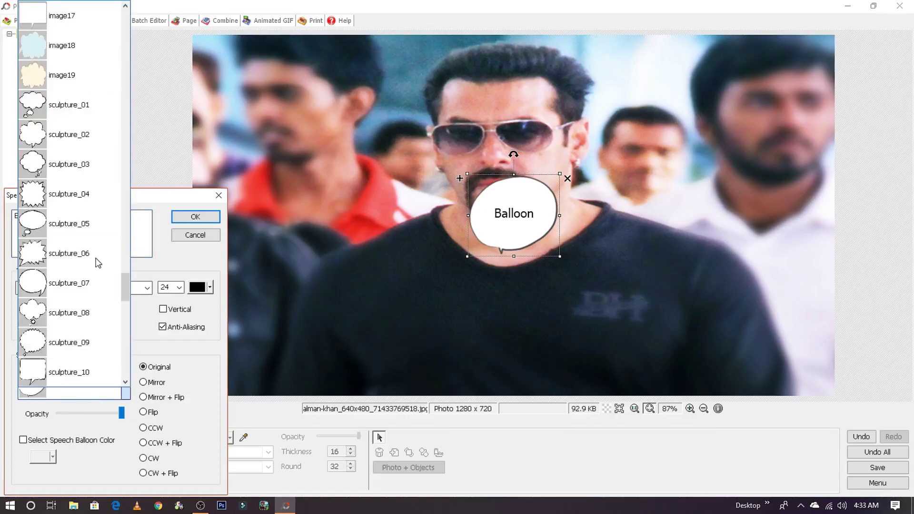
pyautogui.scroll(6, 93, 256)
pyautogui.scroll(1, 93, 256)
pyautogui.click(76, 194)
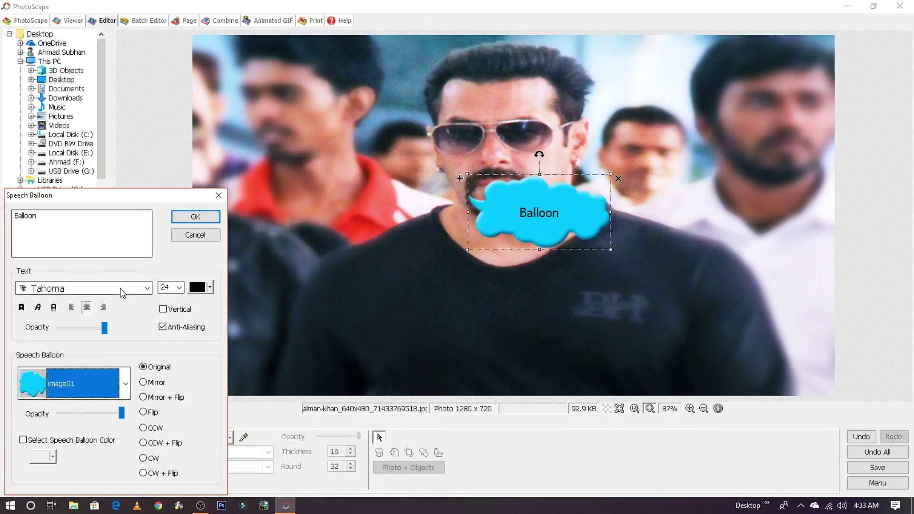
# - Replace the placeholder balloon text with the channel name
pyautogui.moveTo(70, 219); pyautogui.dragTo(2, 248)
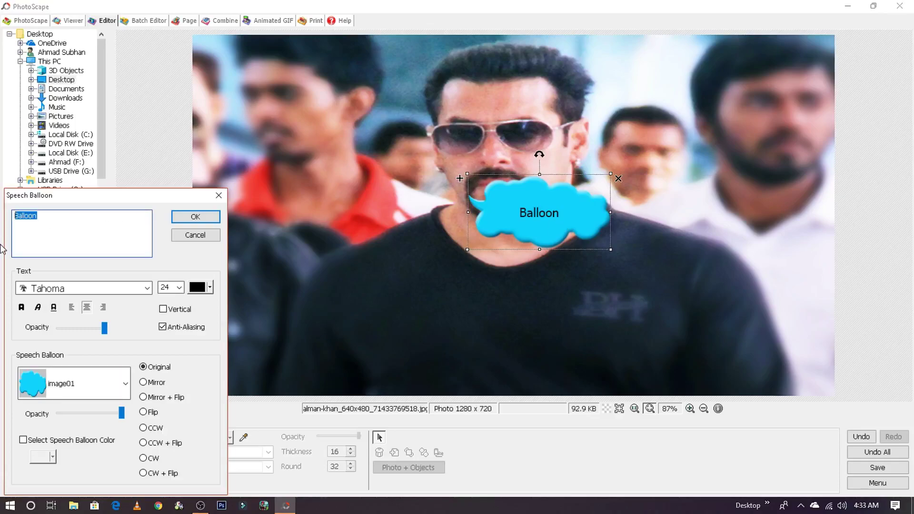
pyautogui.write('S')
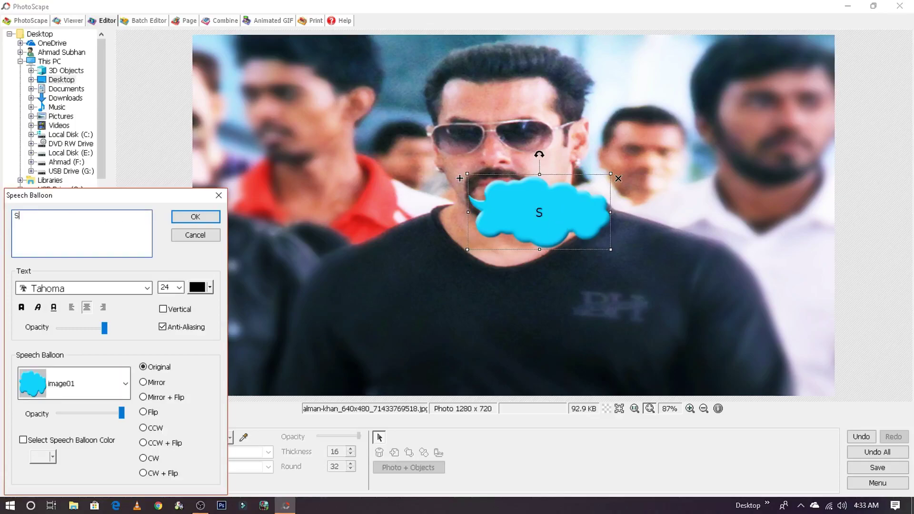
pyautogui.write('a')
pyautogui.press('BackSpace')
pyautogui.press('BackSpace')
pyautogui.write('hmad ')
pyautogui.write('Bhutt')
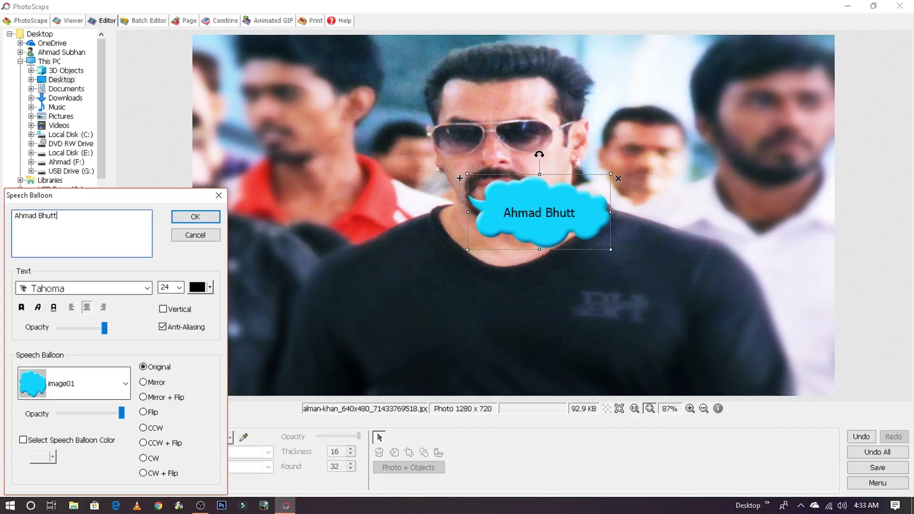
pyautogui.write('a T')
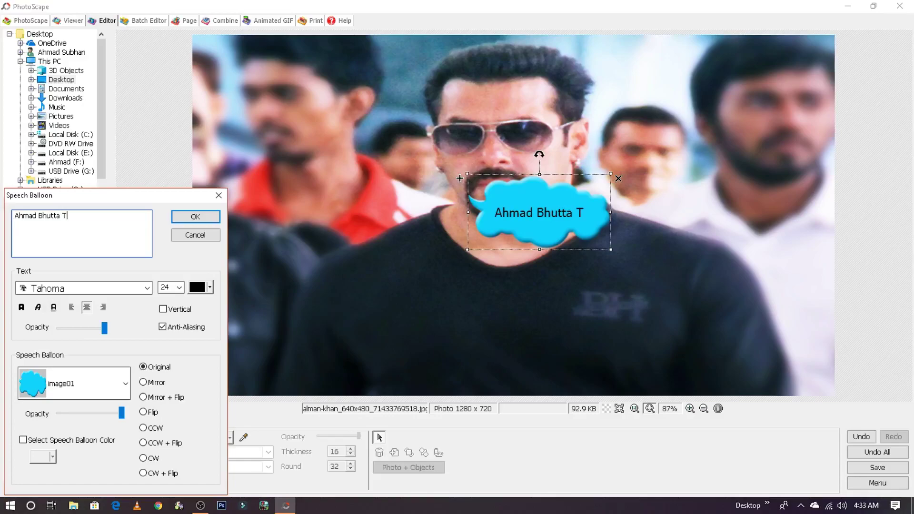
pyautogui.write('ech')
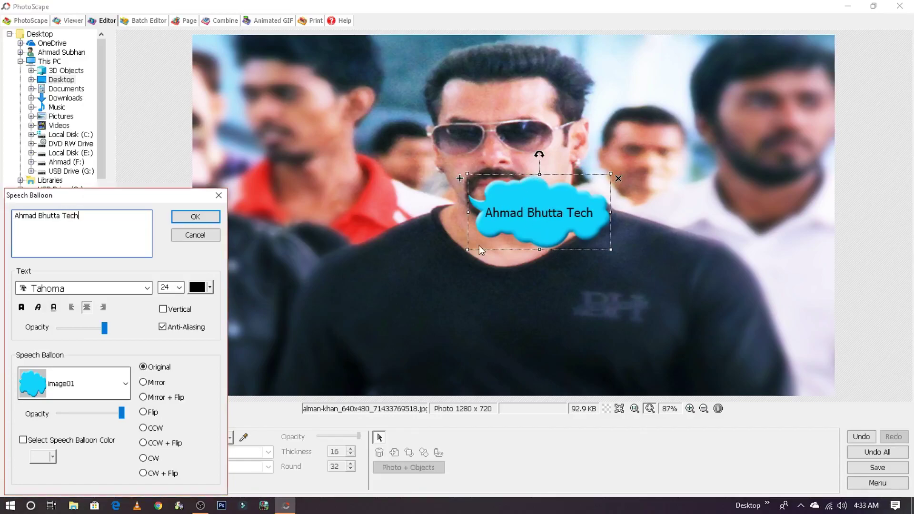
# - Try green, white and a custom hue for the balloon text, settling on white
pyautogui.click(197, 290)
pyautogui.click(213, 337)
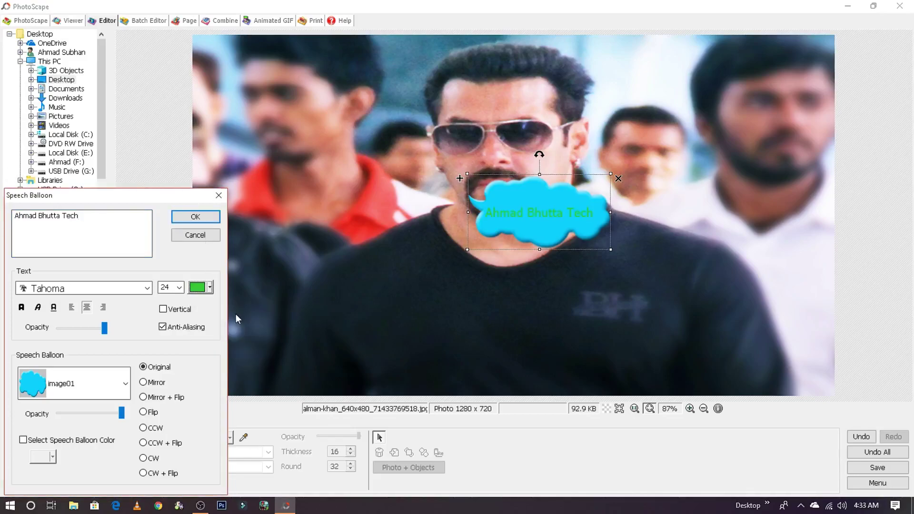
pyautogui.click(209, 287)
pyautogui.click(265, 358)
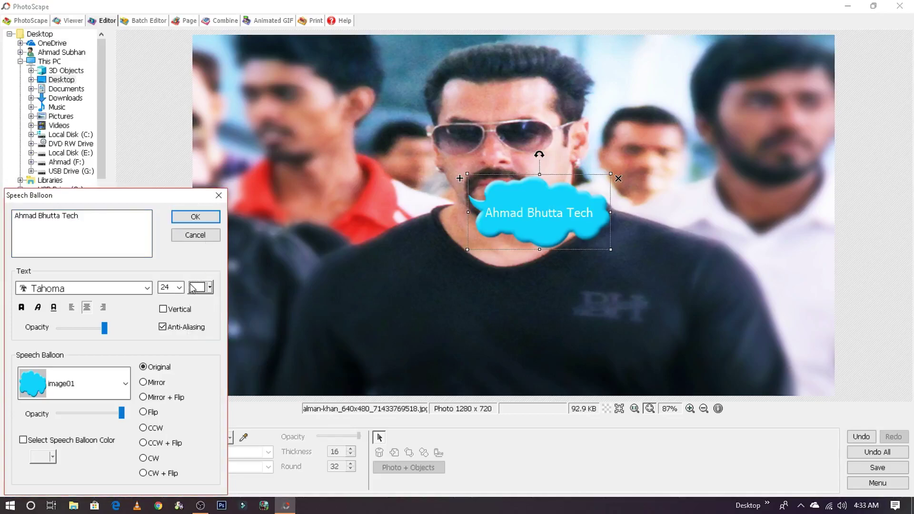
pyautogui.click(193, 289)
pyautogui.click(230, 371)
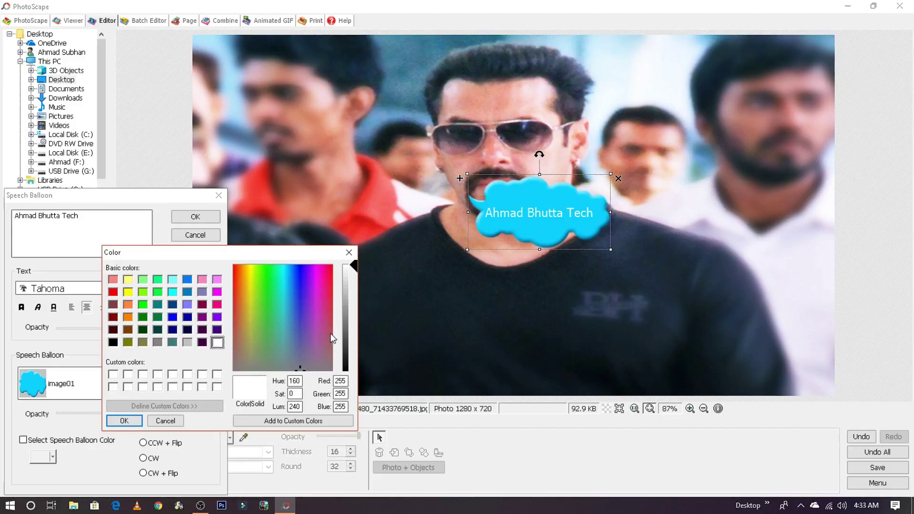
pyautogui.moveTo(331, 333)
pyautogui.mouseDown()
pyautogui.moveTo(256, 292)
pyautogui.moveTo(299, 313)
pyautogui.moveTo(304, 292)
pyautogui.moveTo(297, 318)
pyautogui.mouseUp()
pyautogui.click(135, 423)
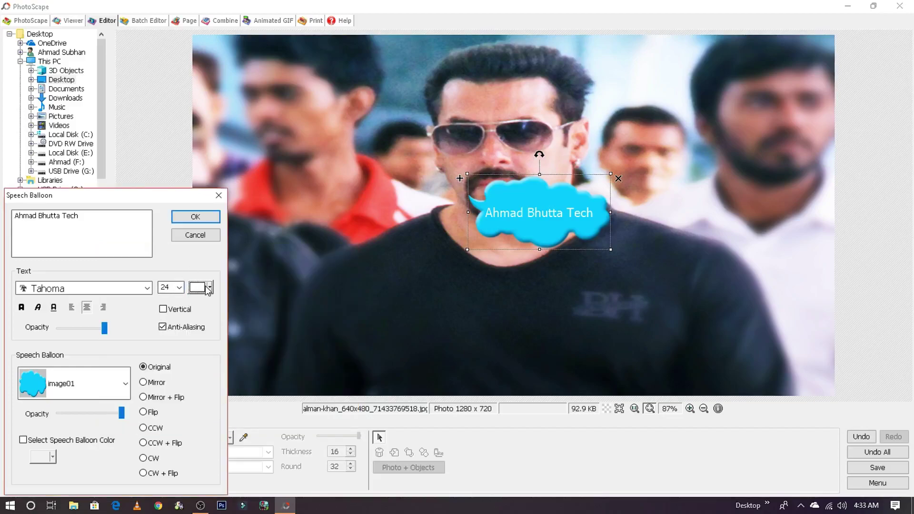
pyautogui.click(208, 288)
pyautogui.click(187, 272)
# - Switch the balloon to the pink image13 shape
pyautogui.click(102, 388)
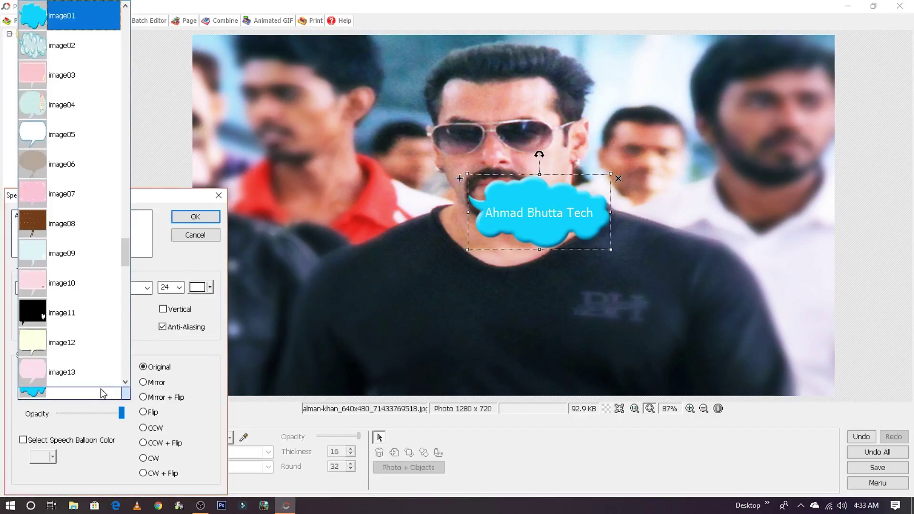
pyautogui.click(81, 376)
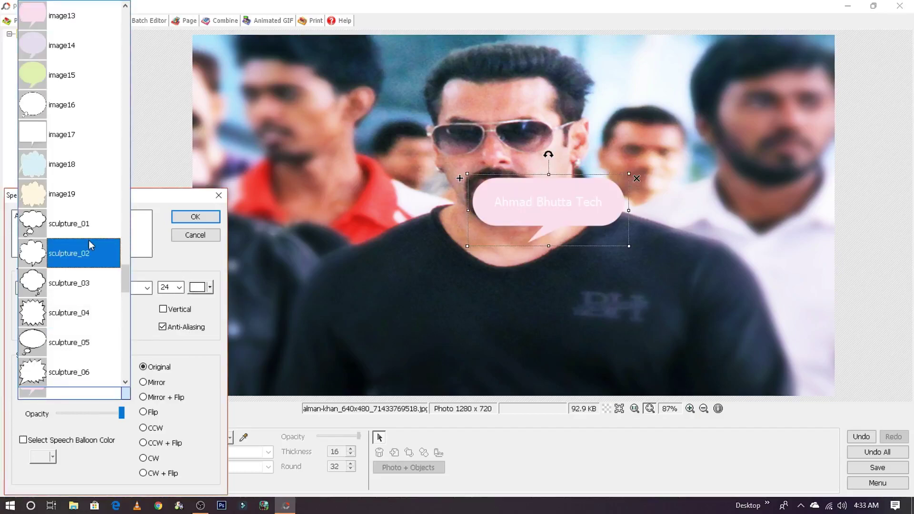
pyautogui.click(99, 436)
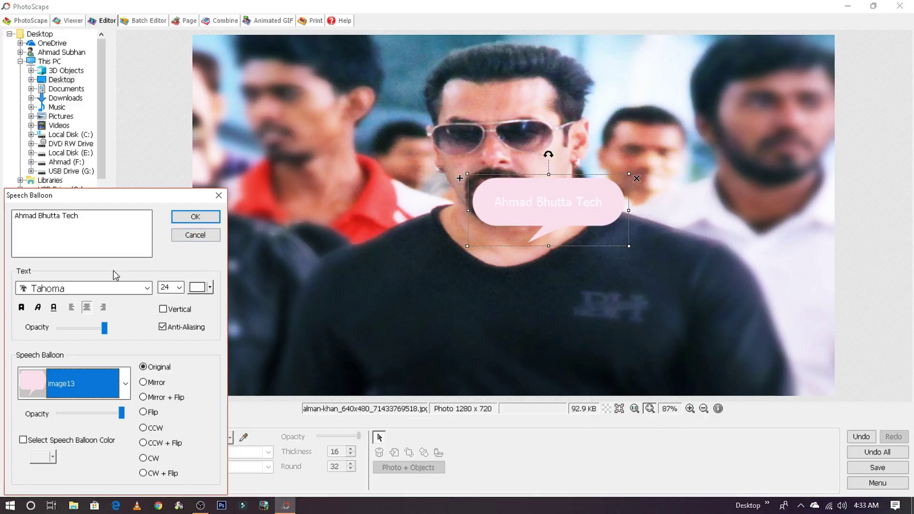
# - Set the balloon text to Sitka Display, italic, underlined and bold, and apply it
pyautogui.click(106, 288)
pyautogui.scroll(4, 84, 329)
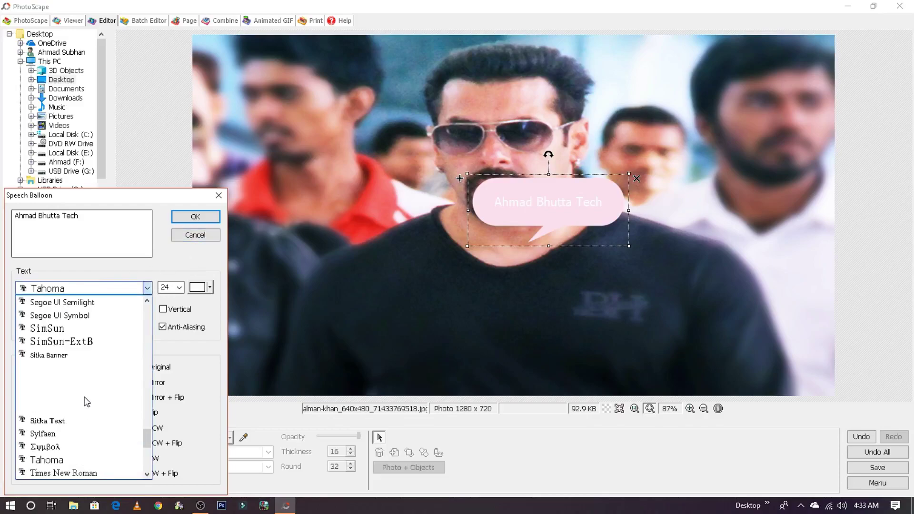
pyautogui.click(85, 328)
pyautogui.click(112, 288)
pyautogui.click(86, 344)
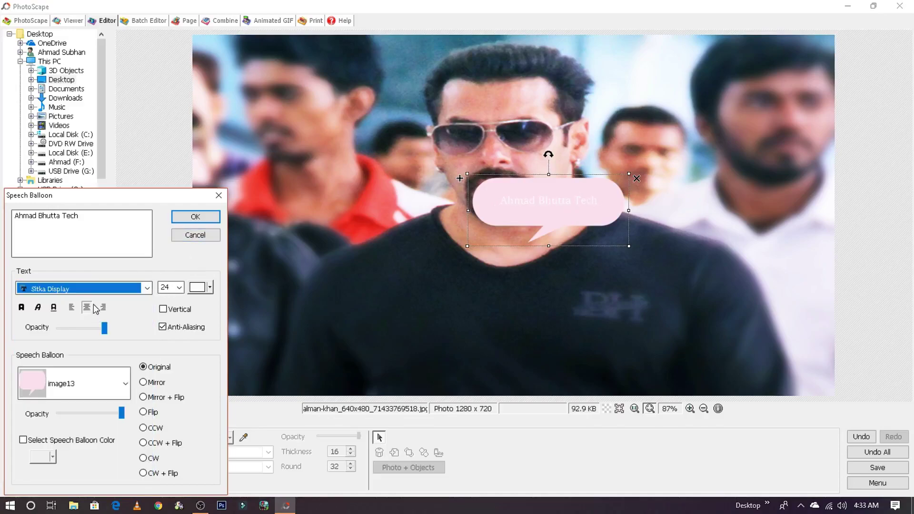
pyautogui.click(38, 307)
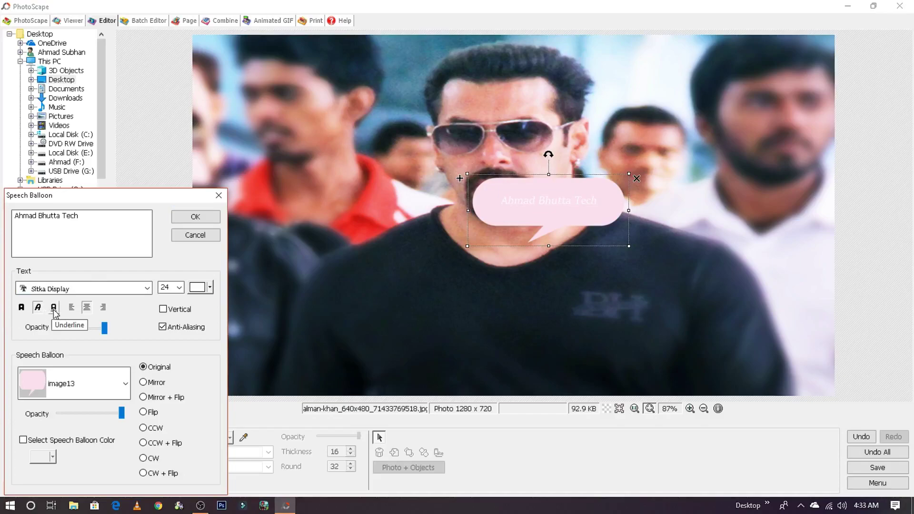
pyautogui.click(53, 307)
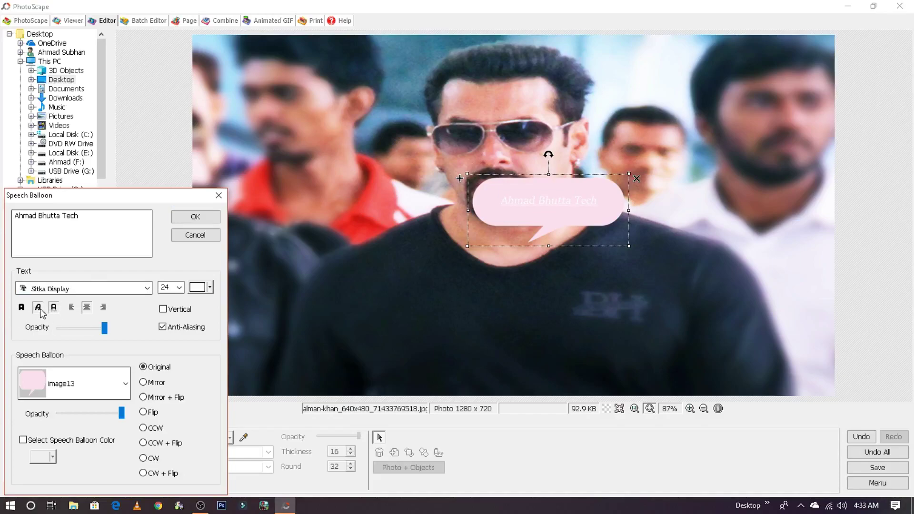
pyautogui.click(21, 307)
pyautogui.click(192, 217)
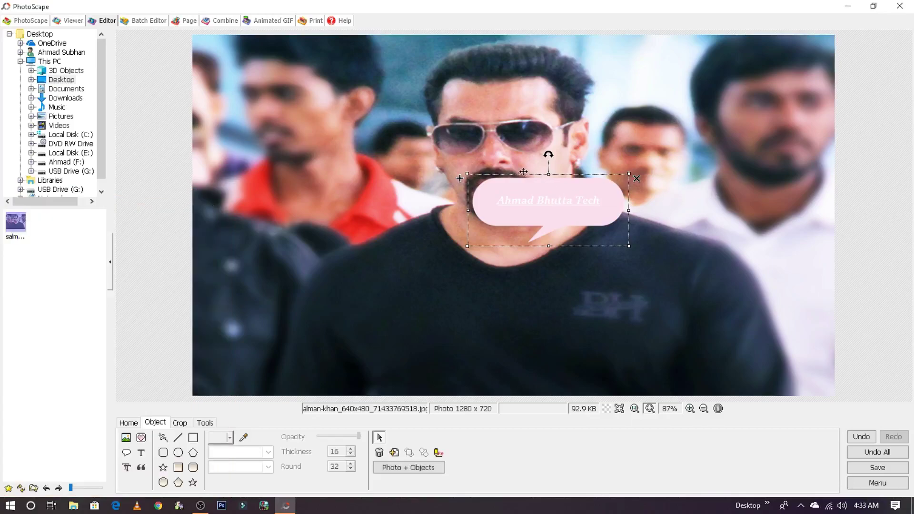
# - Move the balloon to the photo's upper right, resize it and nudge it left
pyautogui.moveTo(523, 172)
pyautogui.mouseDown()
pyautogui.moveTo(383, 68)
pyautogui.moveTo(261, 64)
pyautogui.moveTo(734, 47)
pyautogui.moveTo(670, 83)
pyautogui.mouseUp()
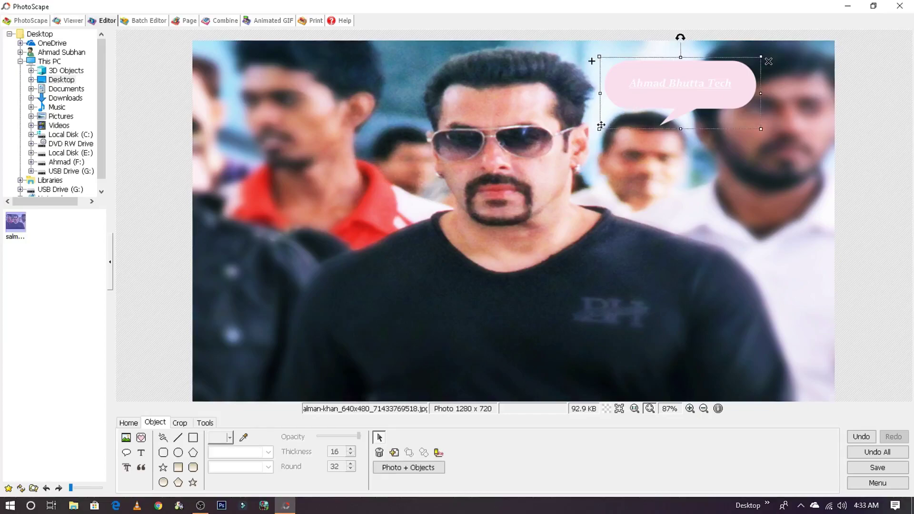
pyautogui.moveTo(600, 129)
pyautogui.mouseDown()
pyautogui.moveTo(315, 296)
pyautogui.moveTo(153, 322)
pyautogui.moveTo(662, 101)
pyautogui.moveTo(629, 113)
pyautogui.mouseUp()
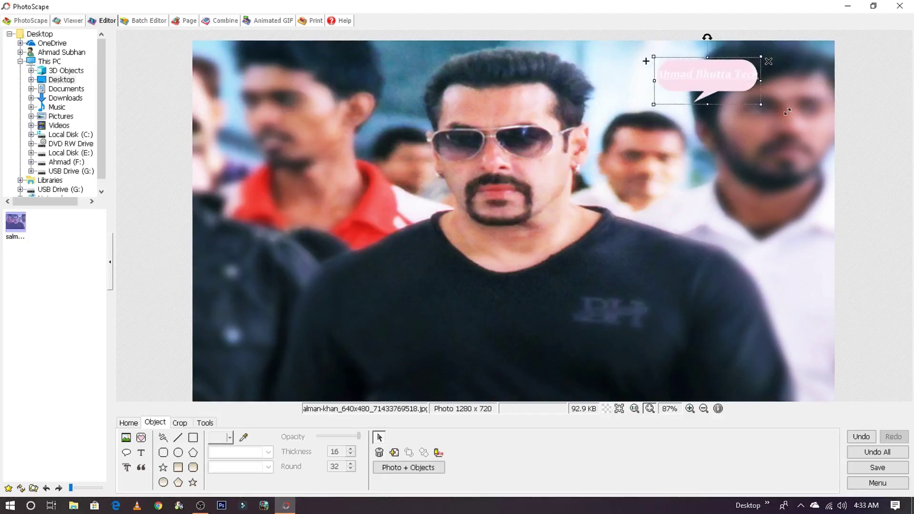
pyautogui.moveTo(675, 66); pyautogui.dragTo(649, 65)
pyautogui.click(476, 238)
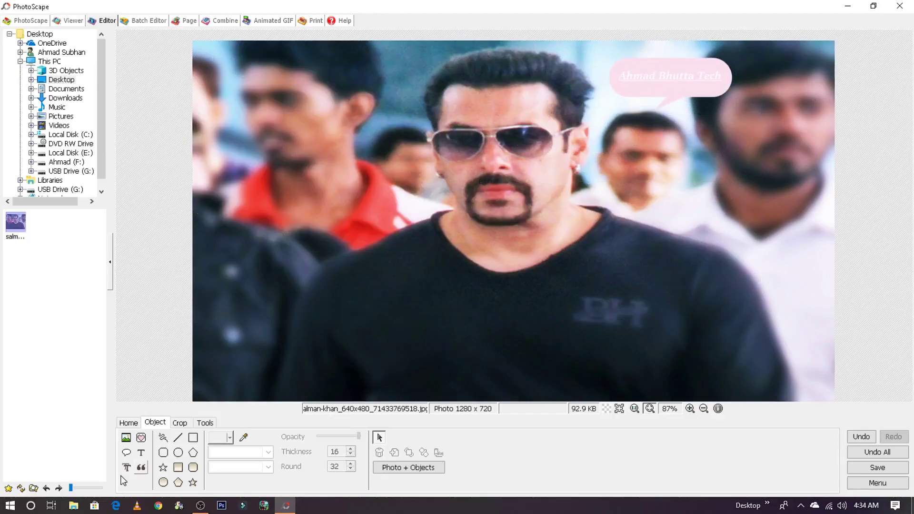
# - Add a chest caption reading the channel name, correcting the misspelled surname
pyautogui.click(142, 453)
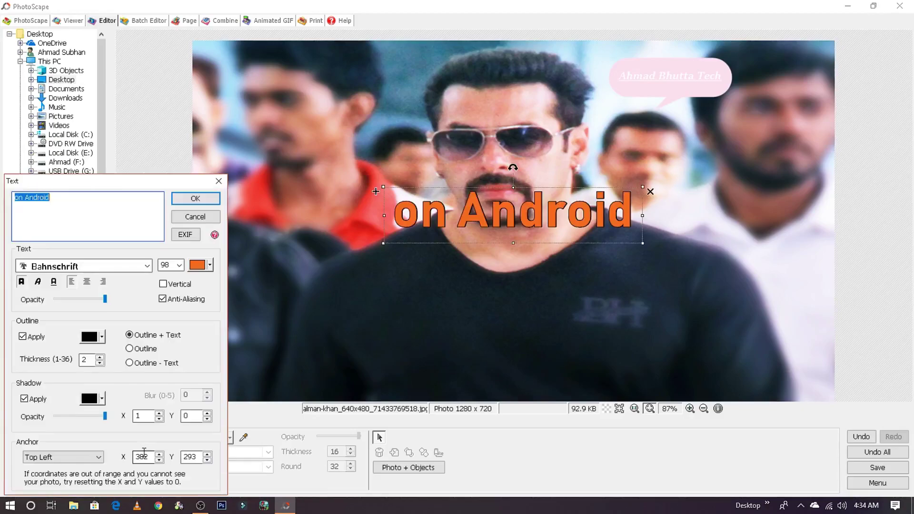
pyautogui.press('BackSpace')
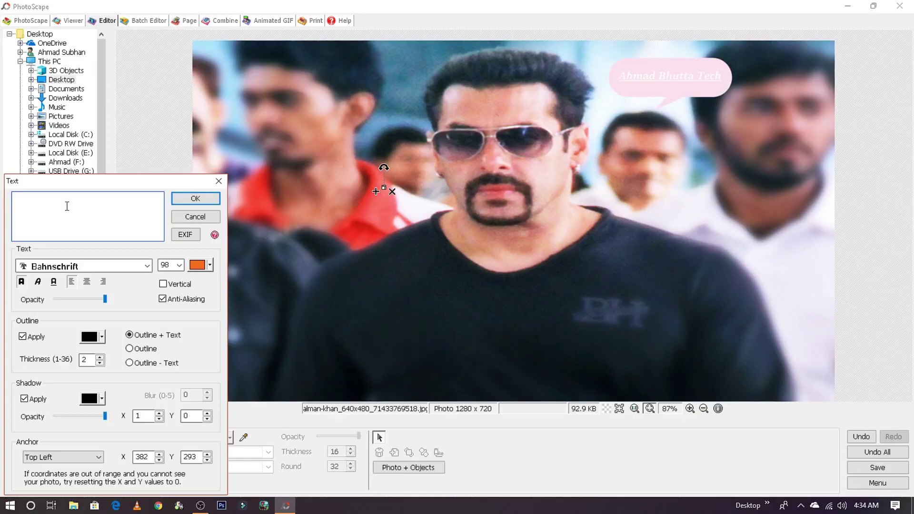
pyautogui.write('Ahmad ')
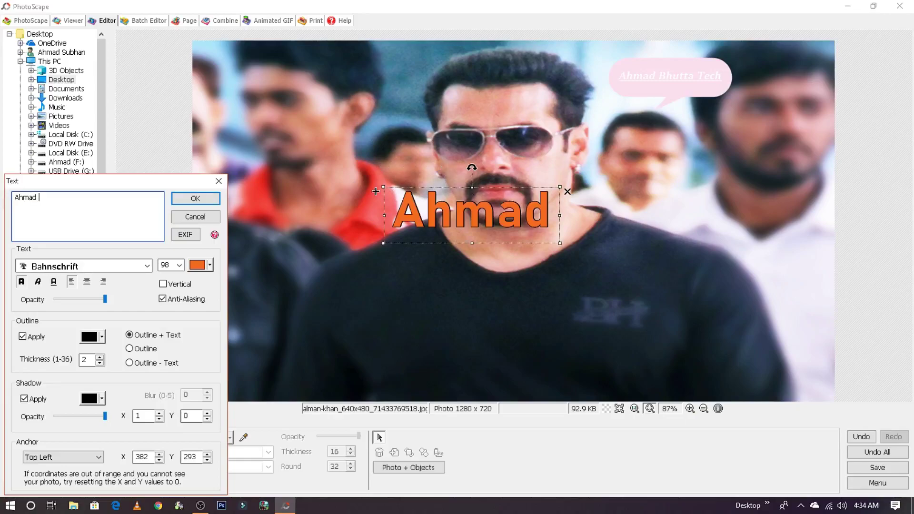
pyautogui.write('Bhutaa ')
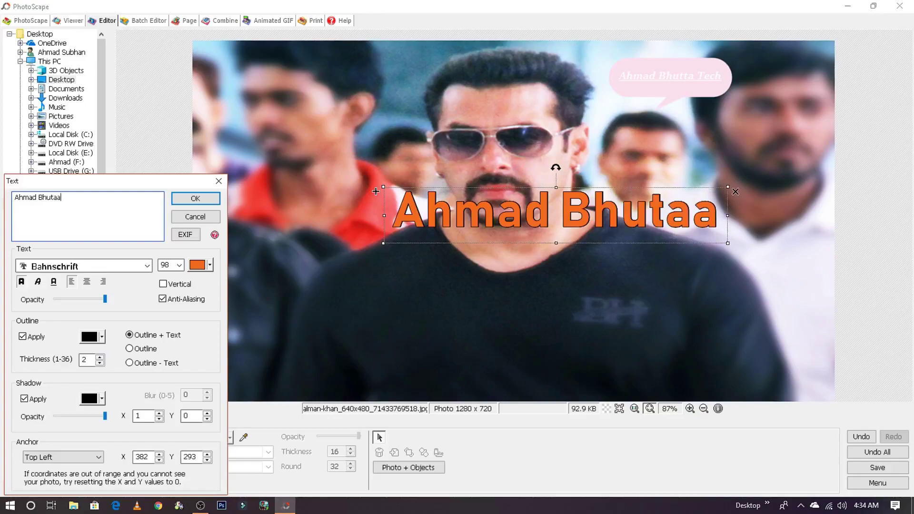
pyautogui.write('Te')
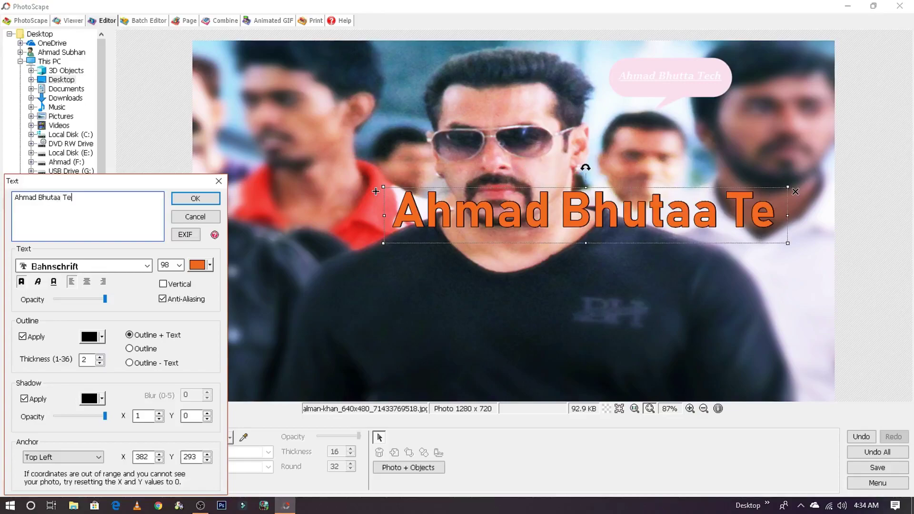
pyautogui.write('ch')
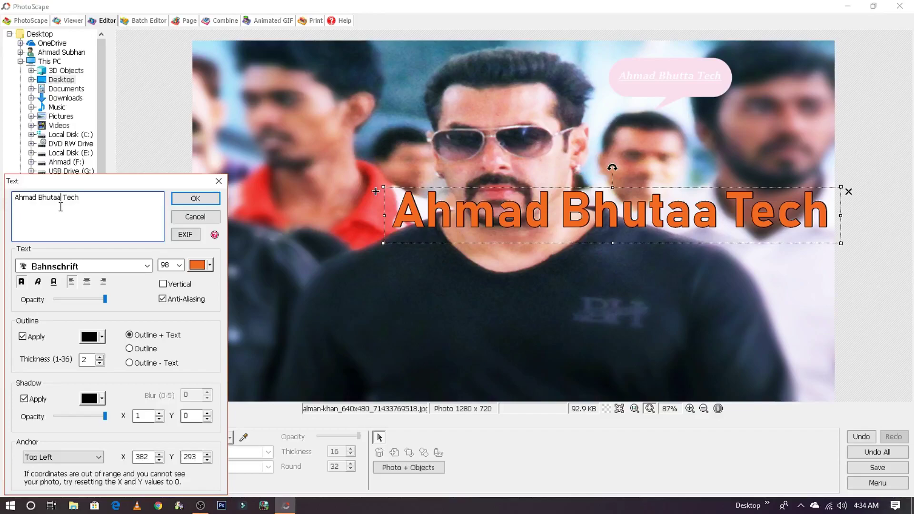
pyautogui.press('BackSpace')
pyautogui.write('t')
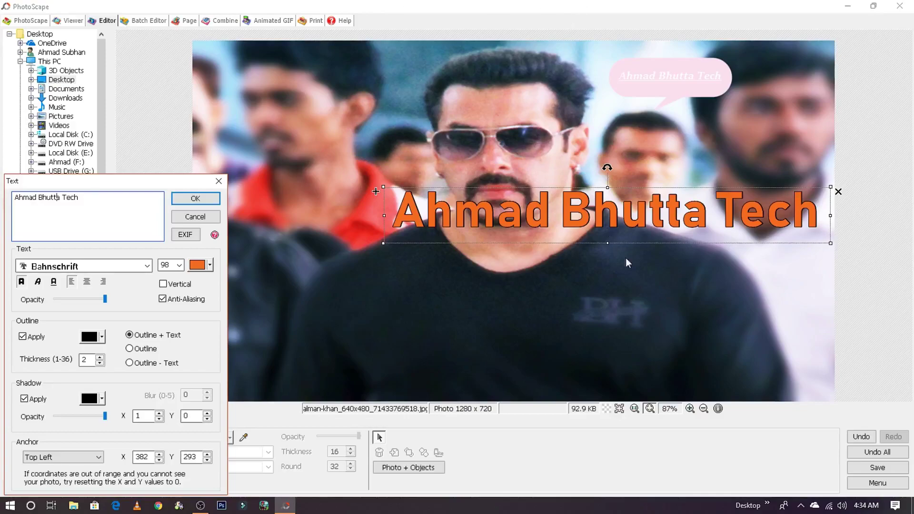
# - Try the Agency FB and Ink Free fonts on the chest caption
pyautogui.click(66, 266)
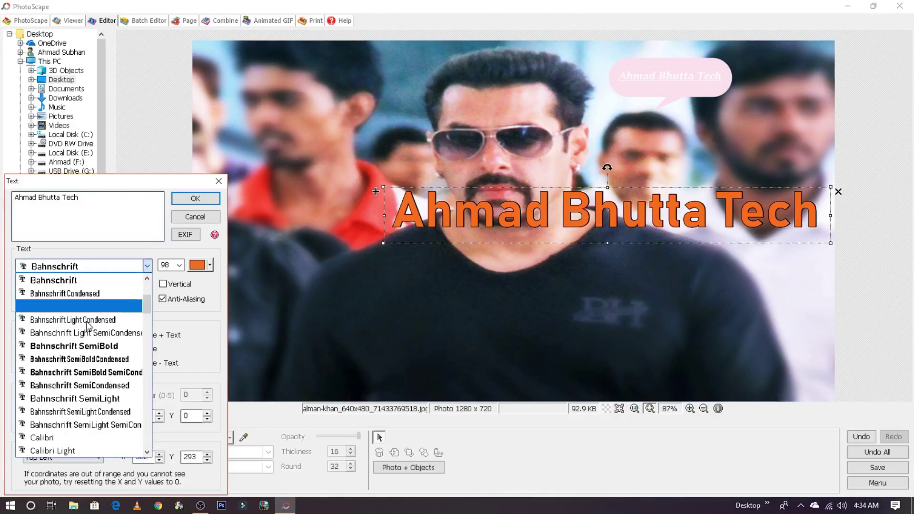
pyautogui.scroll(3, 88, 327)
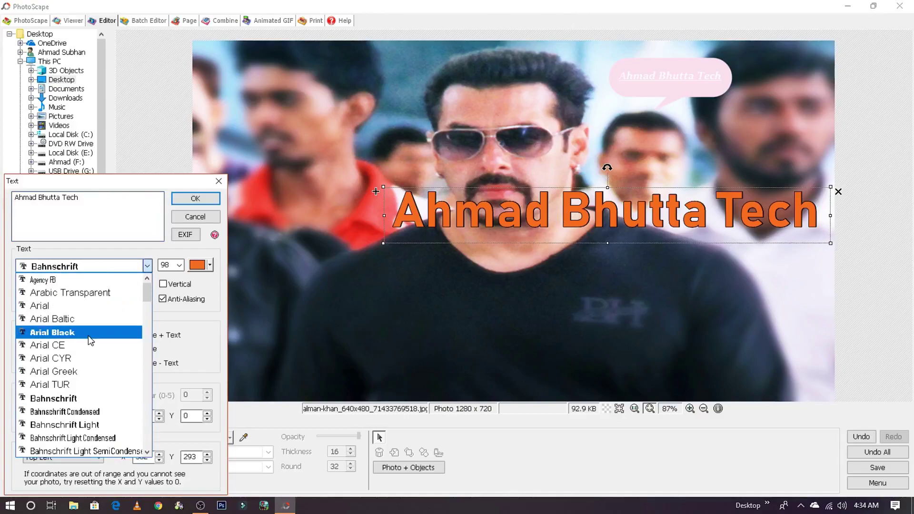
pyautogui.click(62, 280)
pyautogui.click(145, 266)
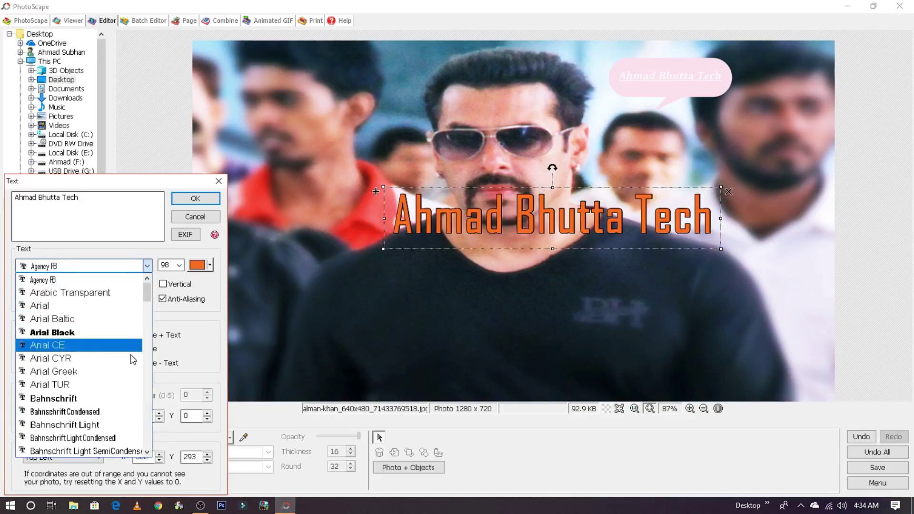
pyautogui.scroll(-2, 101, 408)
pyautogui.scroll(-4, 101, 411)
pyautogui.scroll(-5, 86, 390)
pyautogui.scroll(-3, 71, 371)
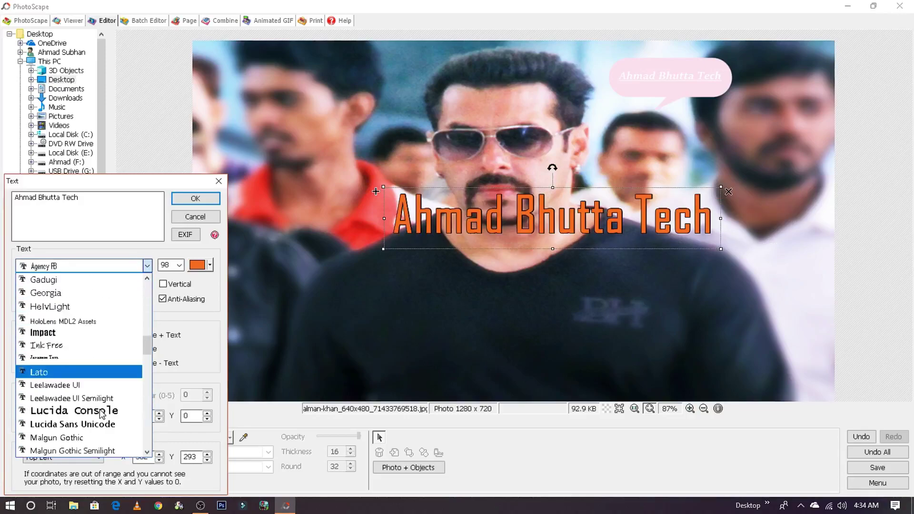
pyautogui.click(59, 352)
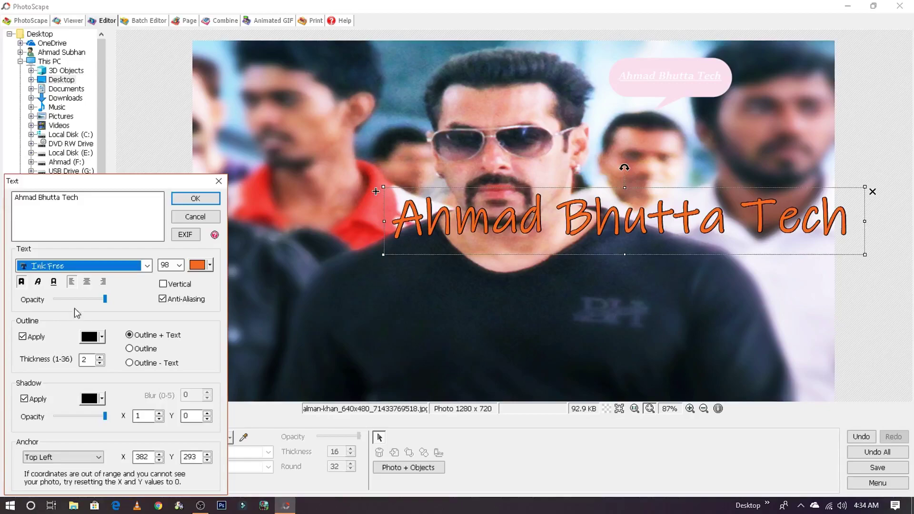
# - Settle on the Pricedown font for the caption
pyautogui.click(110, 266)
pyautogui.scroll(-3, 83, 376)
pyautogui.scroll(-3, 81, 373)
pyautogui.scroll(-3, 82, 373)
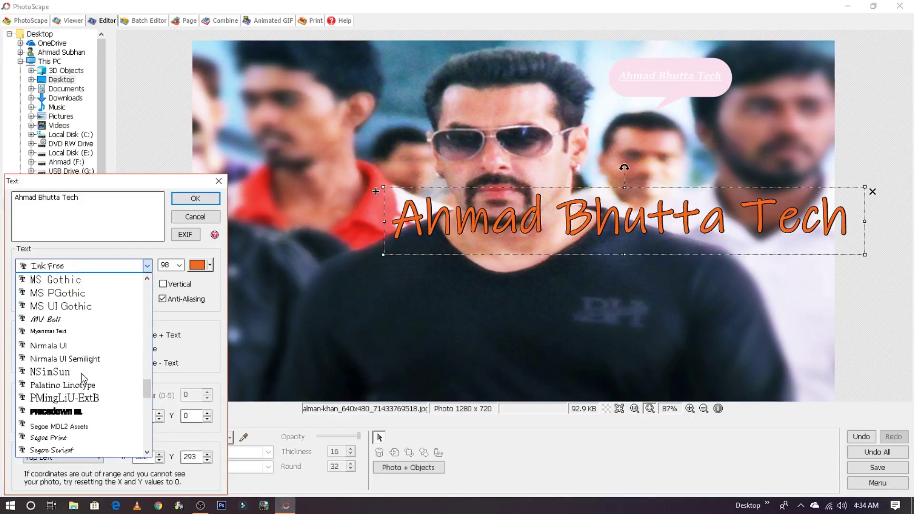
pyautogui.scroll(-2, 81, 373)
pyautogui.press('Escape')
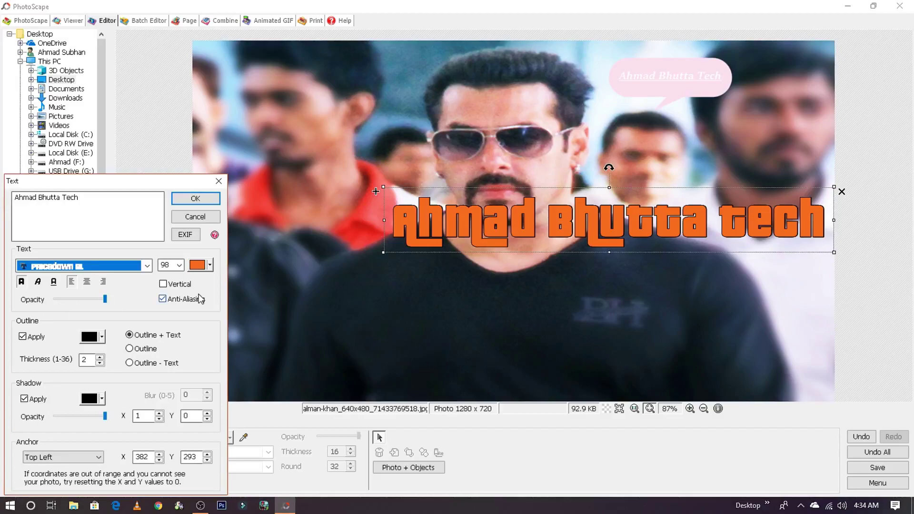
pyautogui.click(57, 264)
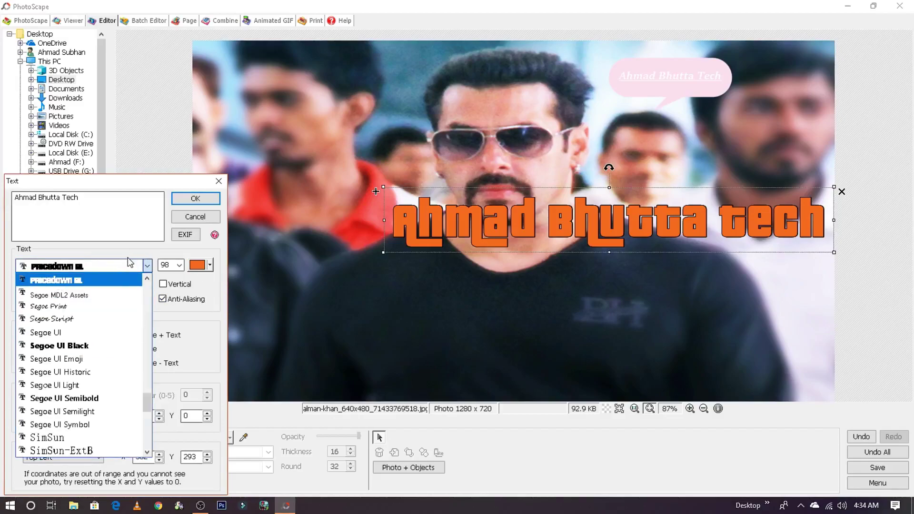
pyautogui.click(145, 264)
# - Make the caption yellow at font size 100
pyautogui.click(210, 265)
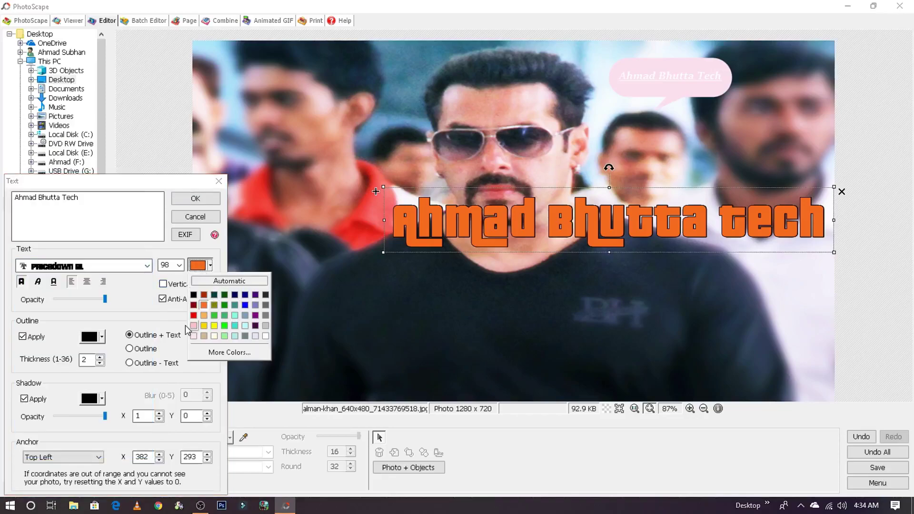
pyautogui.click(214, 326)
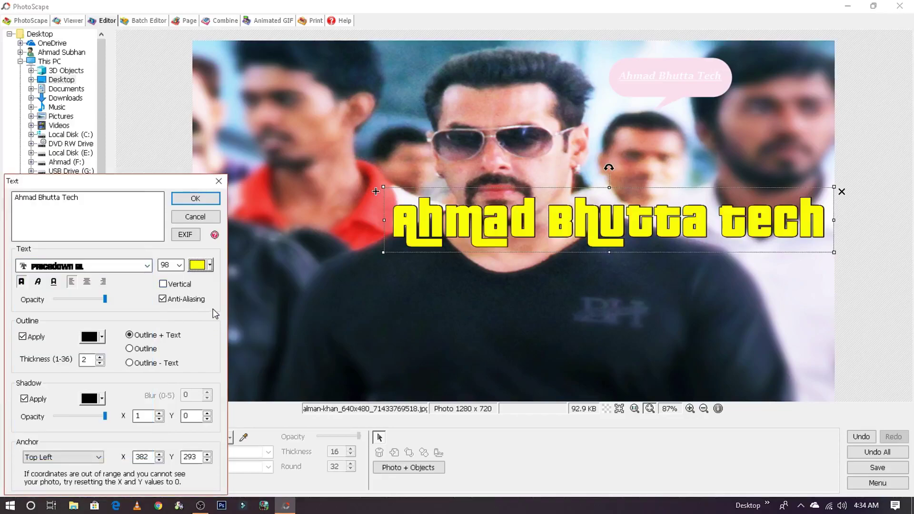
pyautogui.click(179, 265)
pyautogui.click(165, 495)
# - Keep the caption horizontal with anti-aliasing on after testing both options
pyautogui.click(171, 285)
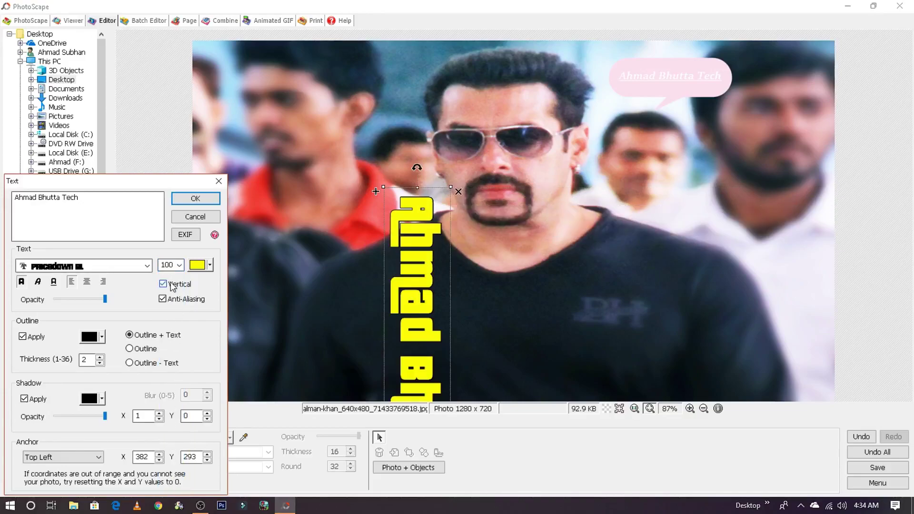
pyautogui.click(178, 300)
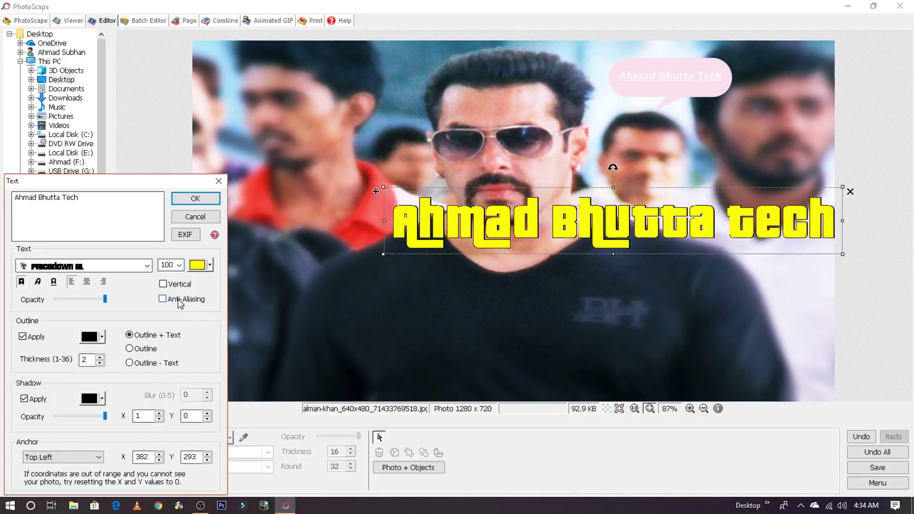
pyautogui.click(180, 304)
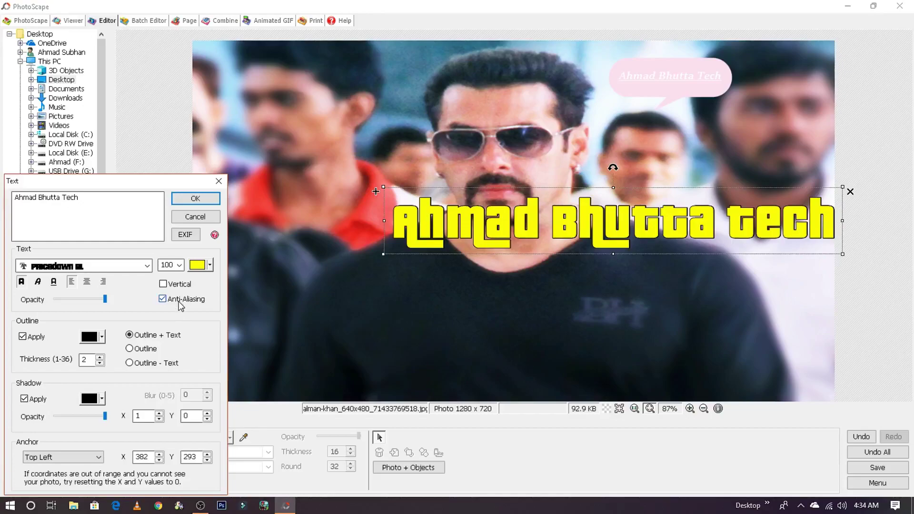
pyautogui.click(181, 305)
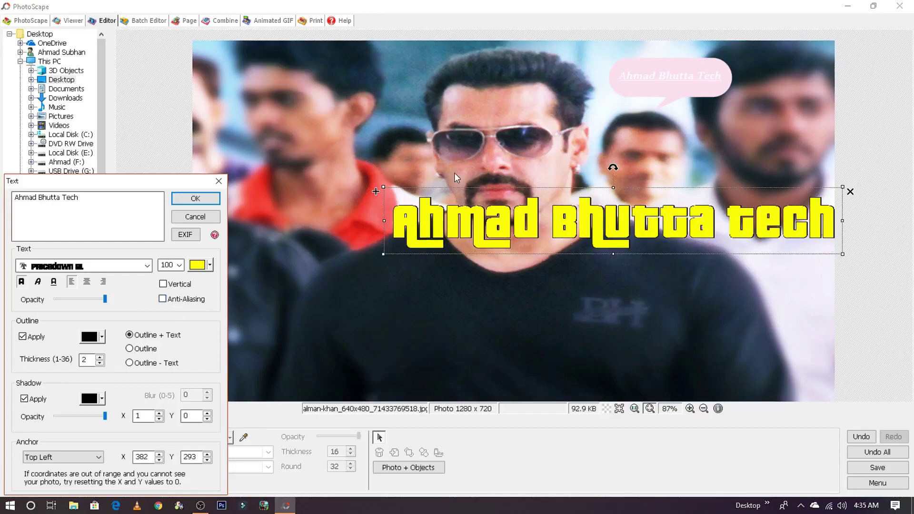
pyautogui.click(181, 302)
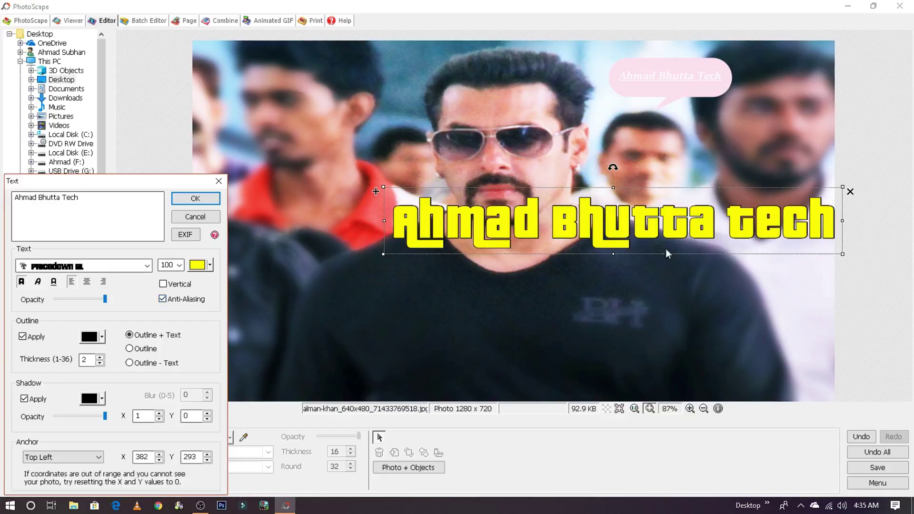
# - Test bold, italic and underline on the caption, removing the italic and underline
pyautogui.click(21, 283)
pyautogui.click(21, 283)
pyautogui.click(37, 281)
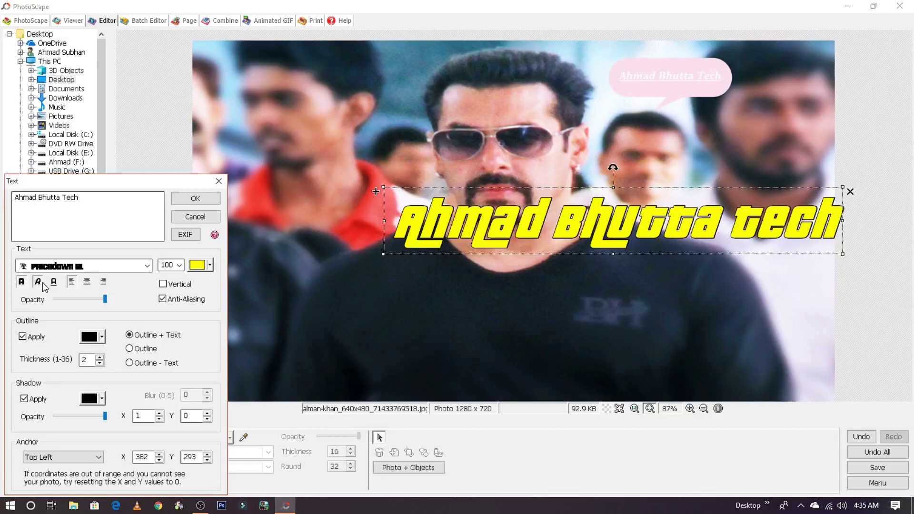
pyautogui.click(54, 281)
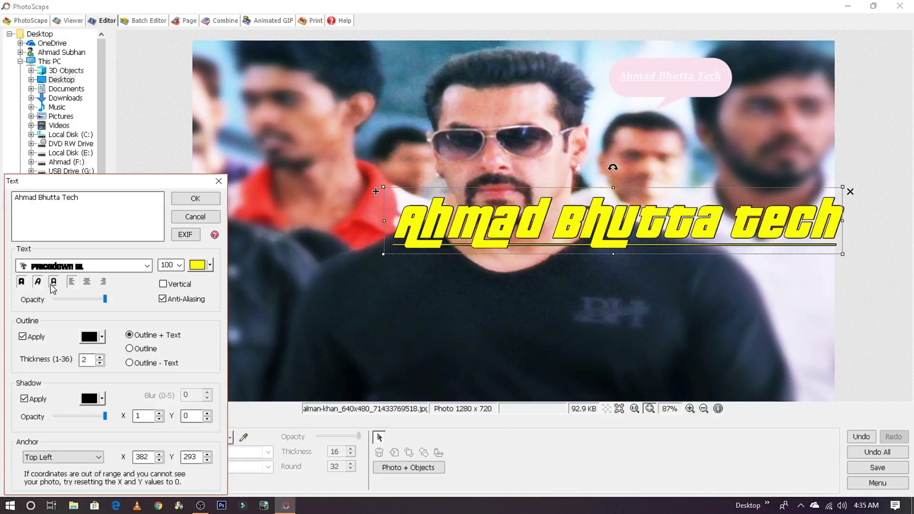
pyautogui.click(38, 282)
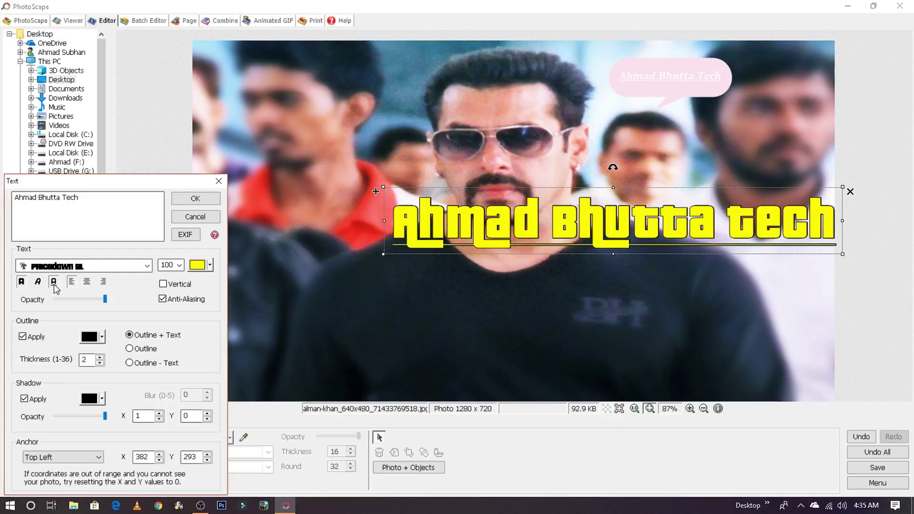
pyautogui.click(54, 282)
pyautogui.click(54, 282)
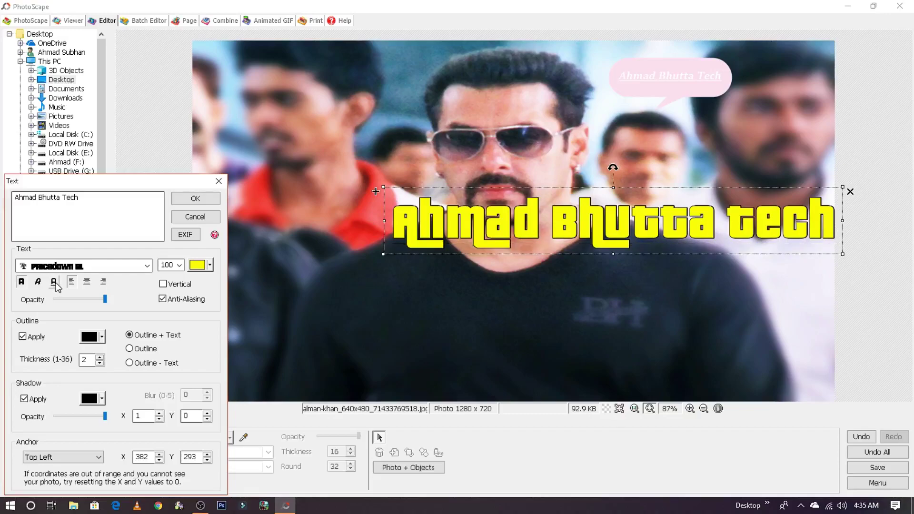
# - Experiment with caption opacity and turn the outline and shadow off
pyautogui.moveTo(105, 299); pyautogui.dragTo(55, 299)
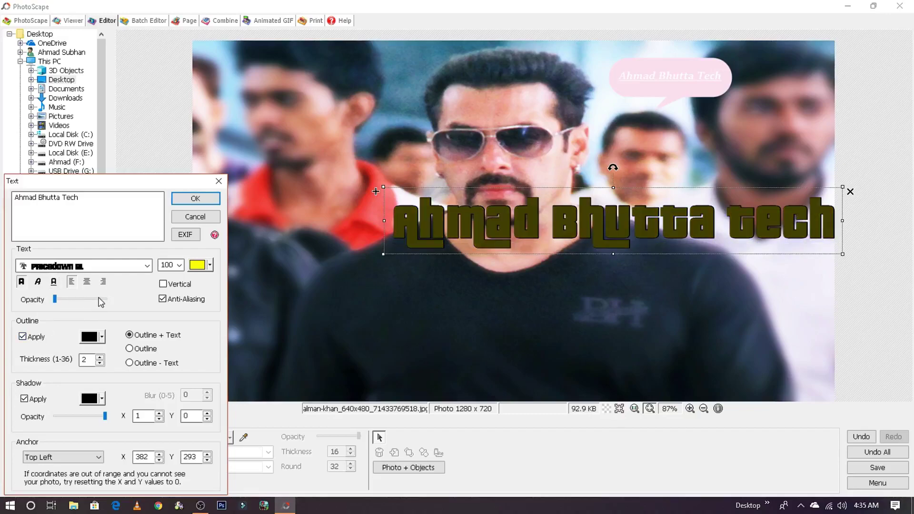
pyautogui.click(87, 301)
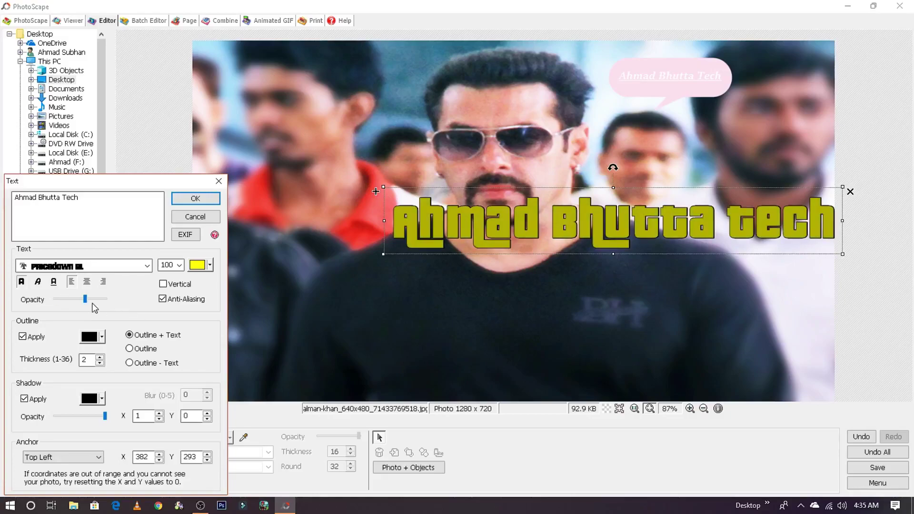
pyautogui.moveTo(87, 300); pyautogui.dragTo(55, 300)
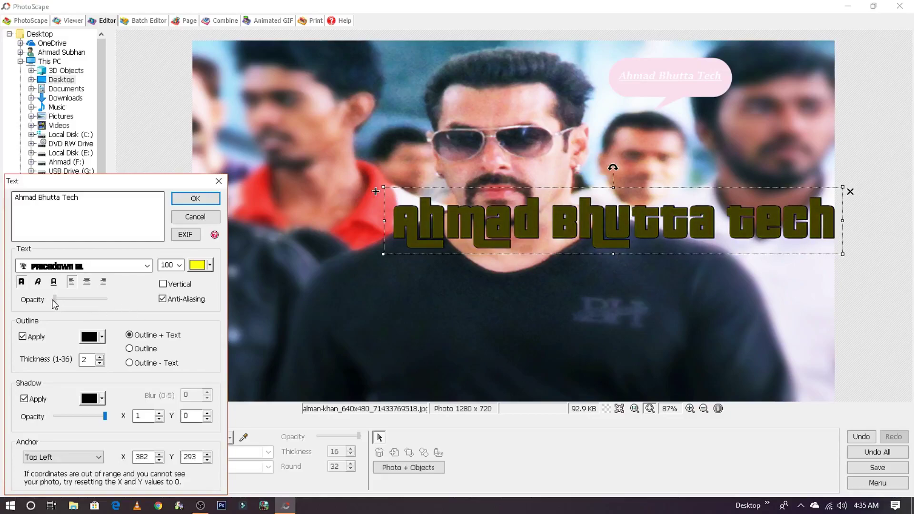
pyautogui.click(22, 337)
pyautogui.click(24, 399)
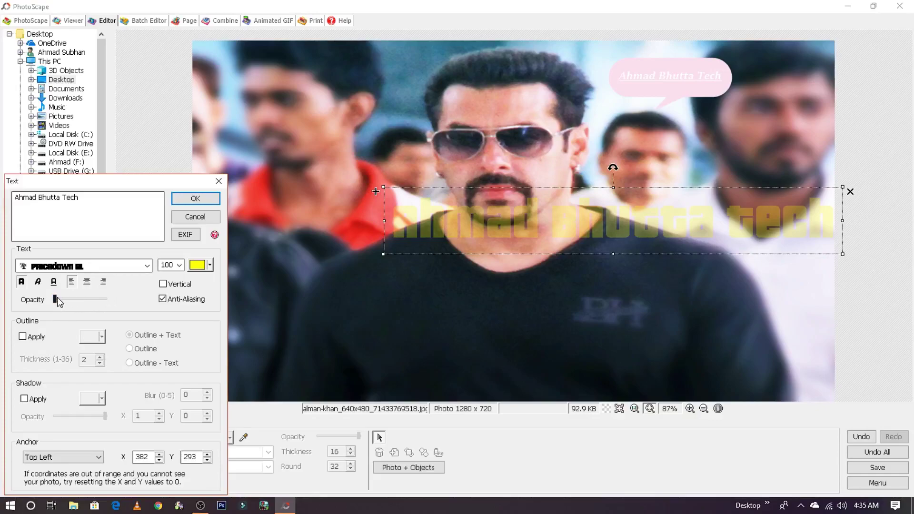
pyautogui.moveTo(55, 300)
pyautogui.mouseDown()
pyautogui.moveTo(138, 306)
pyautogui.moveTo(74, 311)
pyautogui.mouseUp()
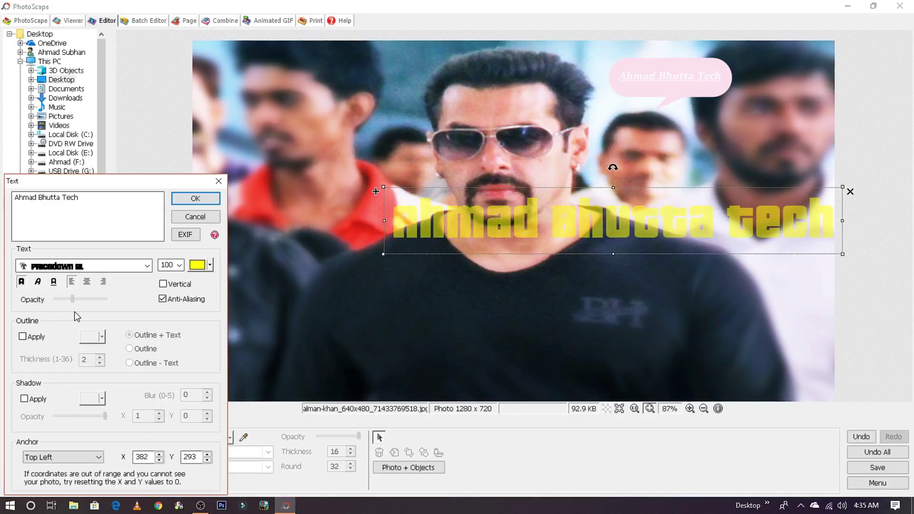
# - Re-enable the outline, try dark teal, and edit the outline thickness value
pyautogui.click(26, 337)
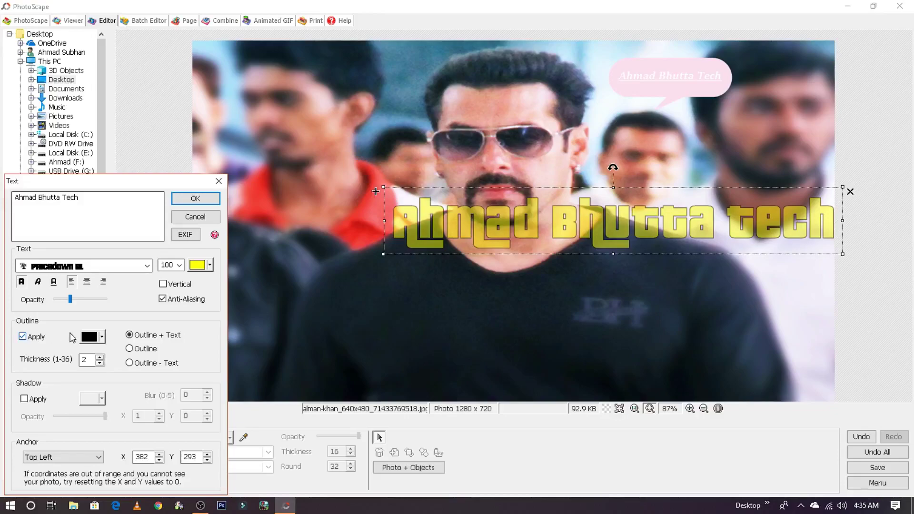
pyautogui.click(92, 337)
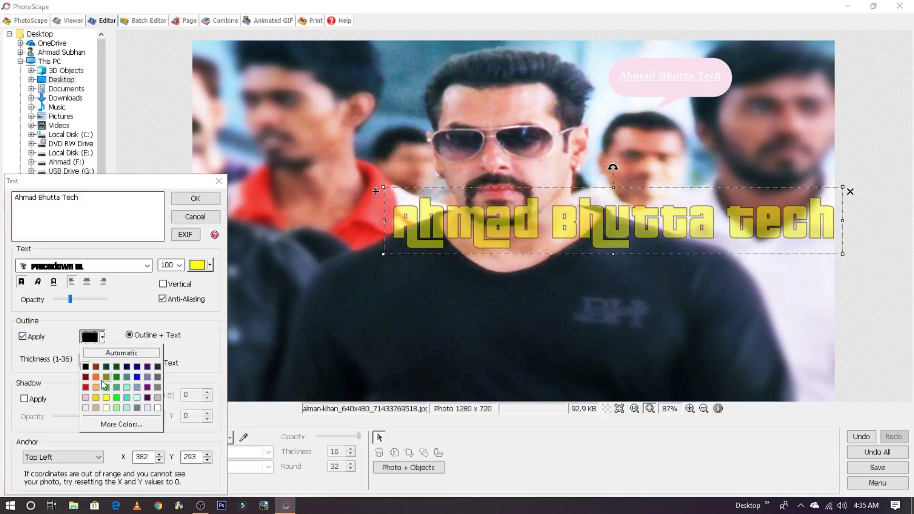
pyautogui.click(105, 366)
pyautogui.click(100, 338)
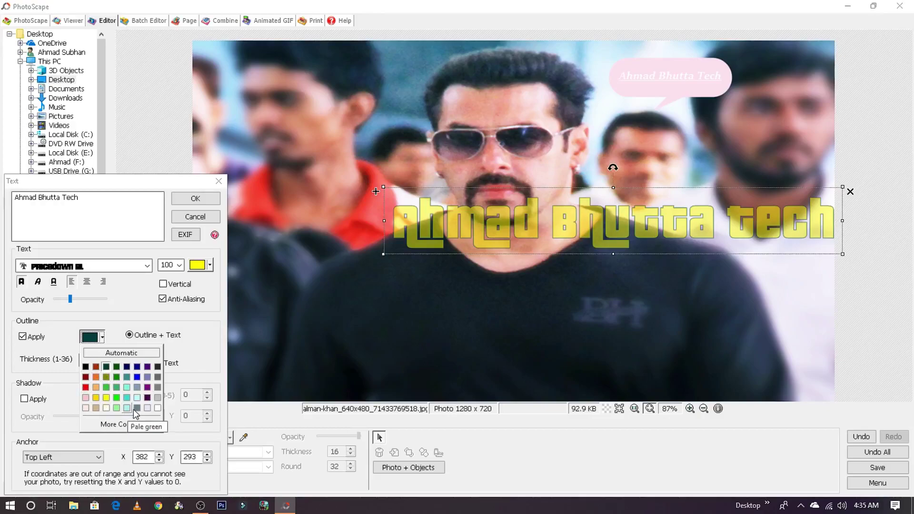
pyautogui.press('Escape')
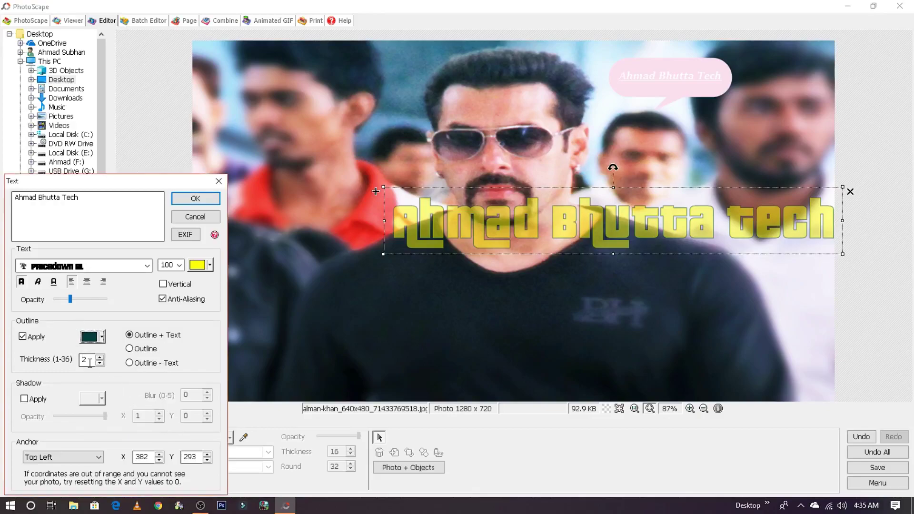
pyautogui.doubleClick(85, 359)
pyautogui.write('89')
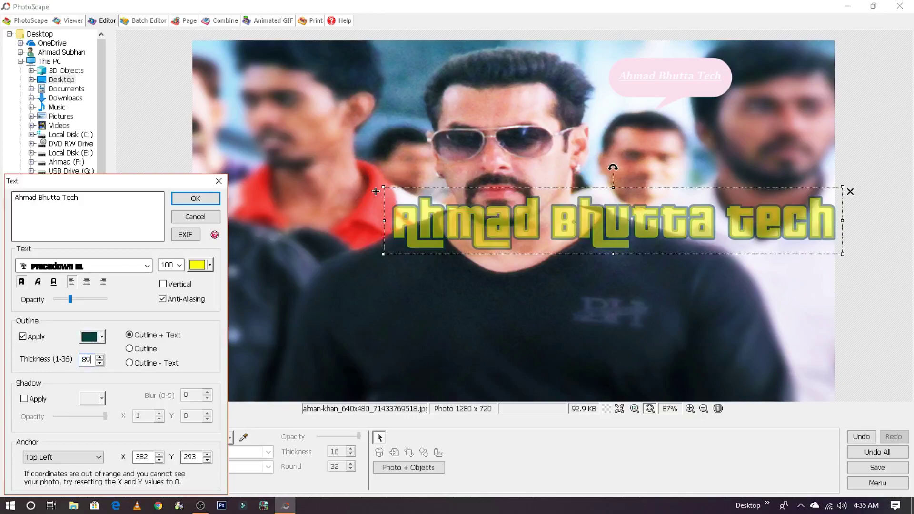
pyautogui.press('BackSpace')
pyautogui.press('BackSpace')
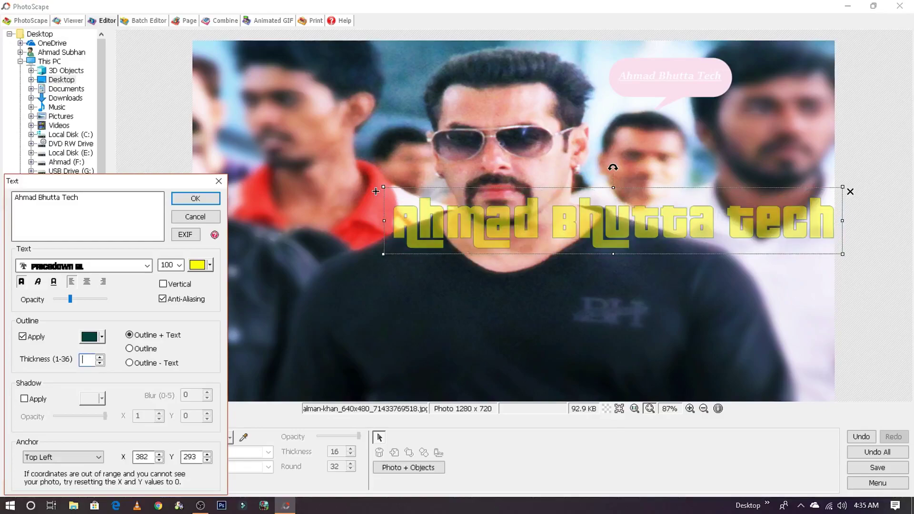
# - Make the caption fully opaque with a black outline of thickness 4
pyautogui.moveTo(70, 298); pyautogui.dragTo(143, 309)
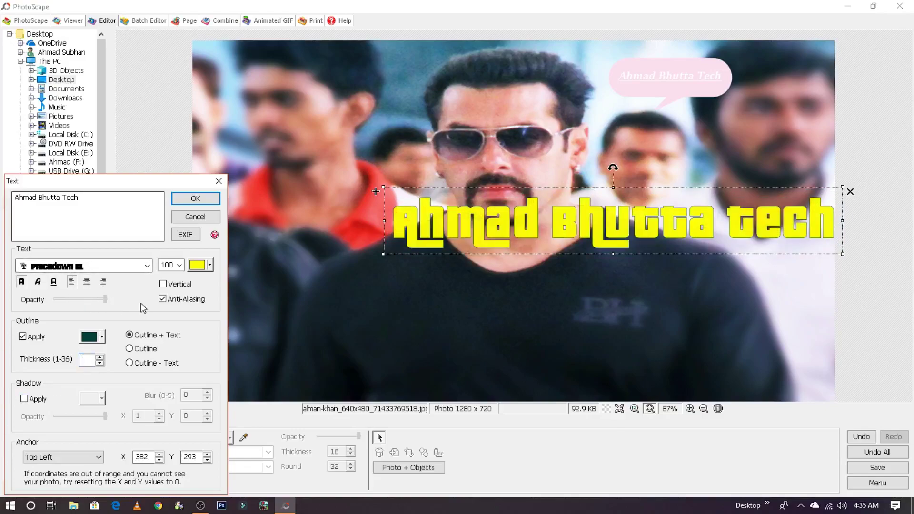
pyautogui.click(95, 337)
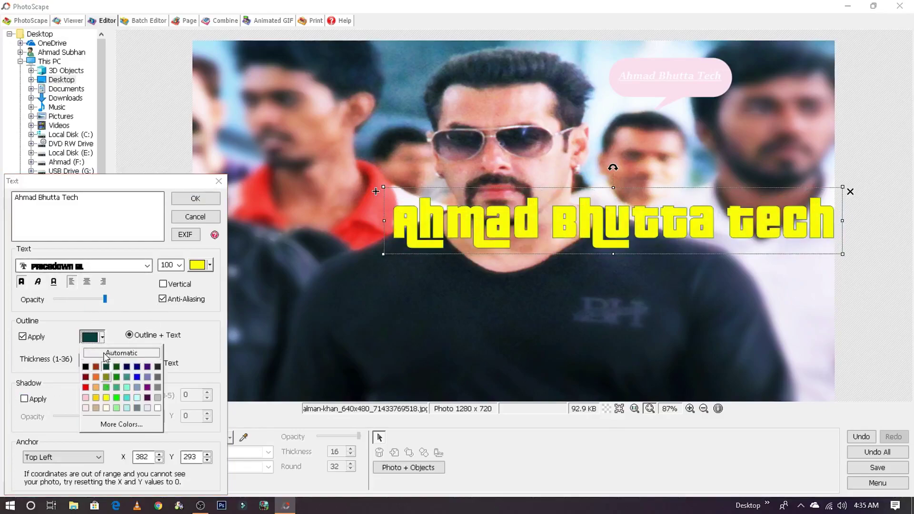
pyautogui.click(106, 354)
pyautogui.write('89')
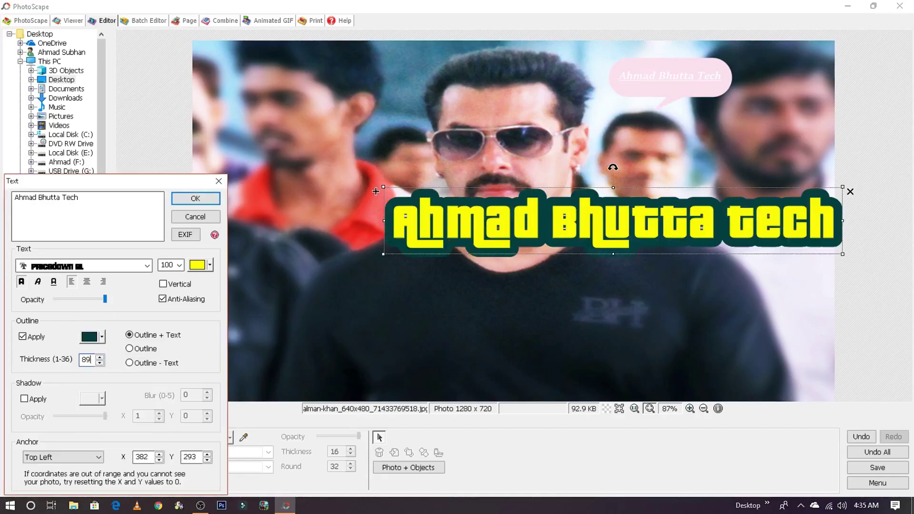
pyautogui.doubleClick(86, 360)
pyautogui.write('4')
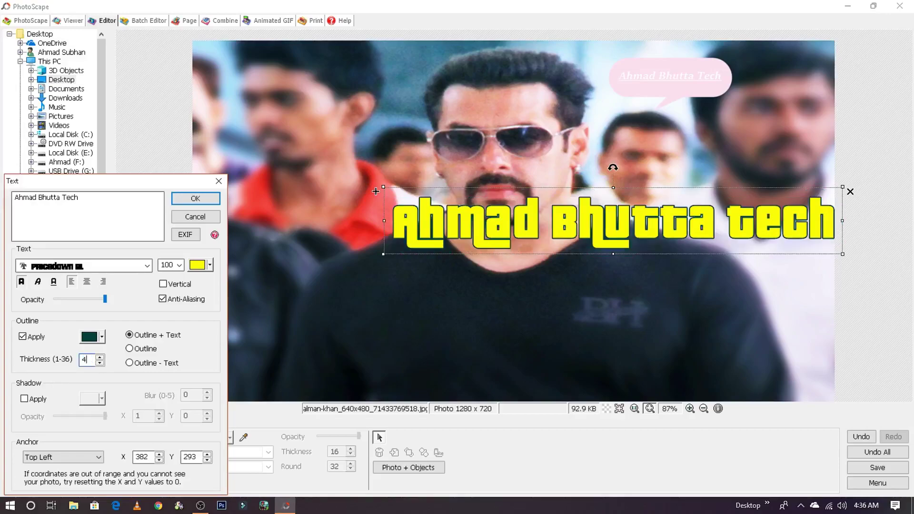
pyautogui.click(102, 337)
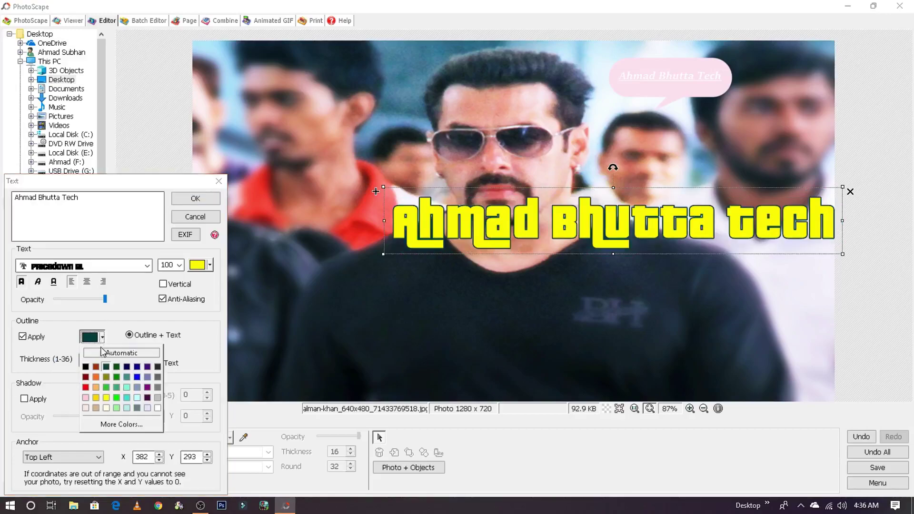
pyautogui.click(86, 366)
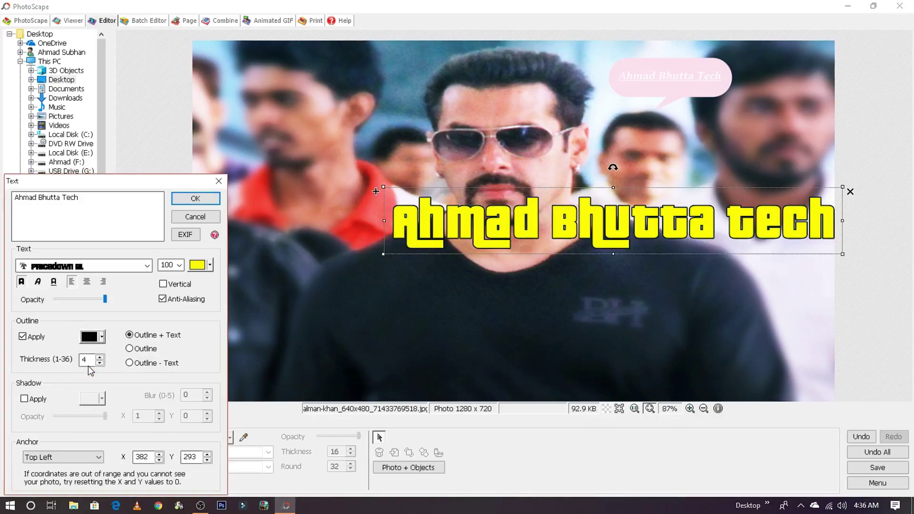
# - Turn on the caption shadow with X and Y offsets of 10
pyautogui.click(25, 397)
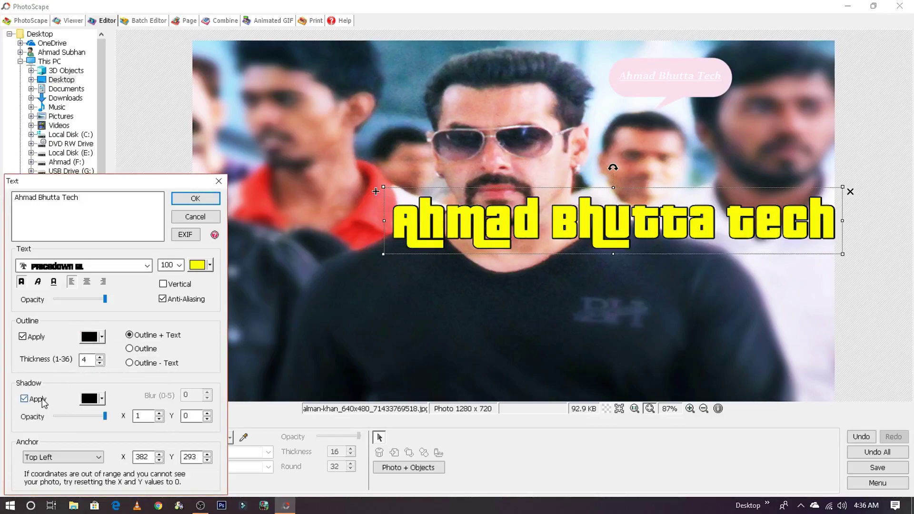
pyautogui.moveTo(90, 416); pyautogui.dragTo(71, 413)
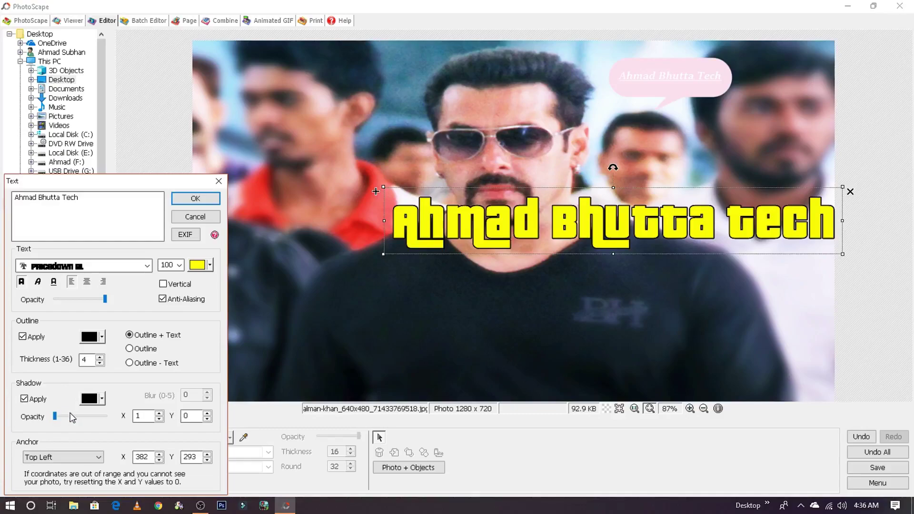
pyautogui.click(102, 402)
pyautogui.click(133, 446)
pyautogui.moveTo(141, 415); pyautogui.dragTo(101, 427)
pyautogui.write('0')
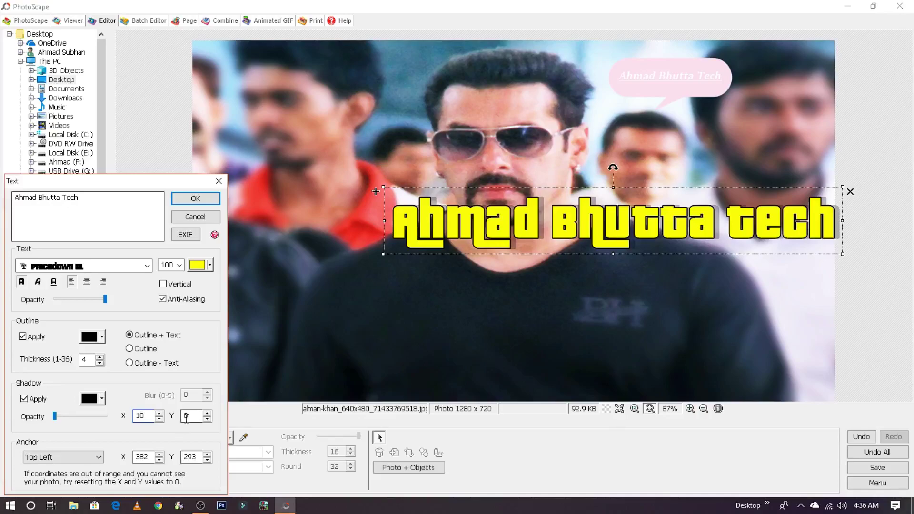
pyautogui.doubleClick(186, 417)
pyautogui.write('10')
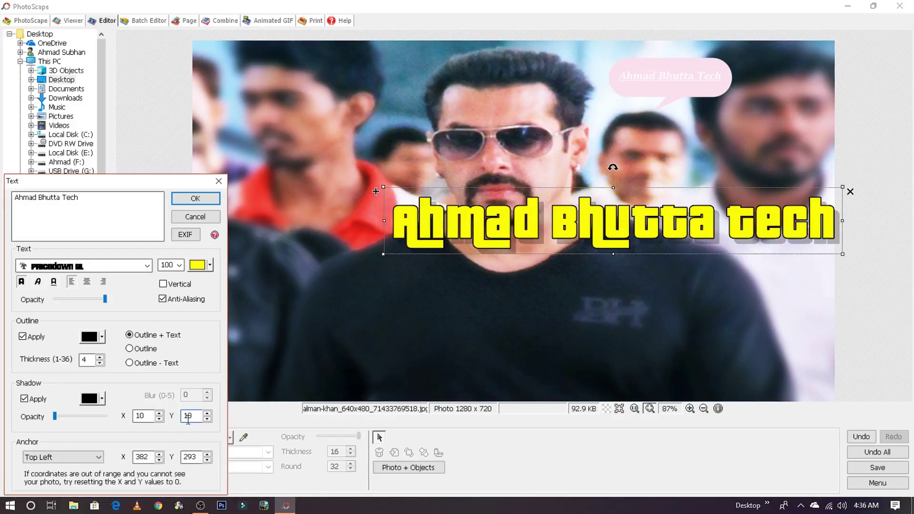
pyautogui.write('-')
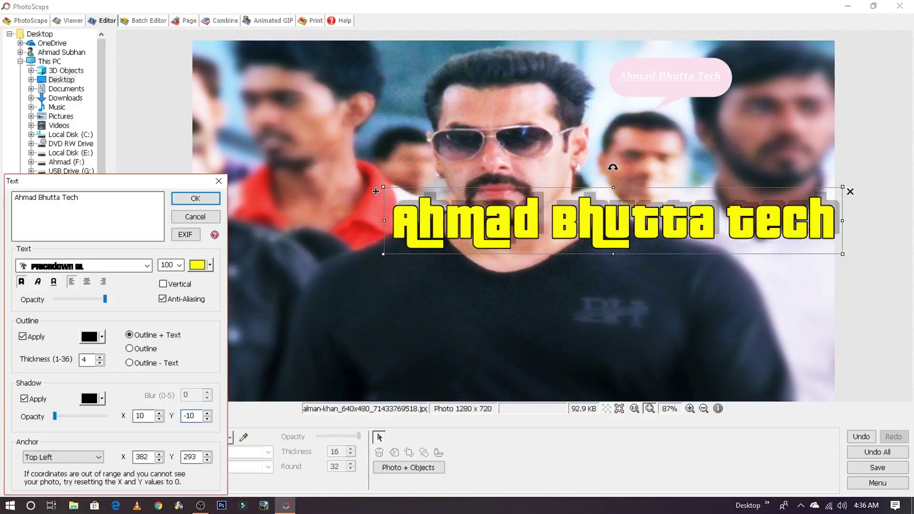
pyautogui.press('BackSpace')
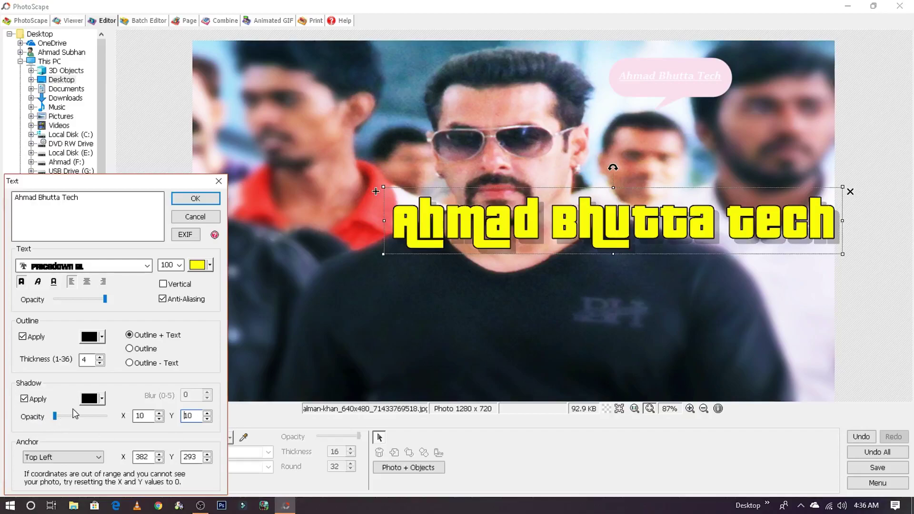
# - Lower the shadow to low opacity, keep the yellow text, and apply the caption
pyautogui.moveTo(74, 413); pyautogui.dragTo(135, 420)
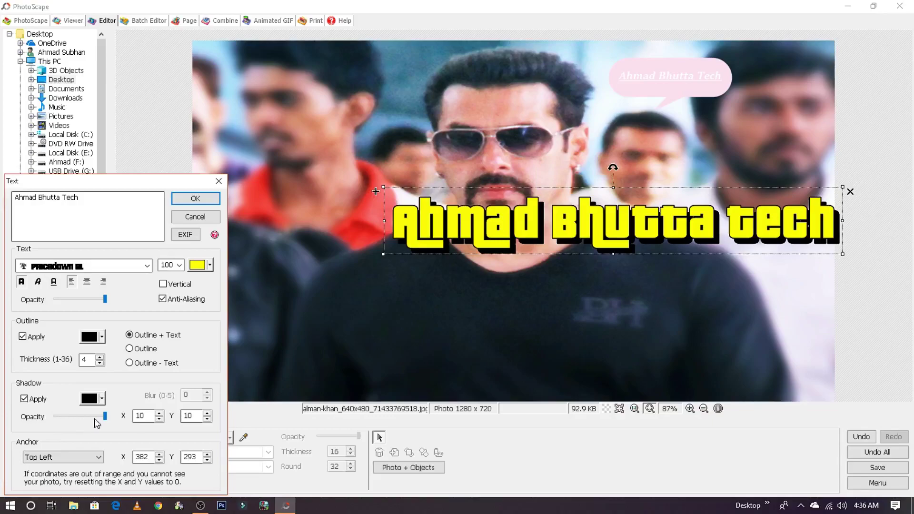
pyautogui.moveTo(106, 416); pyautogui.dragTo(60, 416)
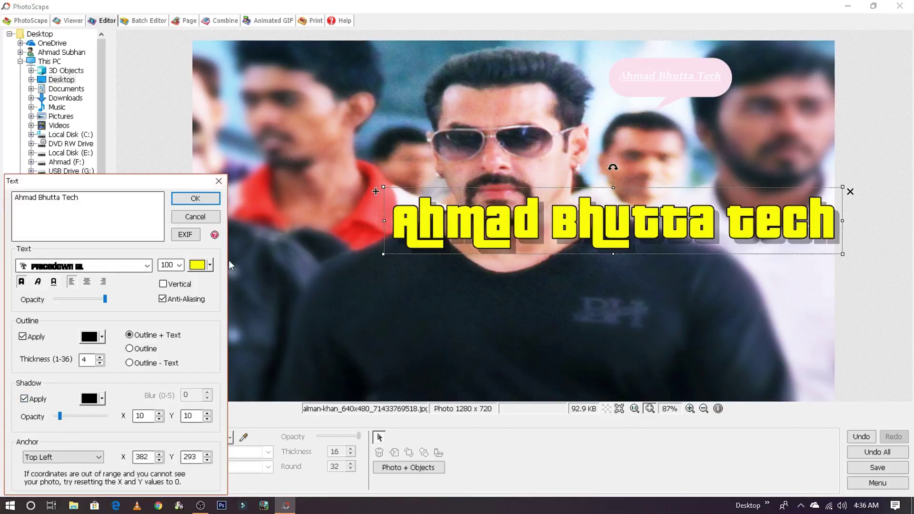
pyautogui.click(209, 264)
pyautogui.click(162, 235)
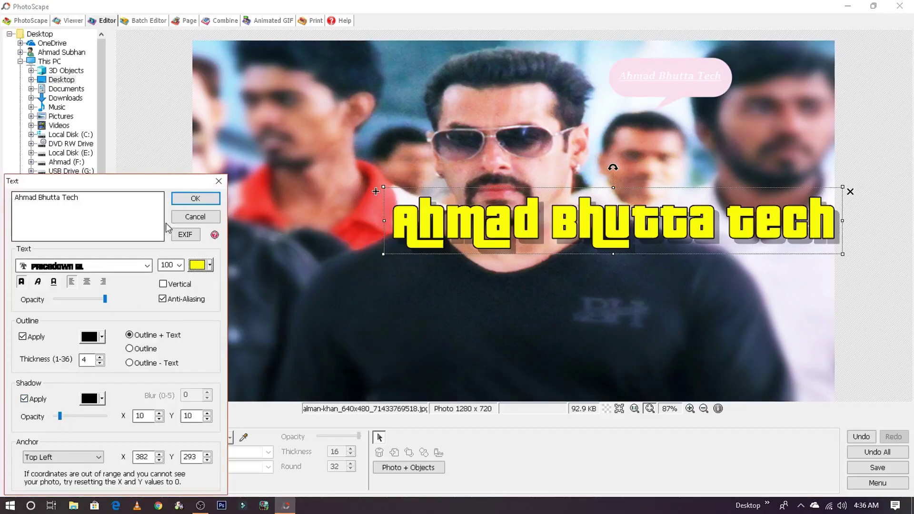
pyautogui.click(209, 201)
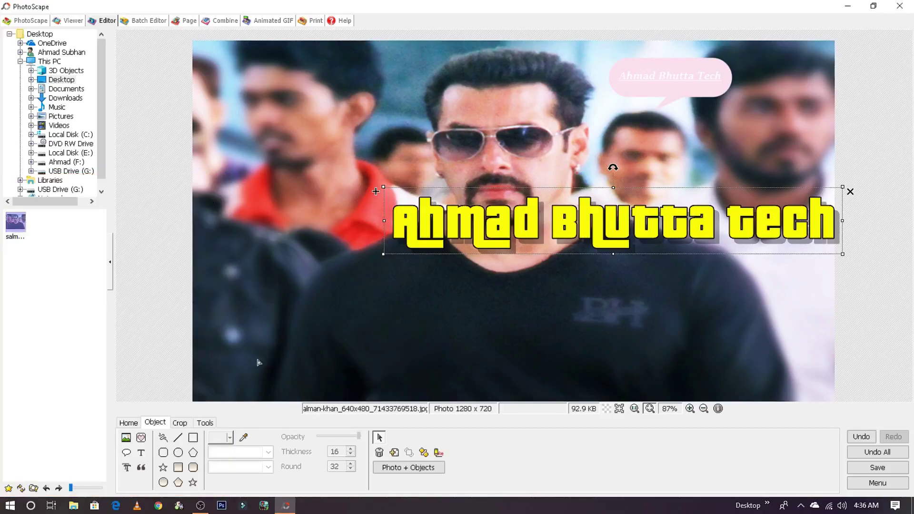
# - Create a Tahoma rich-text sample with olive and orange letters and place it on the photo
pyautogui.click(131, 467)
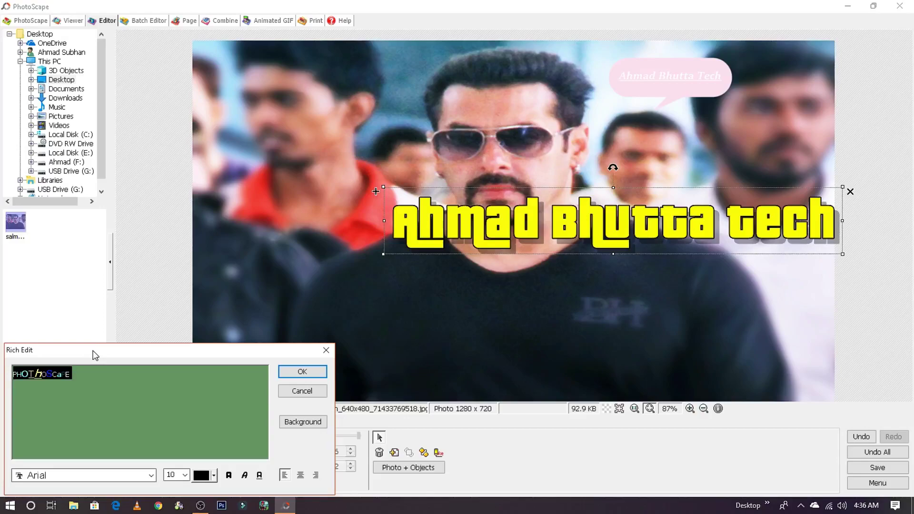
pyautogui.moveTo(95, 354)
pyautogui.mouseDown()
pyautogui.moveTo(166, 235)
pyautogui.moveTo(130, 259)
pyautogui.mouseUp()
pyautogui.click(143, 265)
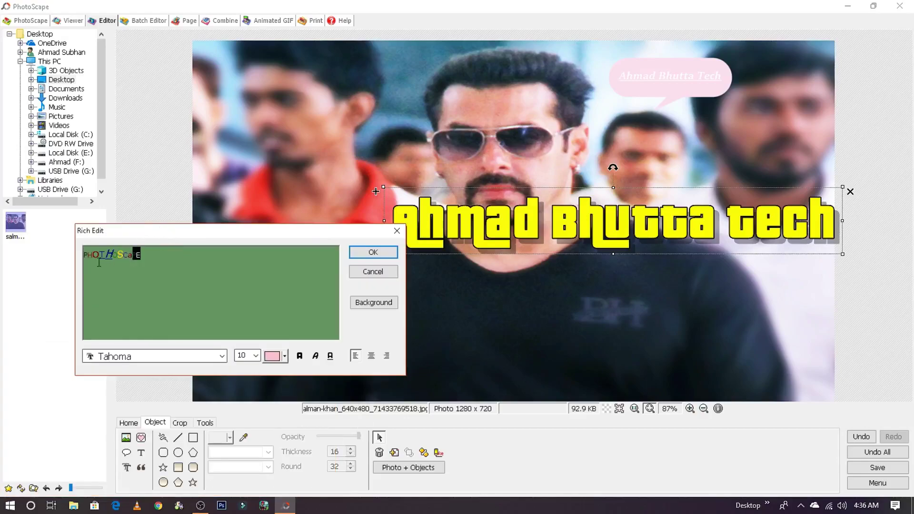
pyautogui.click(113, 260)
pyautogui.click(161, 274)
pyautogui.click(284, 356)
pyautogui.click(290, 396)
pyautogui.click(277, 357)
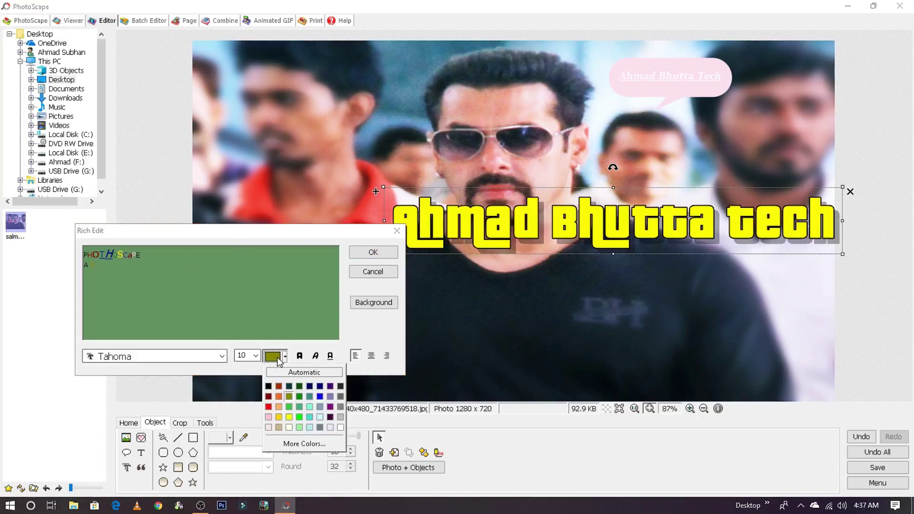
pyautogui.click(285, 376)
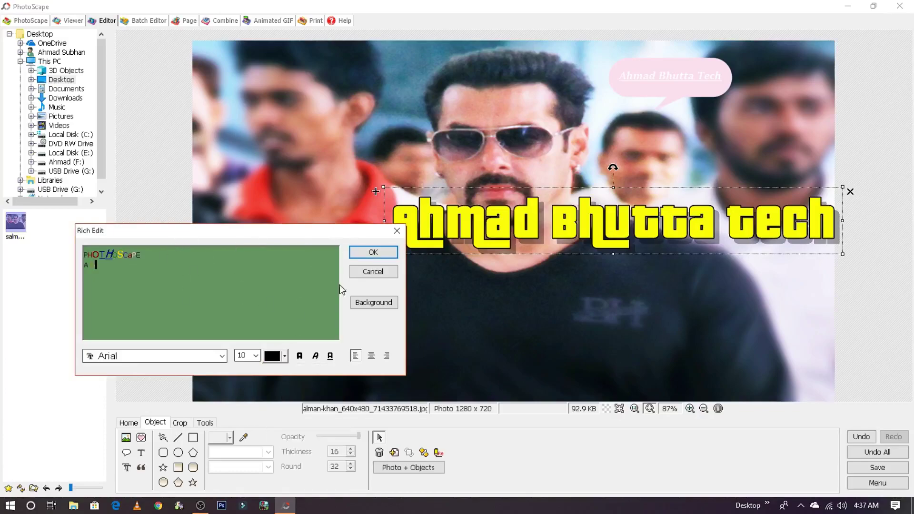
pyautogui.click(388, 253)
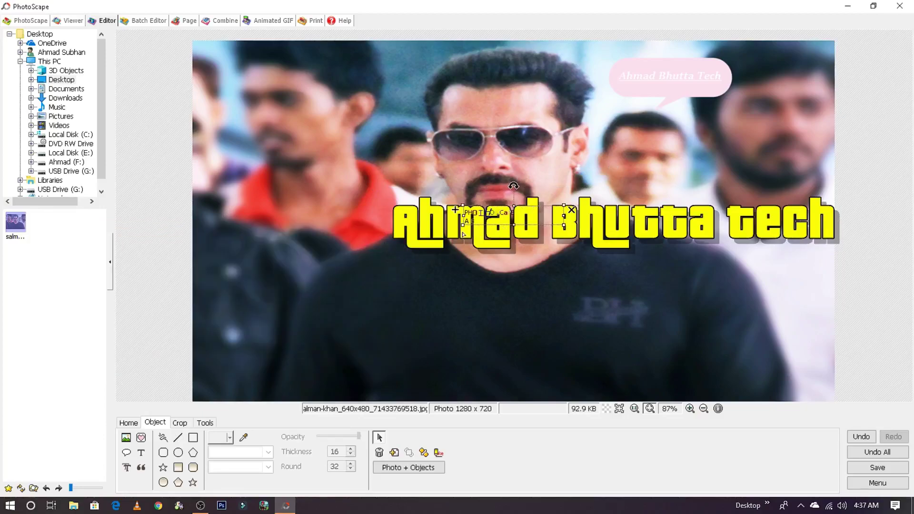
# - Drag the small rich-text object near the pink balloon, then delete it
pyautogui.moveTo(464, 223)
pyautogui.mouseDown()
pyautogui.moveTo(389, 117)
pyautogui.moveTo(114, 95)
pyautogui.moveTo(868, 43)
pyautogui.mouseUp()
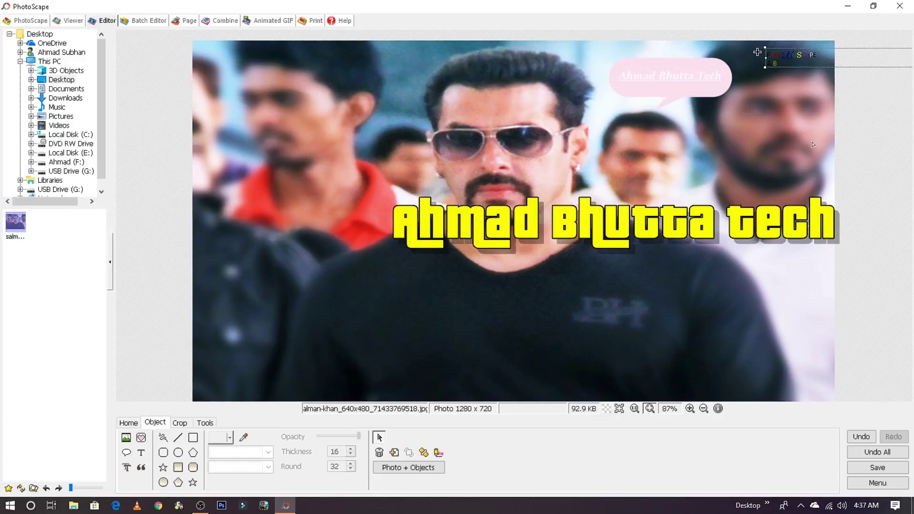
pyautogui.moveTo(868, 43)
pyautogui.mouseDown()
pyautogui.moveTo(536, 89)
pyautogui.moveTo(439, 91)
pyautogui.mouseUp()
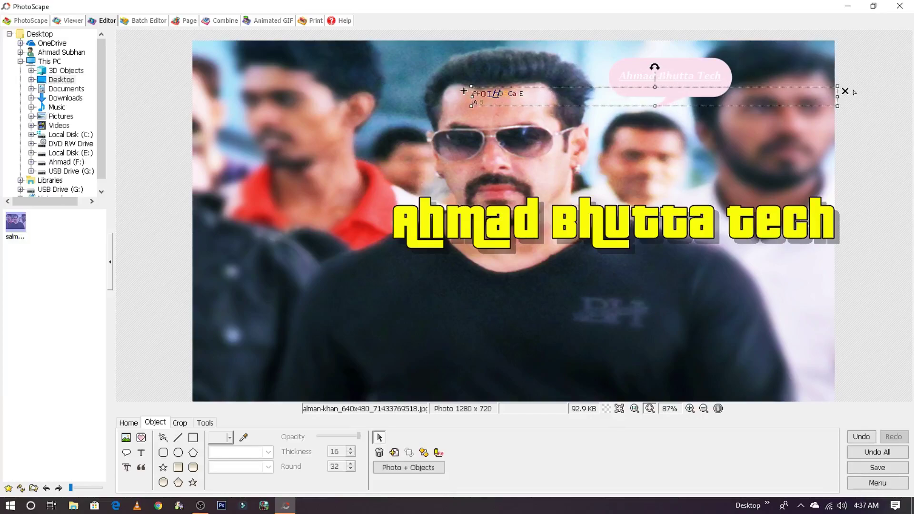
pyautogui.press('Delete')
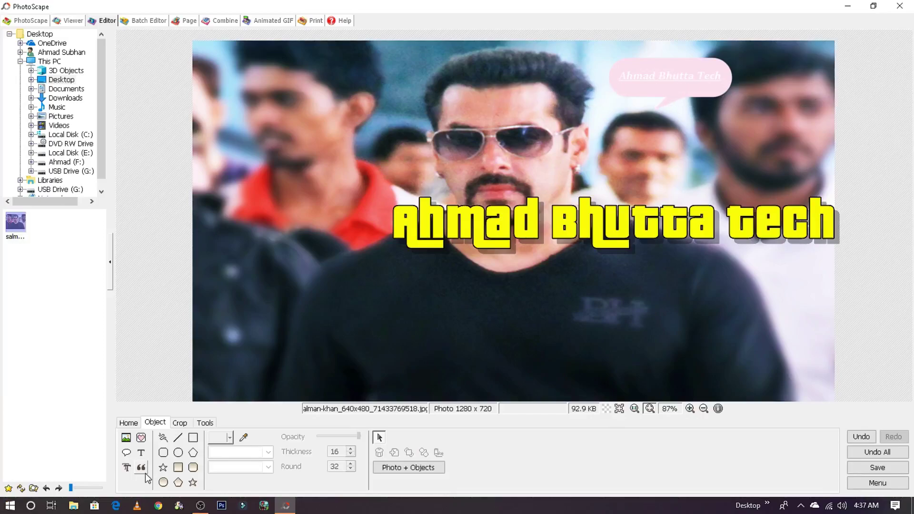
# - Move the yellow caption onto the chest and try crescent, bomb, skull and face symbols
pyautogui.moveTo(447, 259)
pyautogui.mouseDown()
pyautogui.moveTo(328, 328)
pyautogui.moveTo(280, 312)
pyautogui.mouseUp()
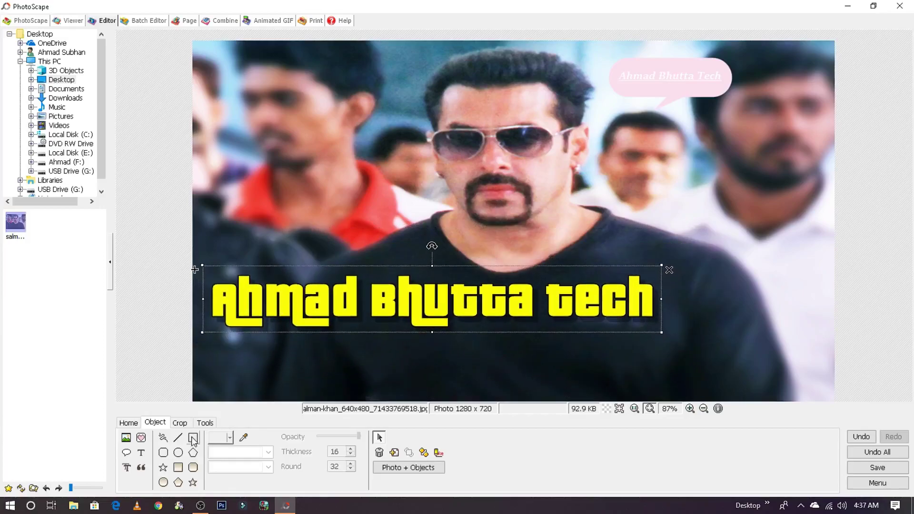
pyautogui.click(141, 469)
pyautogui.scroll(2, 217, 292)
pyautogui.scroll(3, 216, 291)
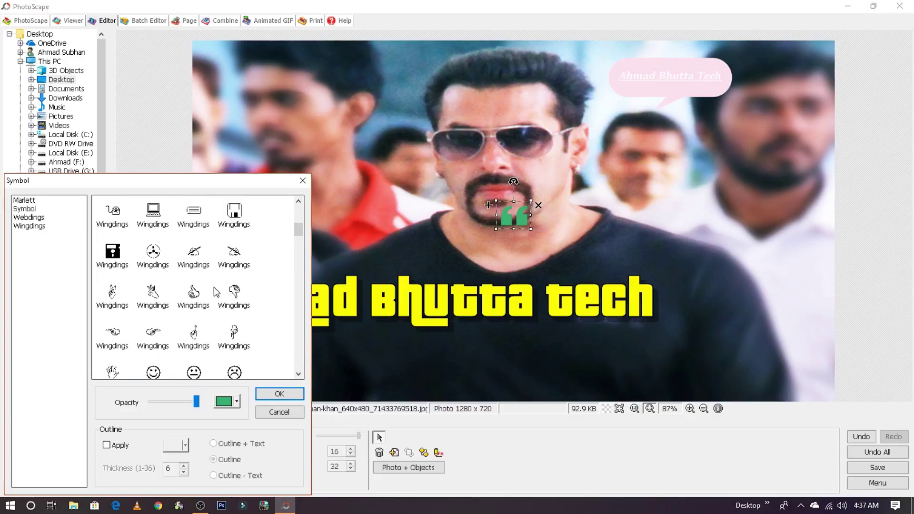
pyautogui.scroll(-7, 216, 291)
pyautogui.click(151, 239)
pyautogui.scroll(2, 209, 259)
pyautogui.scroll(1, 205, 273)
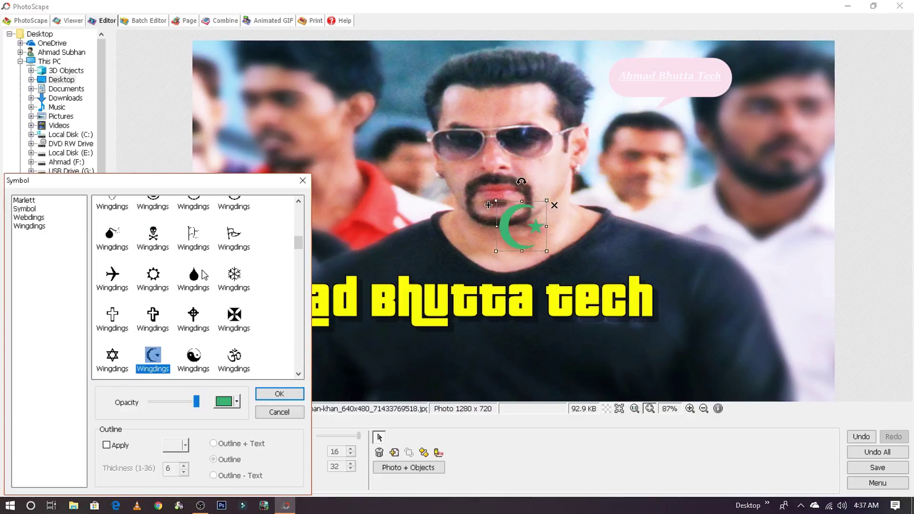
pyautogui.click(113, 240)
pyautogui.click(156, 244)
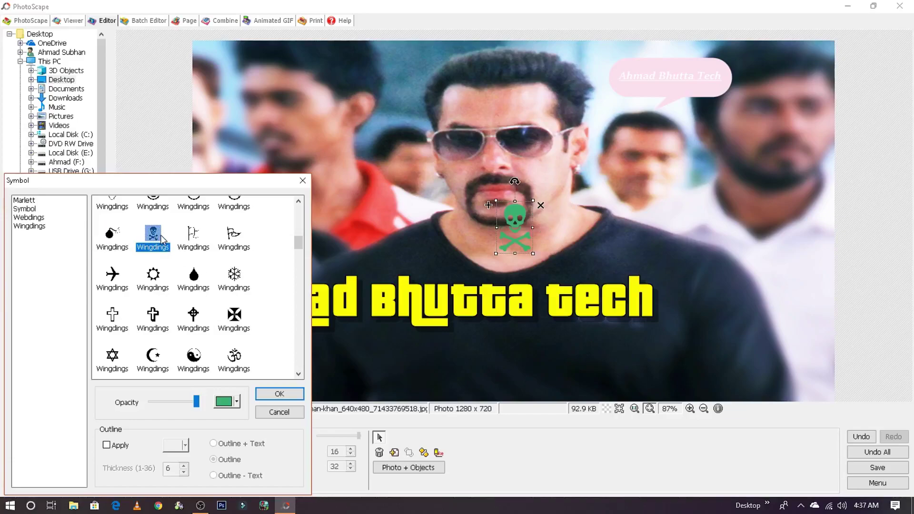
pyautogui.scroll(1, 176, 251)
pyautogui.click(206, 318)
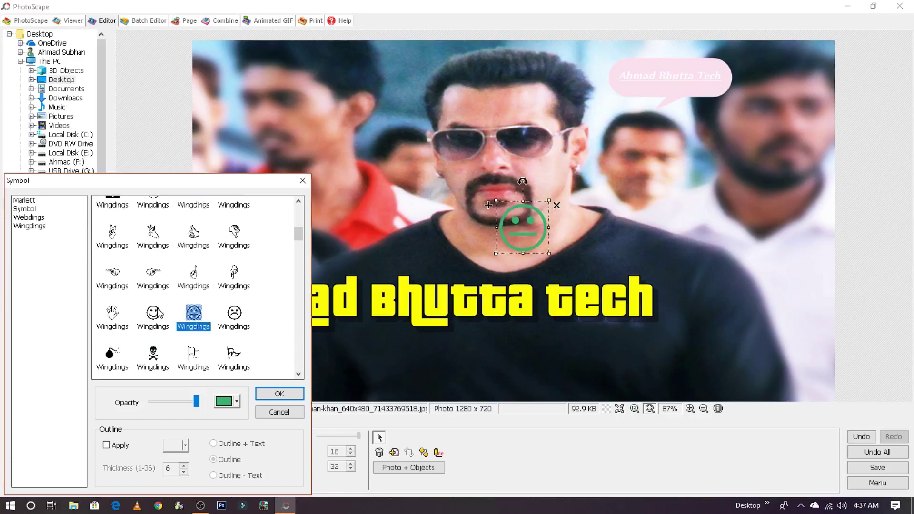
pyautogui.click(157, 314)
# - Add a black Wingdings telephone symbol below the man's chin
pyautogui.scroll(1, 212, 300)
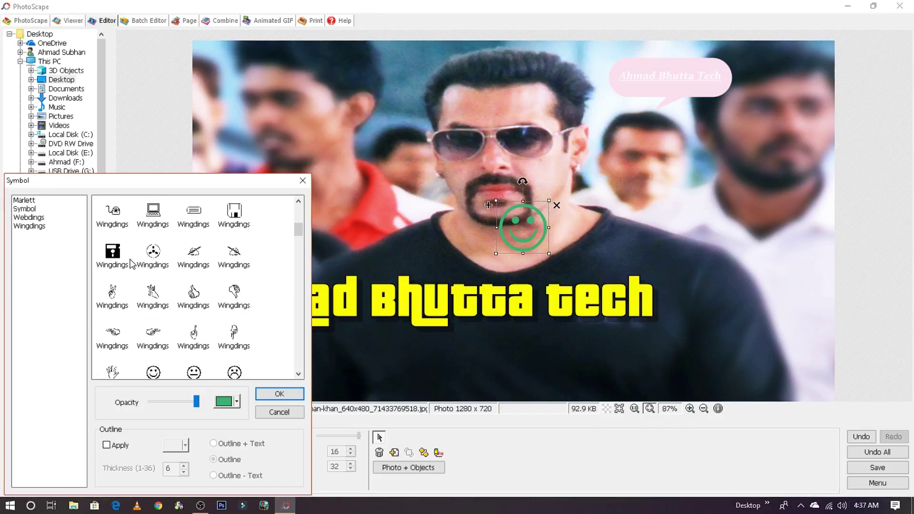
pyautogui.click(124, 258)
pyautogui.scroll(1, 222, 270)
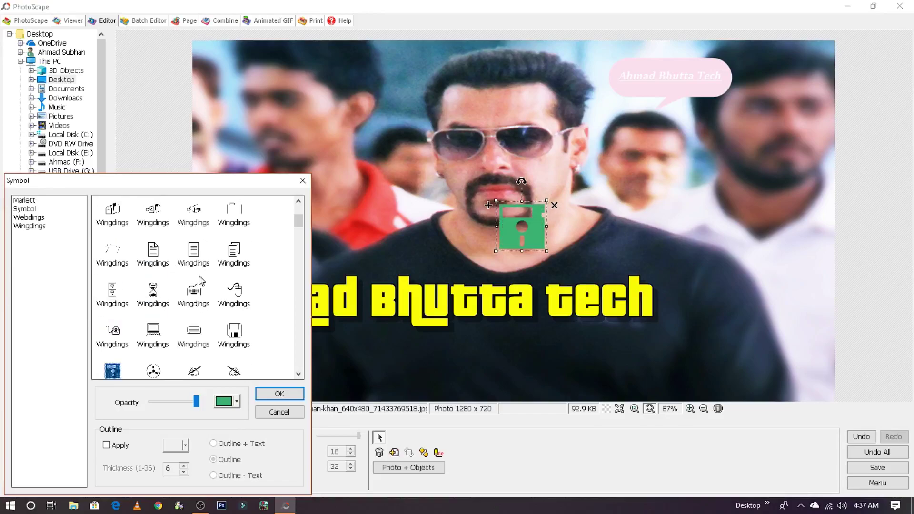
pyautogui.scroll(1, 202, 281)
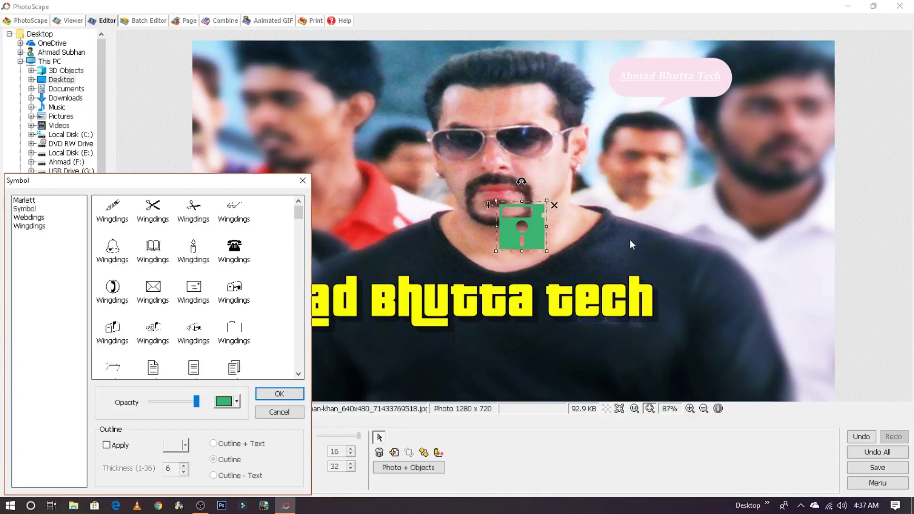
pyautogui.click(124, 307)
pyautogui.click(222, 407)
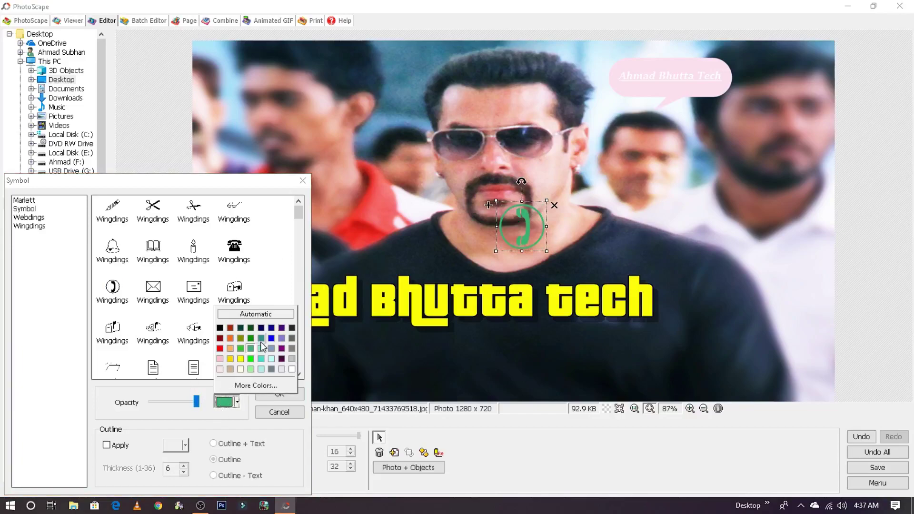
pyautogui.click(228, 330)
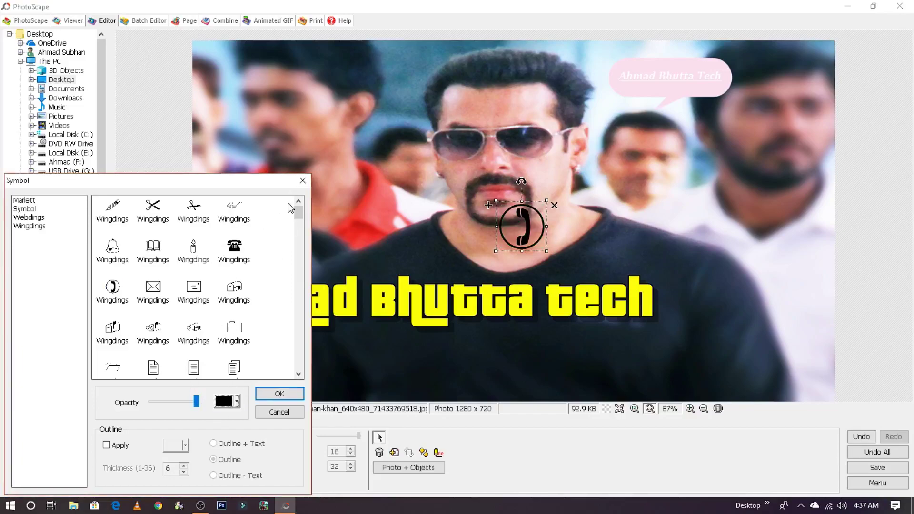
pyautogui.click(234, 245)
pyautogui.click(279, 394)
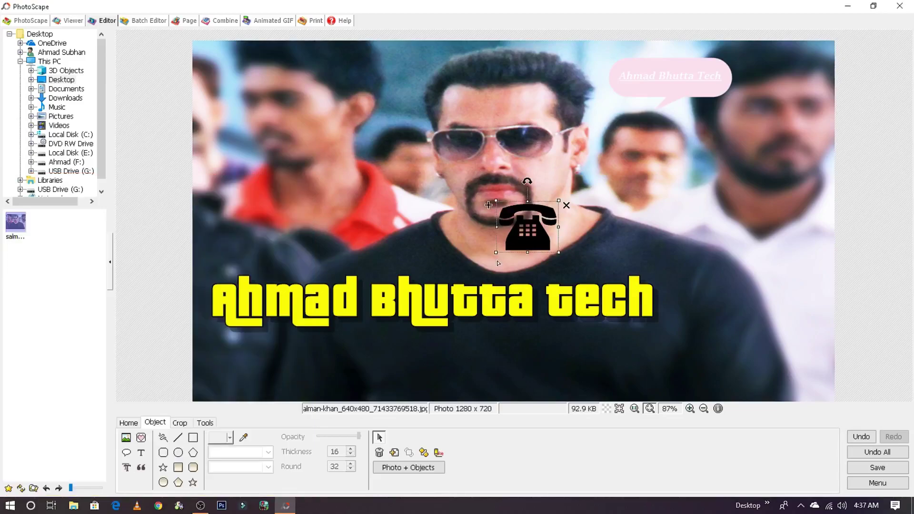
# - Move and enlarge the telephone symbol, then delete it from the portrait
pyautogui.moveTo(497, 251); pyautogui.dragTo(369, 357)
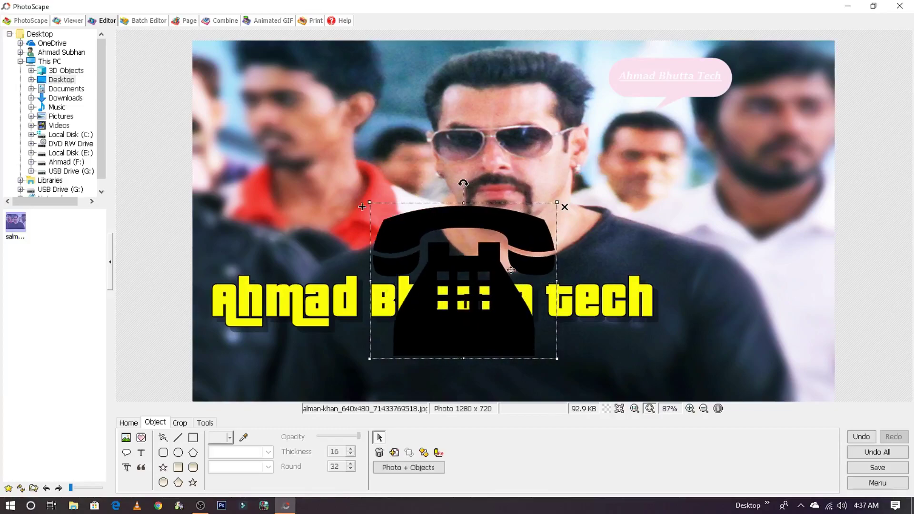
pyautogui.moveTo(462, 297)
pyautogui.mouseDown()
pyautogui.moveTo(724, 215)
pyautogui.moveTo(320, 175)
pyautogui.mouseUp()
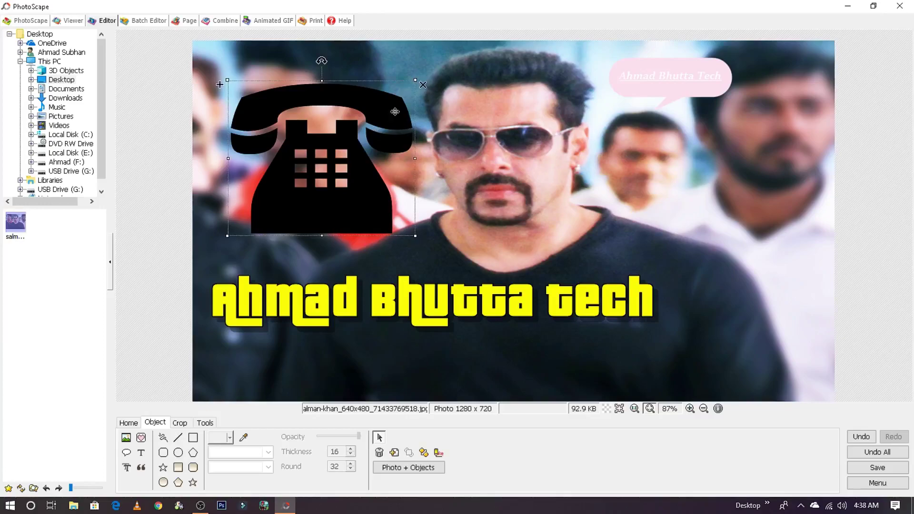
pyautogui.click(423, 86)
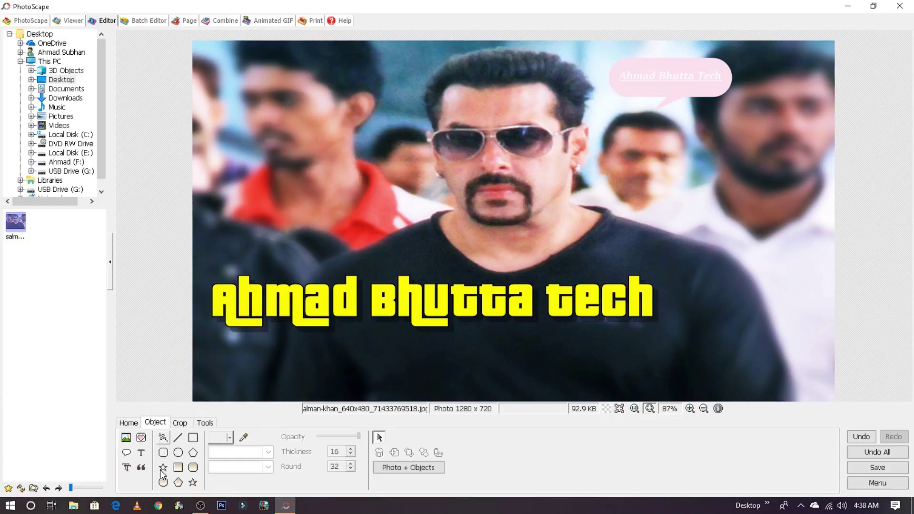
pyautogui.click(200, 505)
pyautogui.click(177, 506)
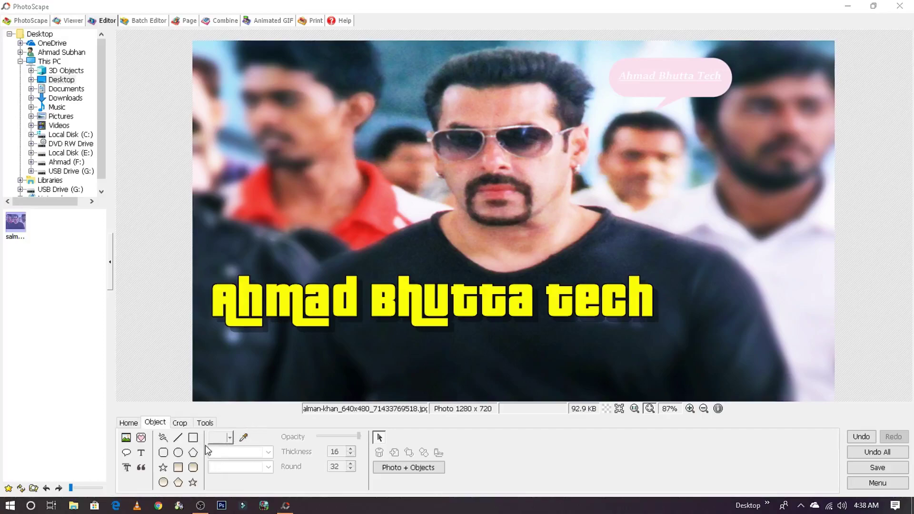
pyautogui.click(164, 438)
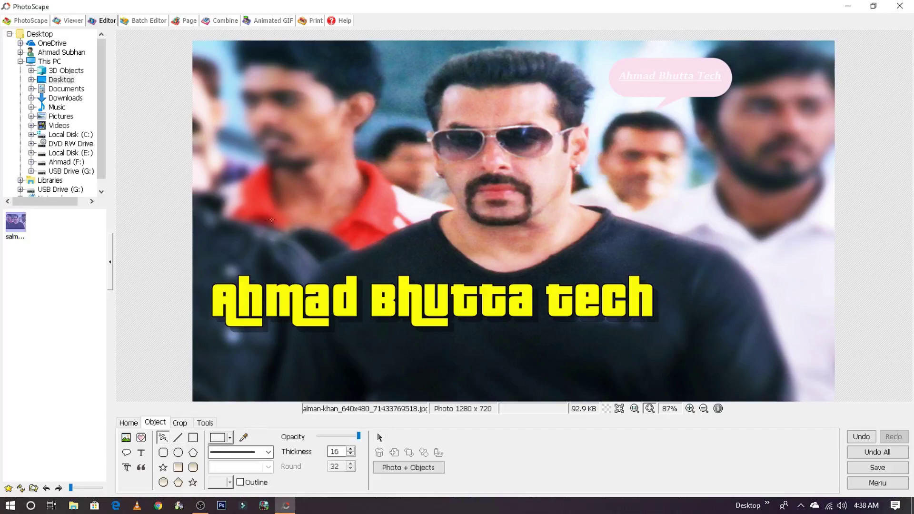
pyautogui.moveTo(264, 222)
pyautogui.mouseDown()
pyautogui.moveTo(672, 103)
pyautogui.moveTo(769, 51)
pyautogui.mouseUp()
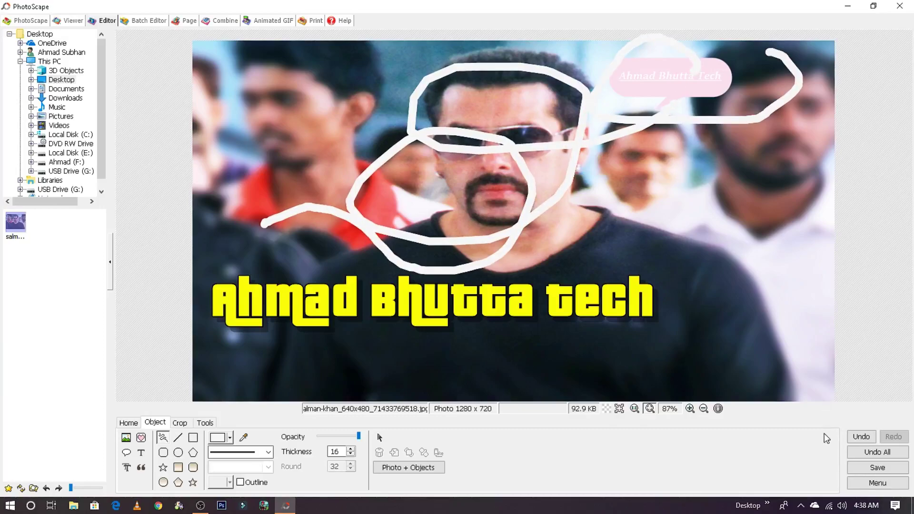
pyautogui.click(861, 437)
pyautogui.click(893, 436)
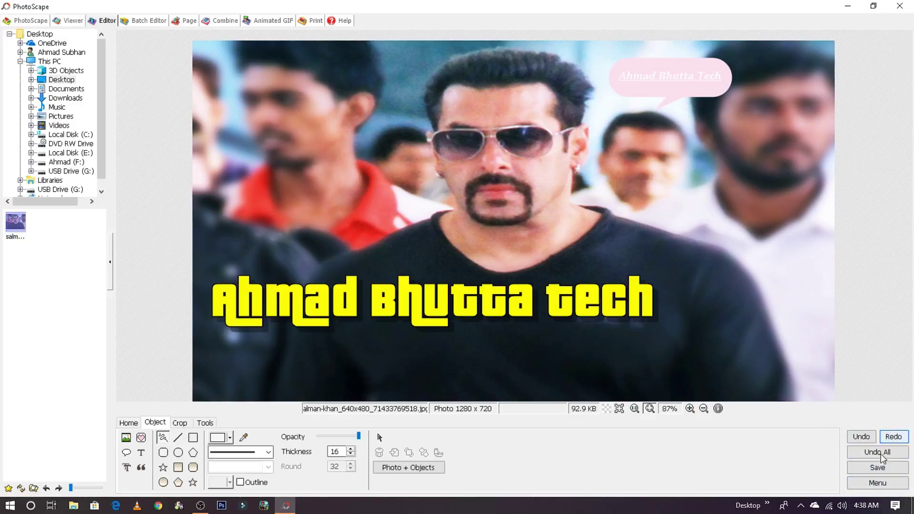
# - Sketch a white freehand loop across the face, then undo it
pyautogui.click(887, 489)
pyautogui.click(599, 467)
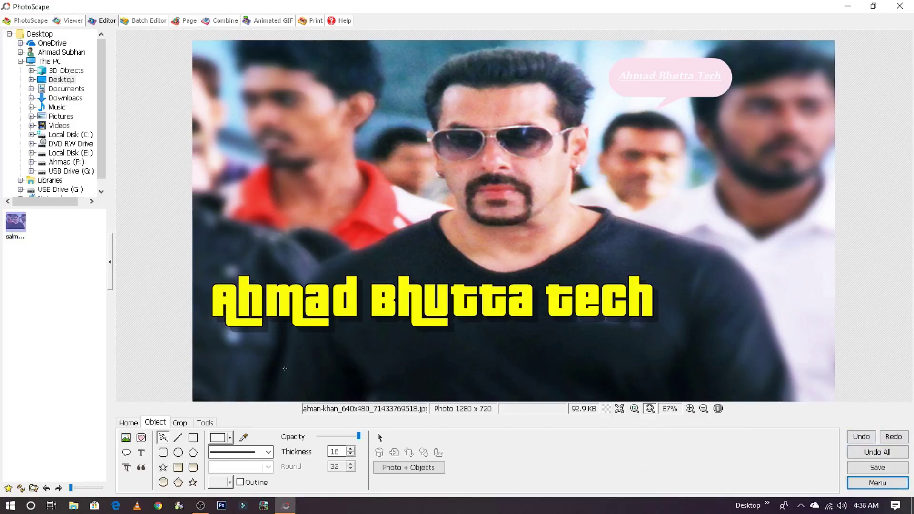
pyautogui.moveTo(290, 273); pyautogui.dragTo(529, 187)
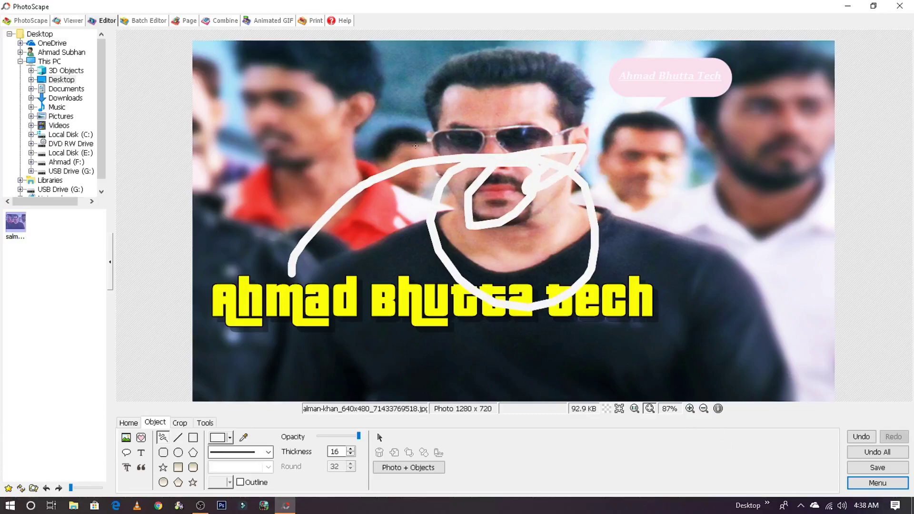
pyautogui.click(860, 440)
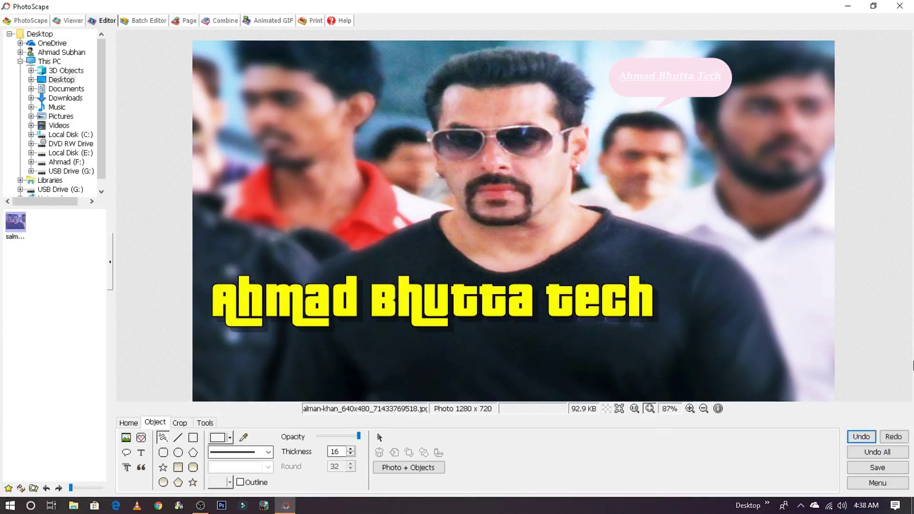
# - Revert to the original photo, then redo edits to restore the bubble and yellow text
pyautogui.click(877, 453)
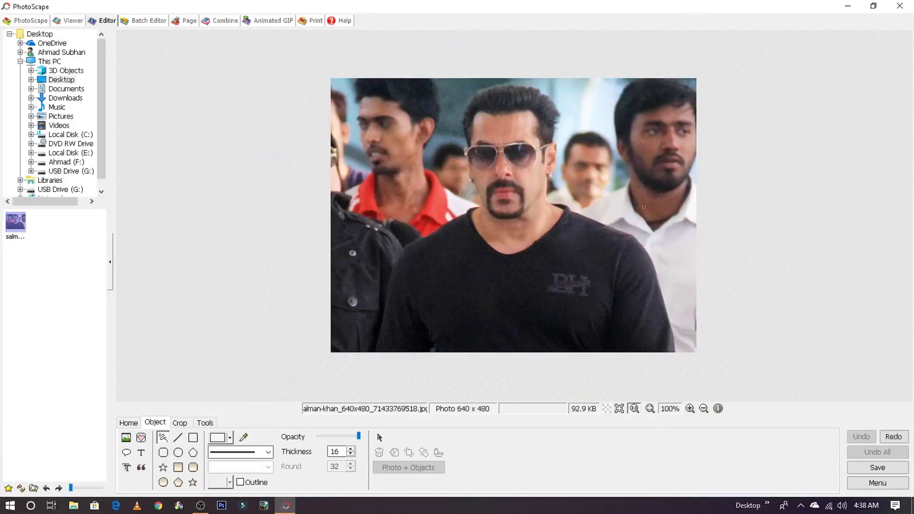
pyautogui.click(884, 438)
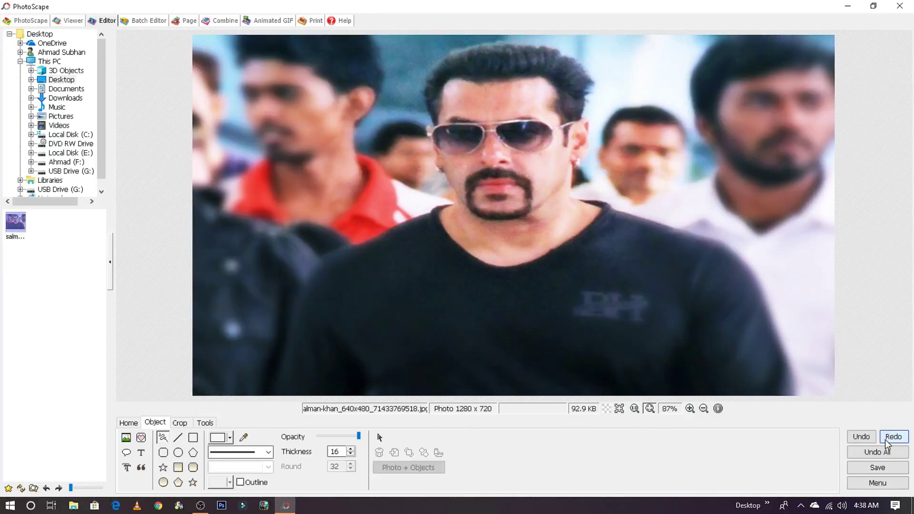
pyautogui.click(884, 438)
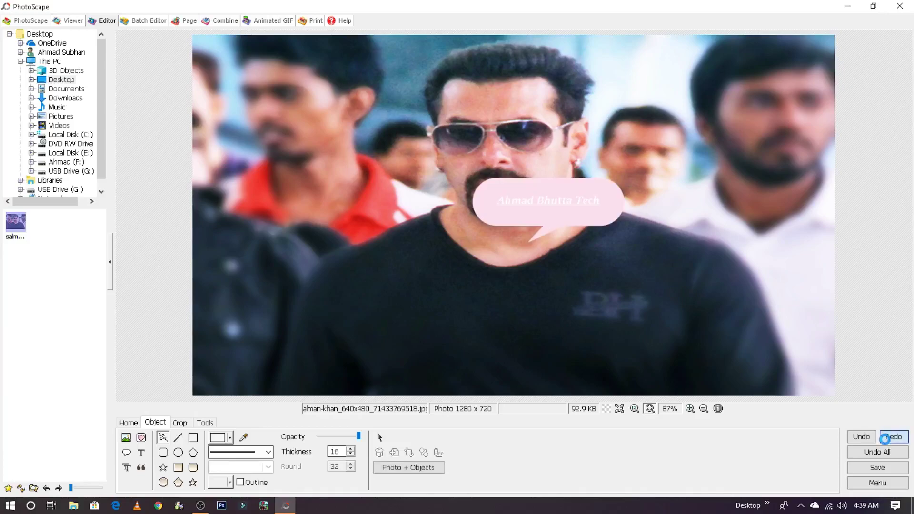
pyautogui.click(885, 438)
pyautogui.click(884, 439)
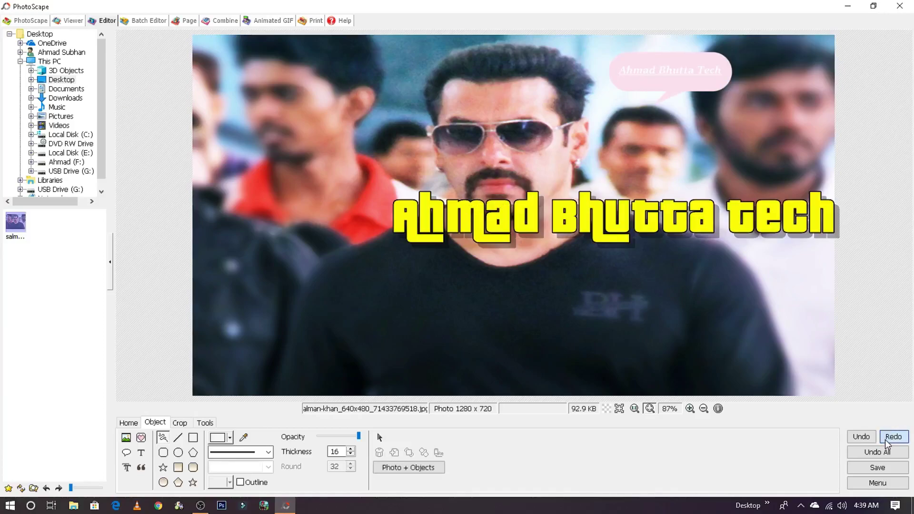
pyautogui.click(884, 439)
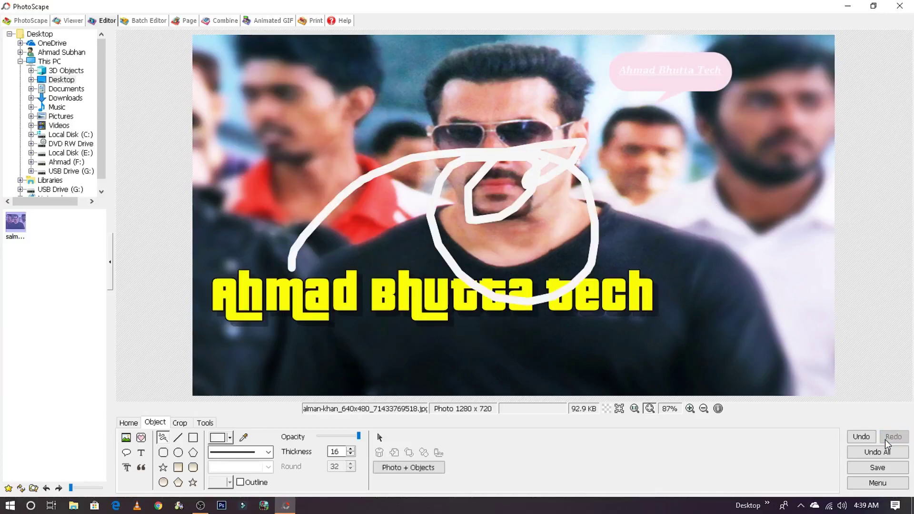
pyautogui.click(861, 436)
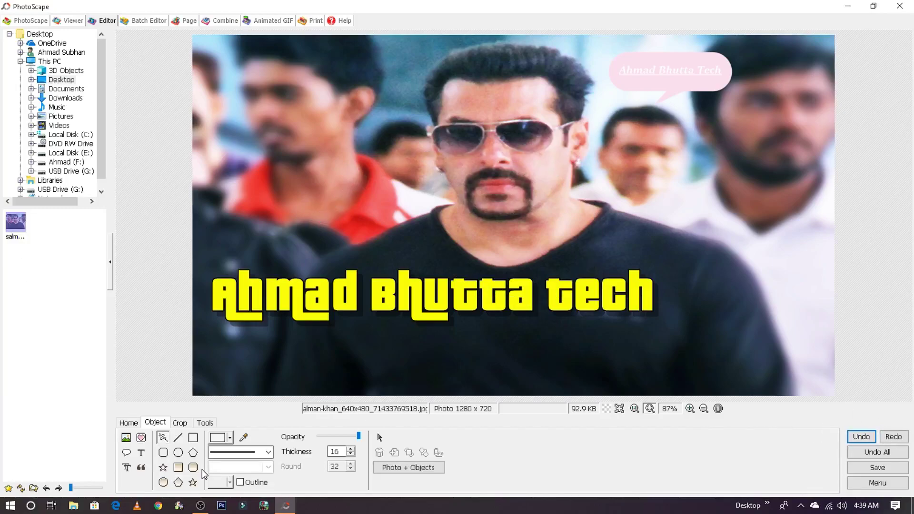
# - Draw a white arrow, undo it, then draw a plain white line below the chin
pyautogui.click(178, 437)
pyautogui.moveTo(281, 224); pyautogui.dragTo(659, 215)
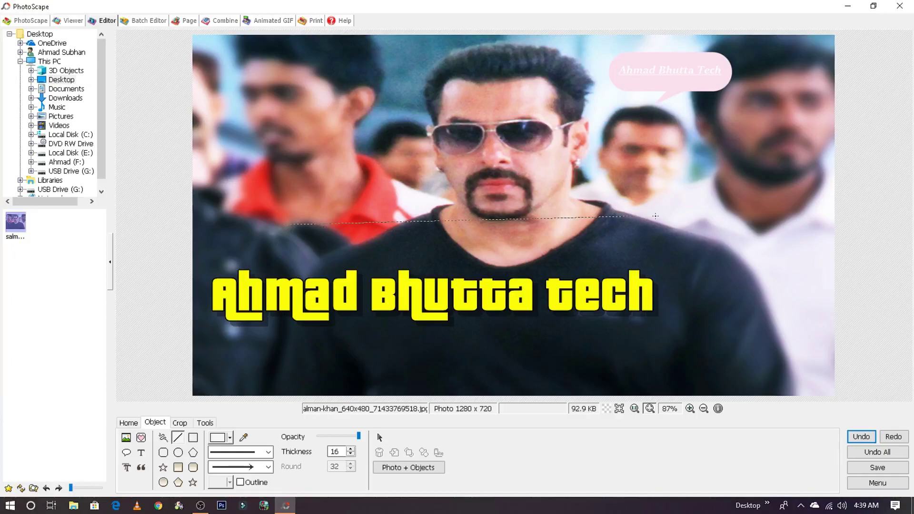
pyautogui.click(854, 437)
pyautogui.click(268, 466)
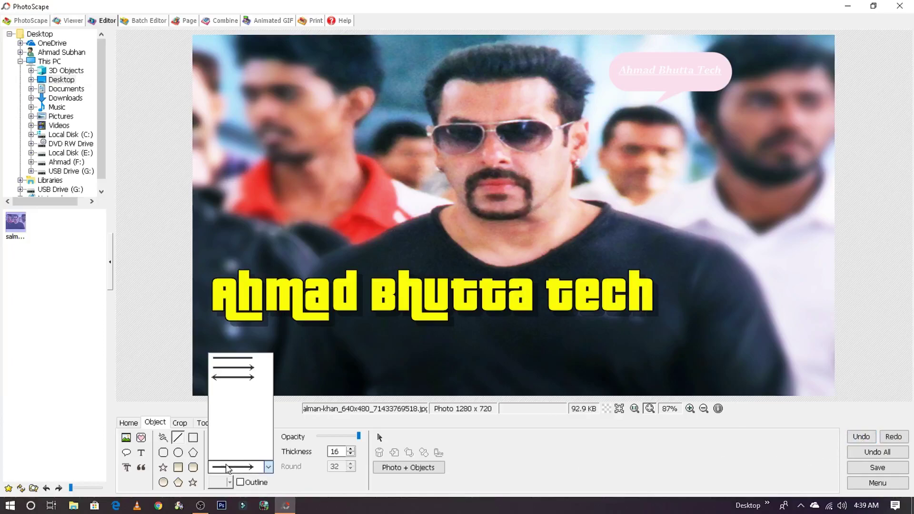
pyautogui.click(245, 359)
pyautogui.moveTo(334, 227); pyautogui.dragTo(651, 214)
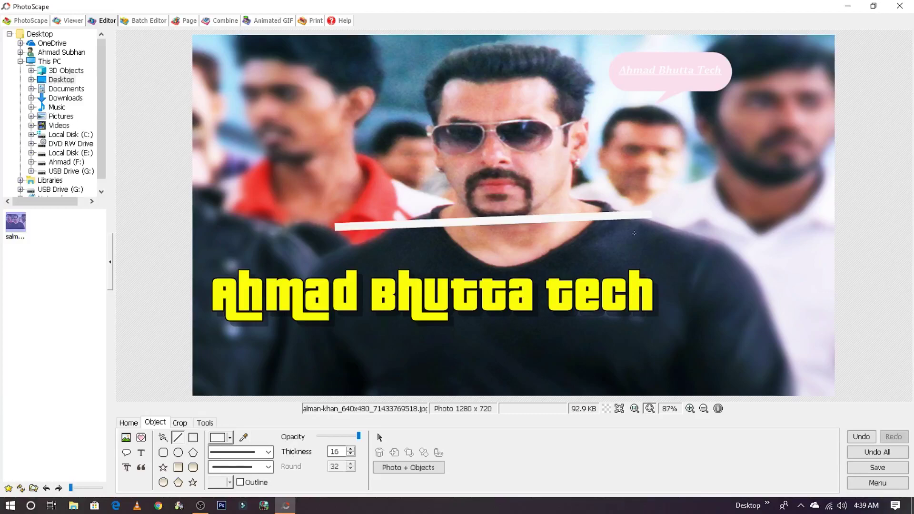
# - Draw a thick black diagonal line, then undo the black and white lines
pyautogui.click(219, 441)
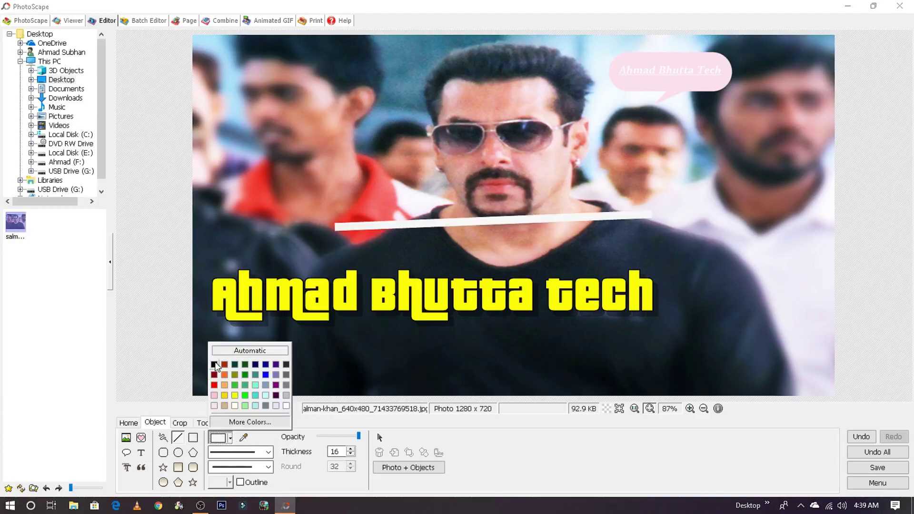
pyautogui.click(218, 367)
pyautogui.moveTo(559, 244); pyautogui.dragTo(783, 114)
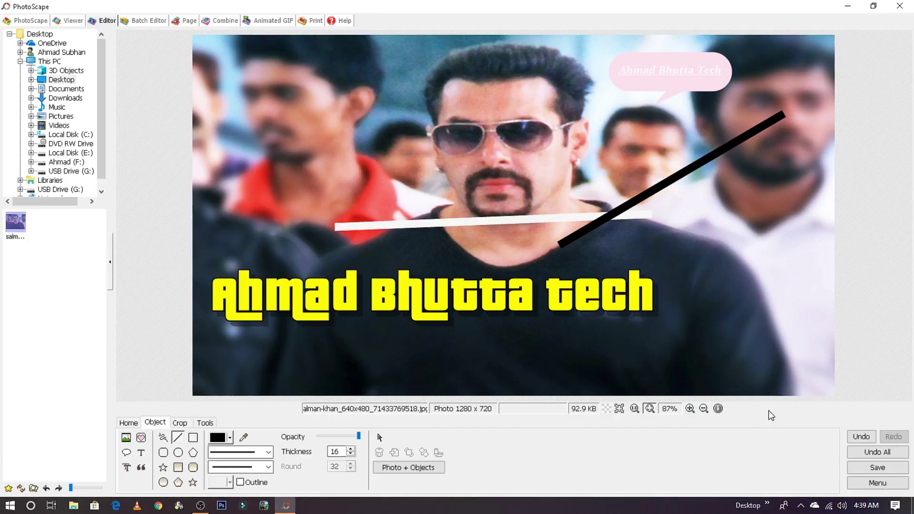
pyautogui.click(856, 438)
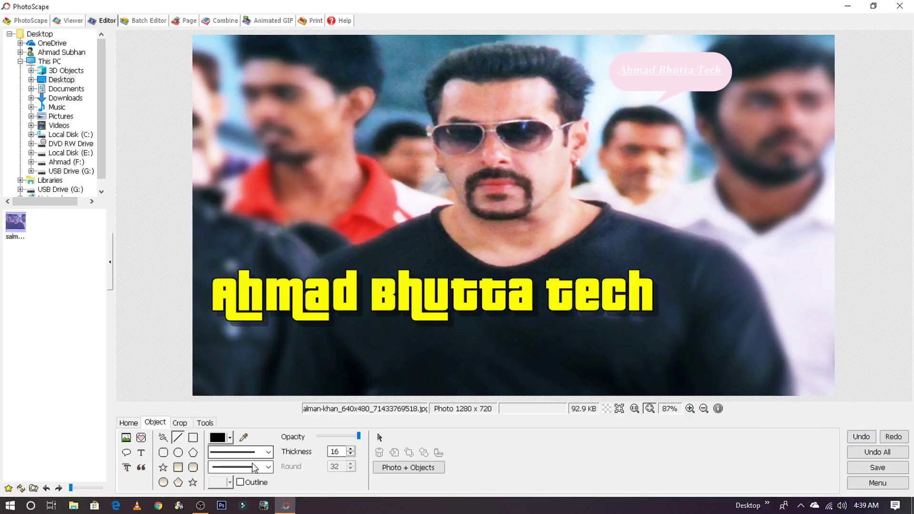
# - Try outlined black lines with a grey outline, then undo both
pyautogui.click(241, 482)
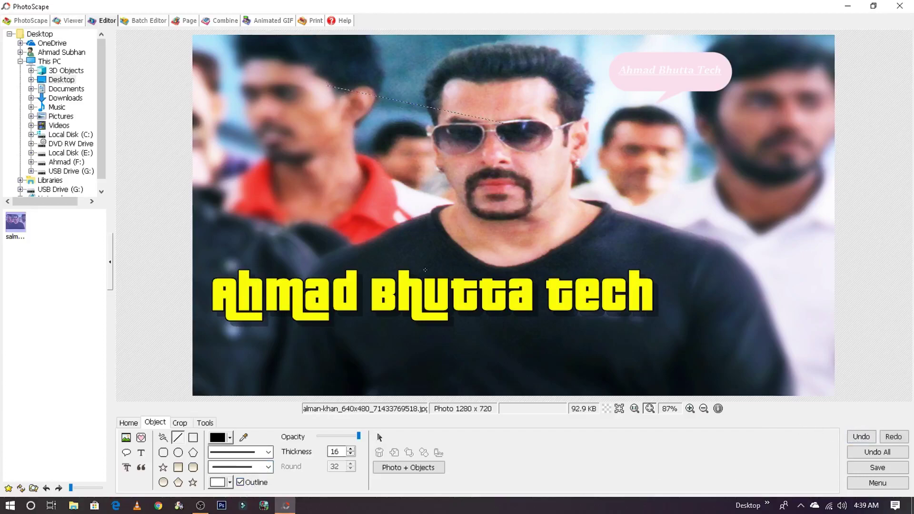
pyautogui.moveTo(327, 86); pyautogui.dragTo(503, 123)
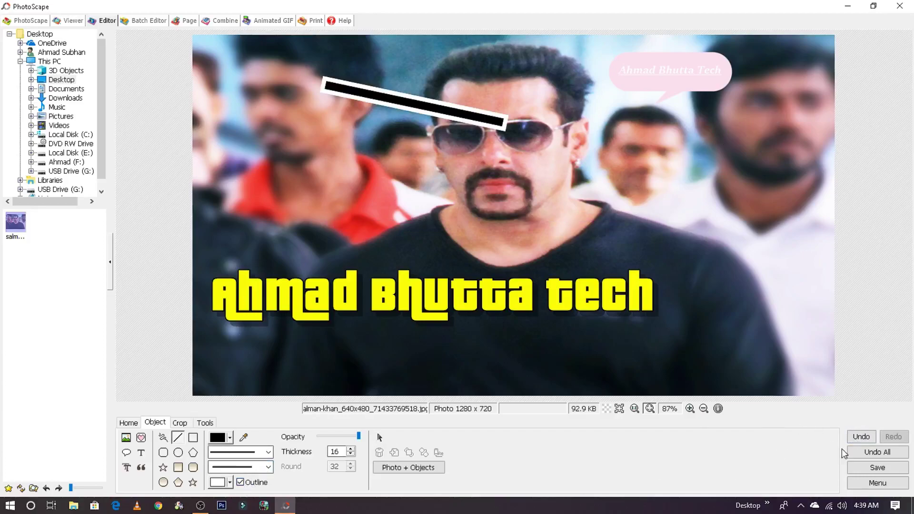
pyautogui.click(230, 482)
pyautogui.click(247, 413)
pyautogui.moveTo(452, 279); pyautogui.dragTo(634, 137)
pyautogui.click(853, 440)
pyautogui.click(853, 440)
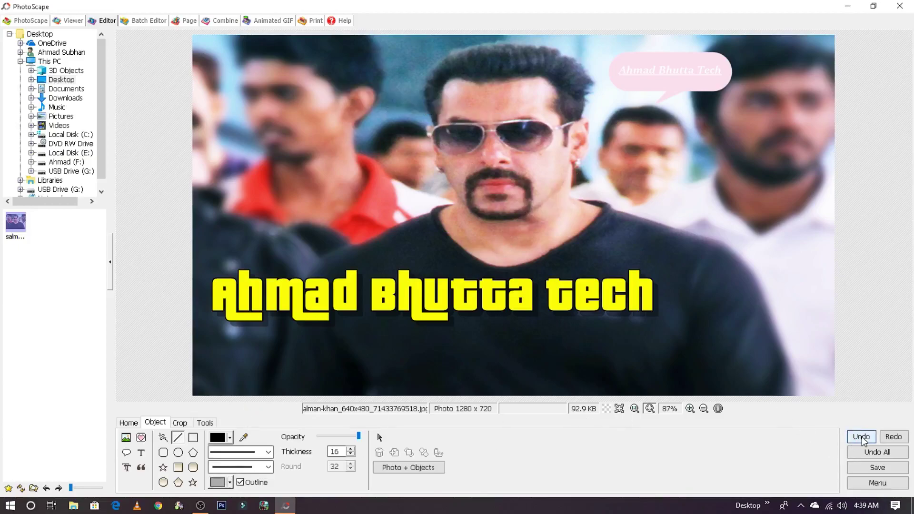
# - Draw a black rectangle frame and a red rectangle over the face, undoing each
pyautogui.click(192, 438)
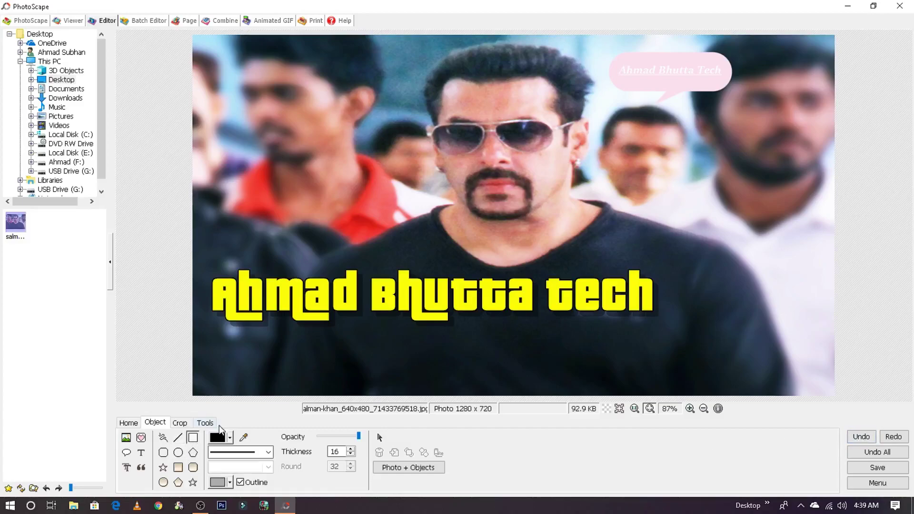
pyautogui.moveTo(665, 43); pyautogui.dragTo(286, 362)
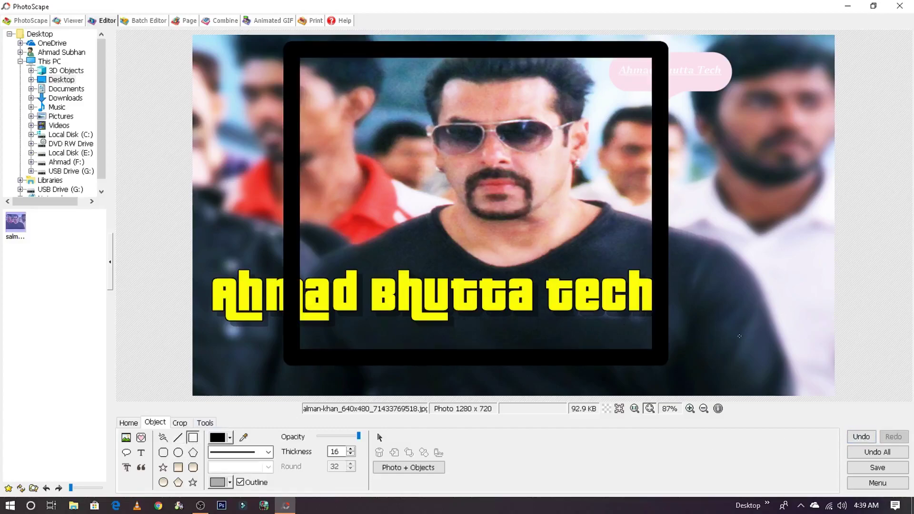
pyautogui.click(861, 437)
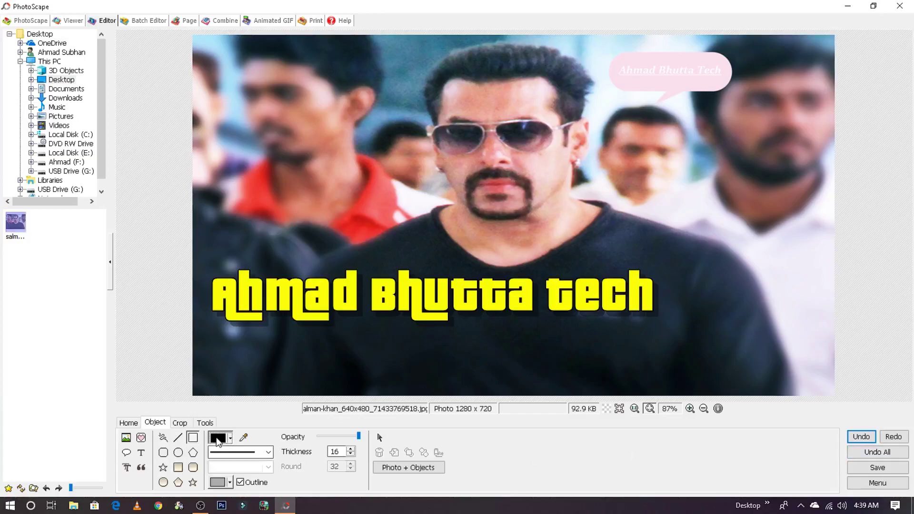
pyautogui.click(230, 437)
pyautogui.click(214, 384)
pyautogui.moveTo(423, 139); pyautogui.dragTo(490, 225)
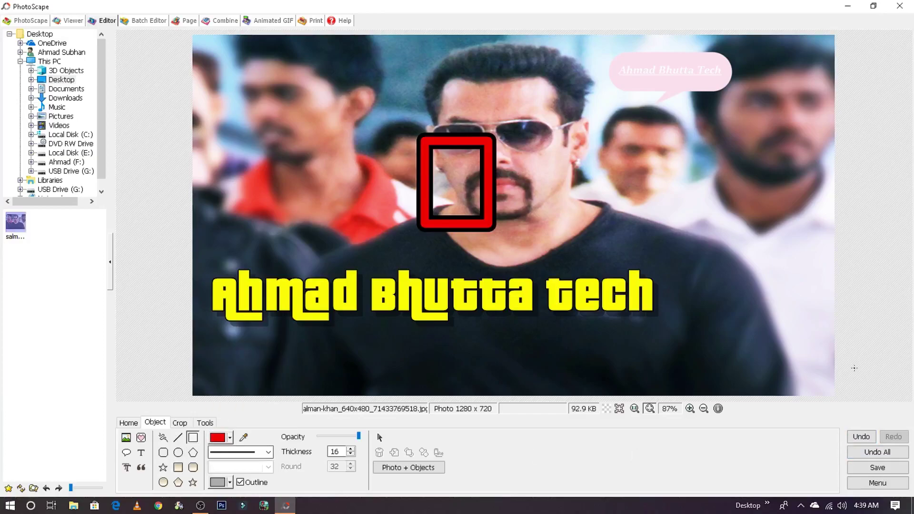
pyautogui.click(848, 437)
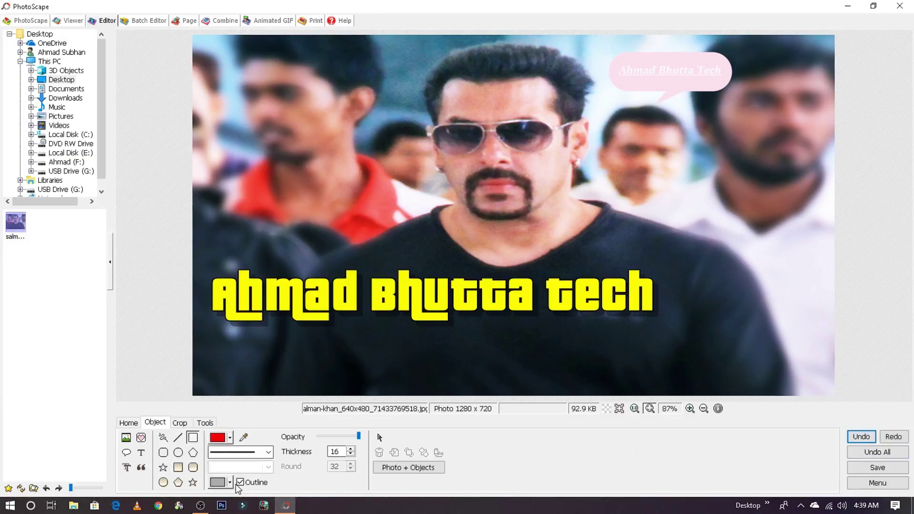
# - Try a red rounded box, ellipse and five-sided pentagon, undoing each
pyautogui.click(163, 453)
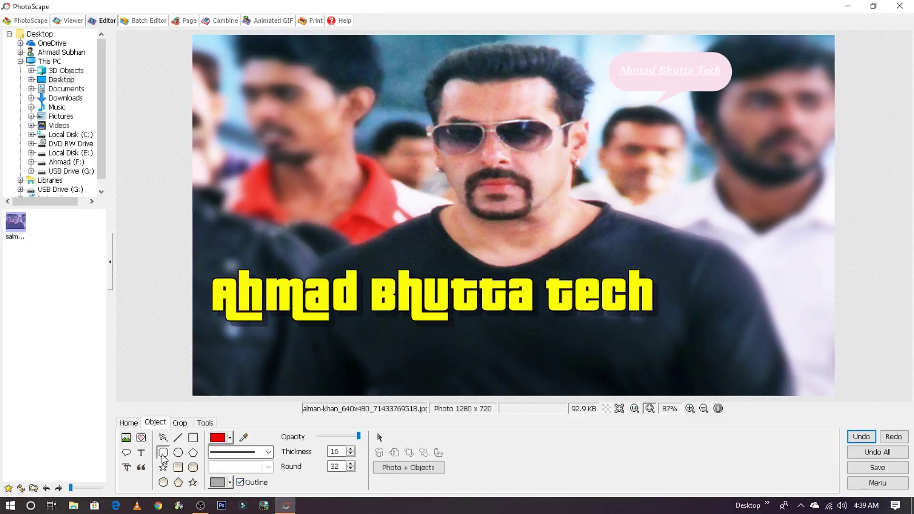
pyautogui.moveTo(246, 226); pyautogui.dragTo(592, 321)
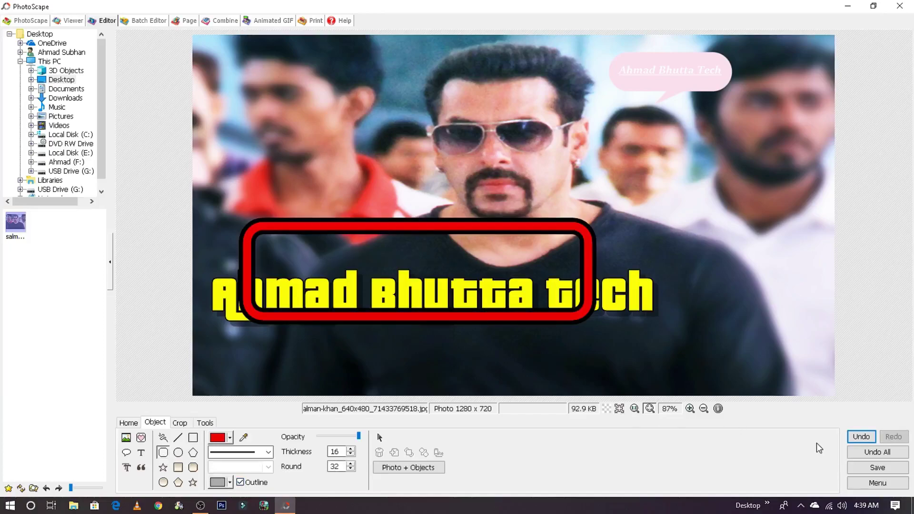
pyautogui.click(860, 436)
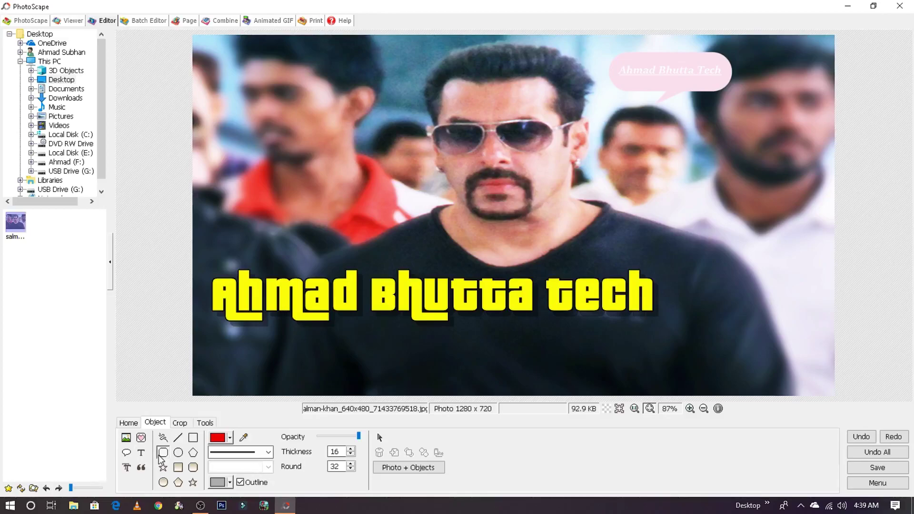
pyautogui.click(178, 452)
pyautogui.moveTo(457, 316); pyautogui.dragTo(521, 390)
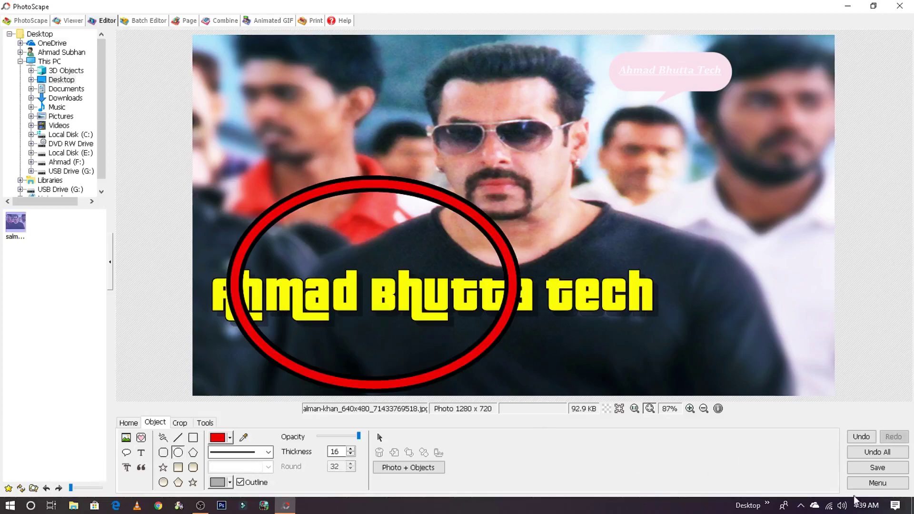
pyautogui.click(861, 436)
pyautogui.click(193, 452)
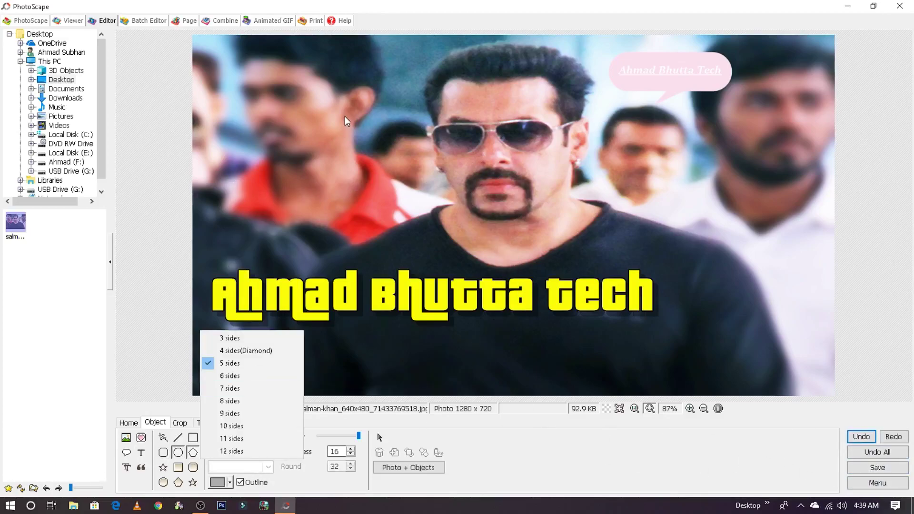
pyautogui.click(346, 121)
pyautogui.moveTo(346, 121); pyautogui.dragTo(518, 306)
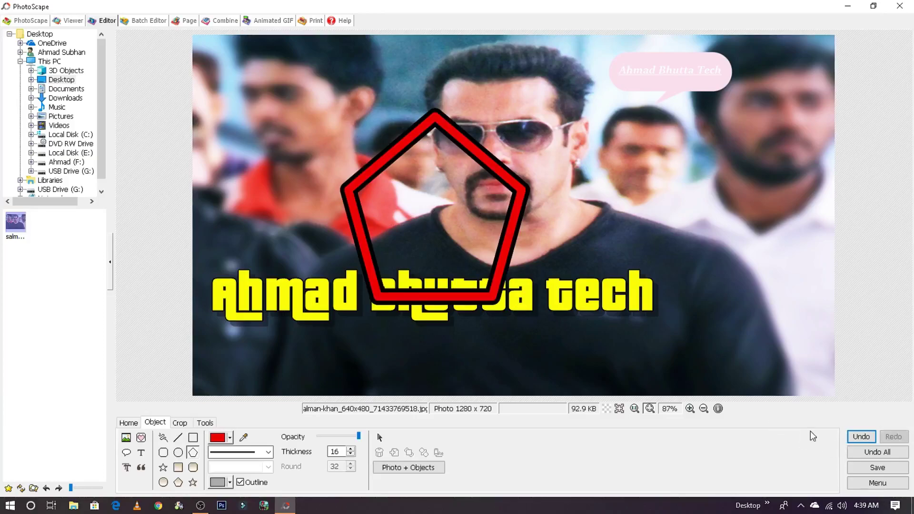
pyautogui.click(861, 437)
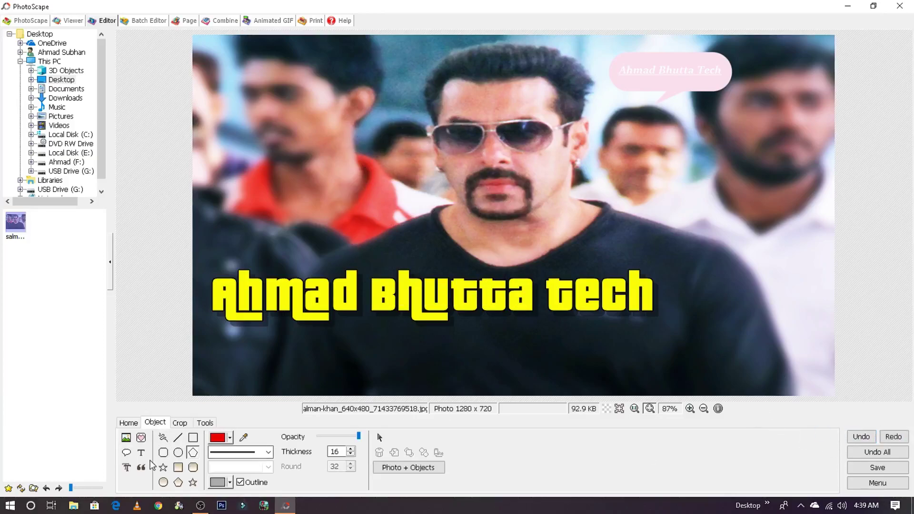
# - Draw a red 10-point star and a filled rounded rectangle, undoing both
pyautogui.click(161, 467)
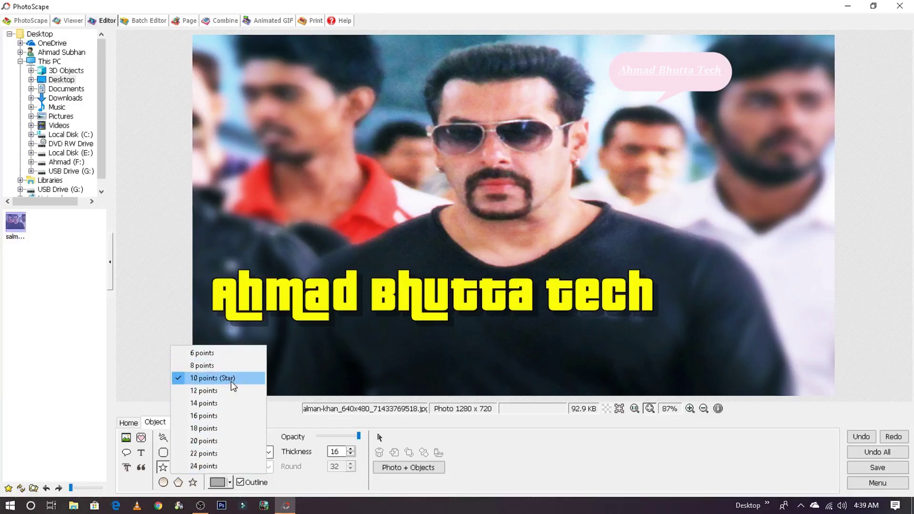
pyautogui.click(231, 381)
pyautogui.moveTo(328, 47); pyautogui.dragTo(703, 395)
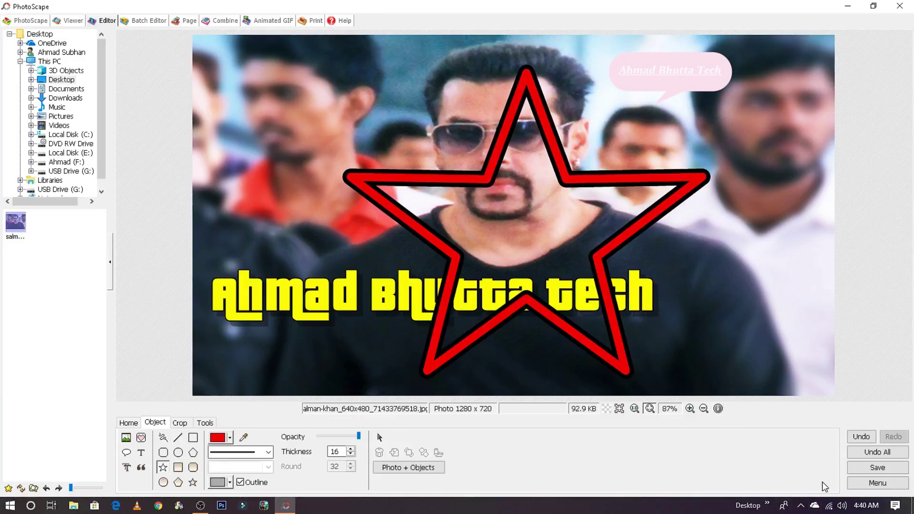
pyautogui.click(862, 438)
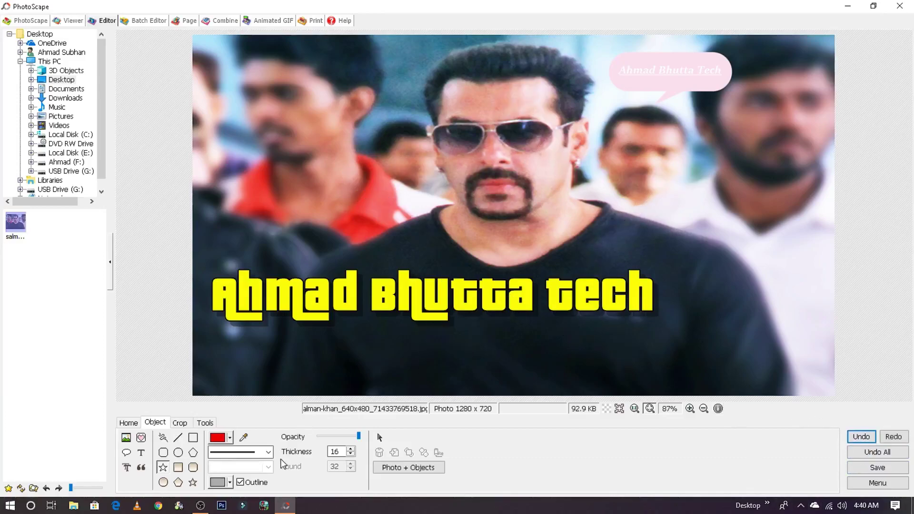
pyautogui.click(177, 467)
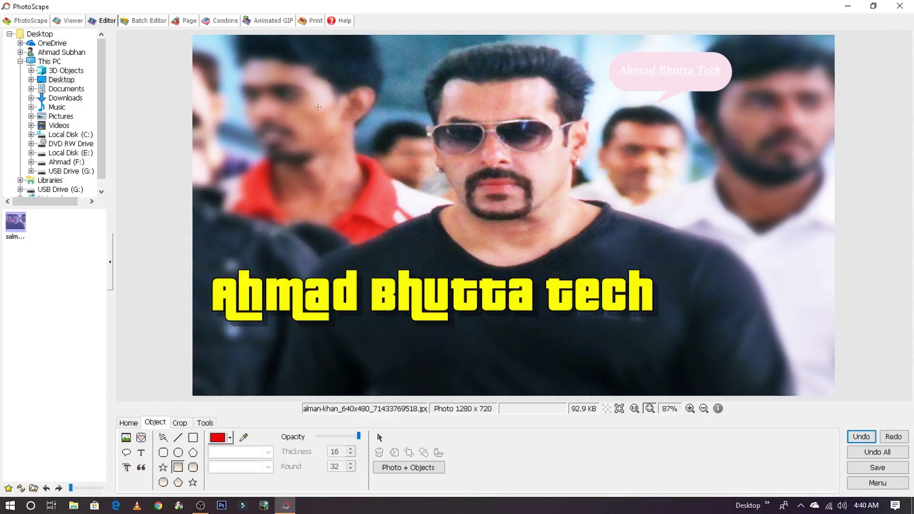
pyautogui.moveTo(301, 101); pyautogui.dragTo(578, 301)
pyautogui.click(859, 438)
# - Sample the face's pink skin tone, test a filled pink rectangle, and undo it
pyautogui.click(244, 438)
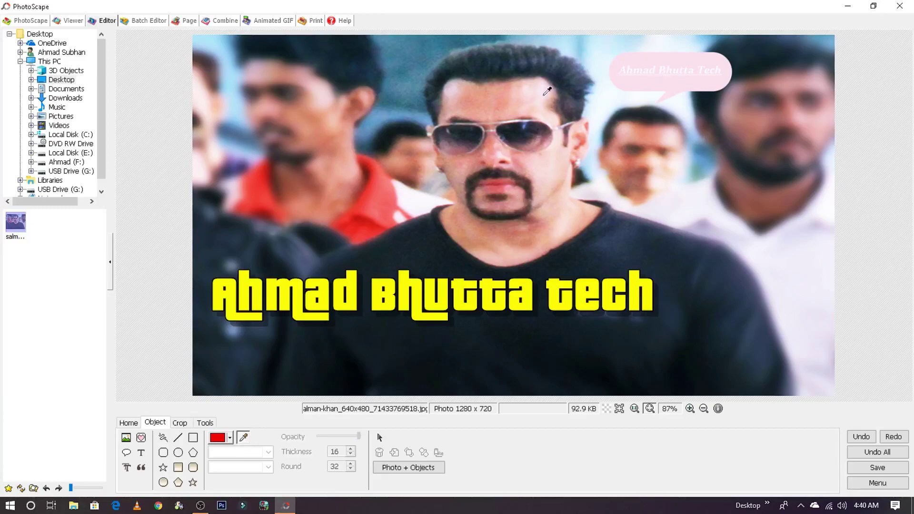
pyautogui.click(492, 98)
pyautogui.click(179, 468)
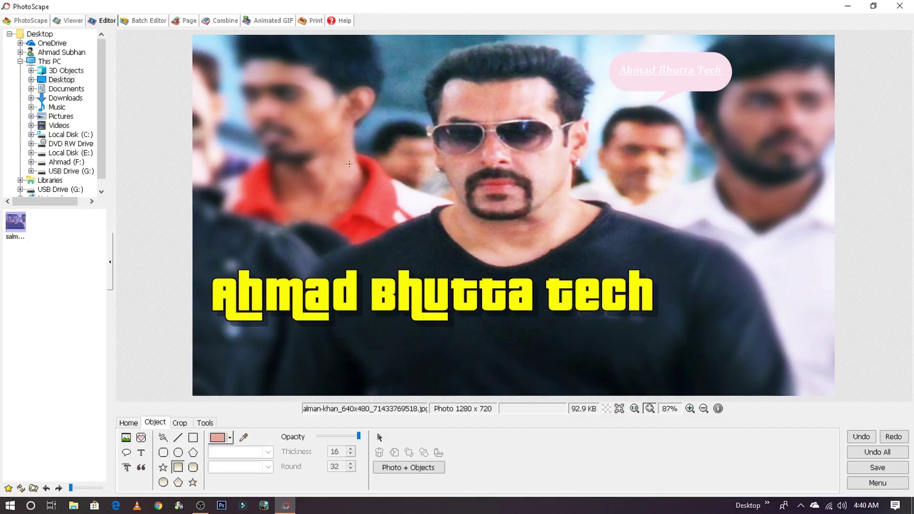
pyautogui.moveTo(507, 128); pyautogui.dragTo(796, 248)
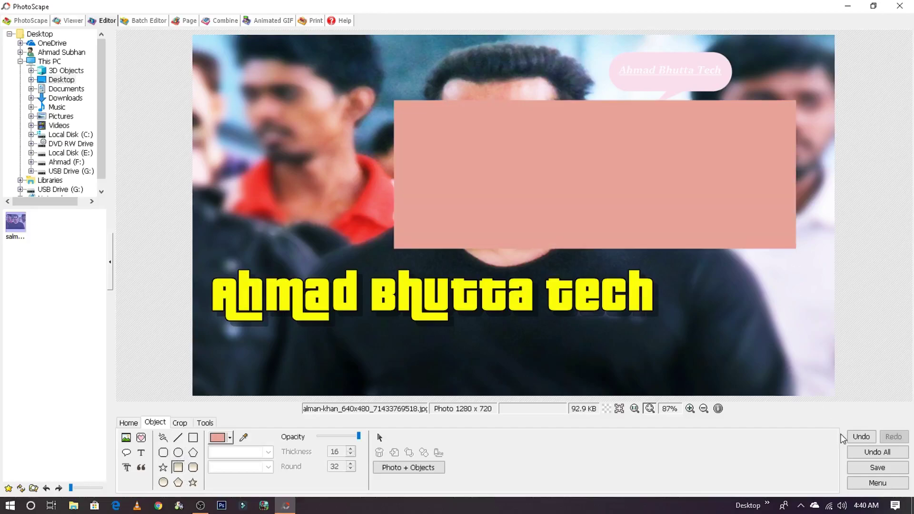
pyautogui.click(858, 437)
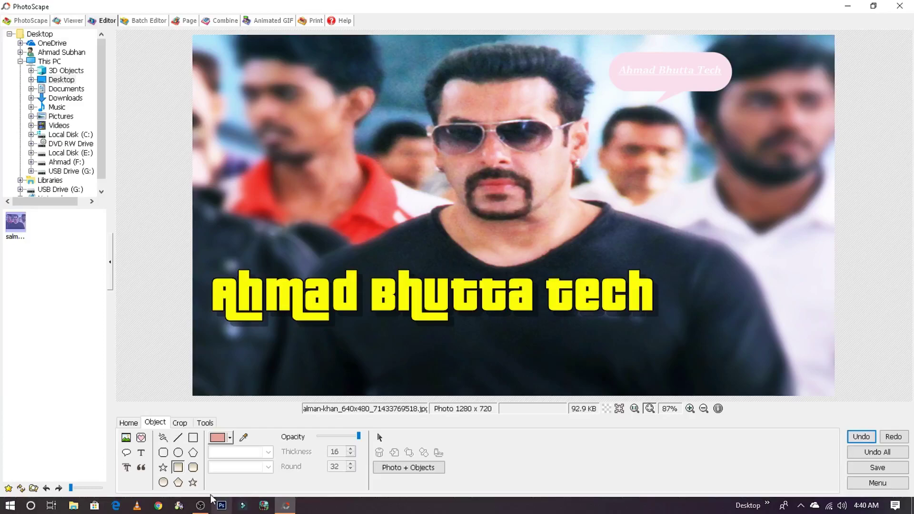
# - Select the 16:9 crop ratio, then undo the selection
pyautogui.click(180, 423)
pyautogui.click(168, 436)
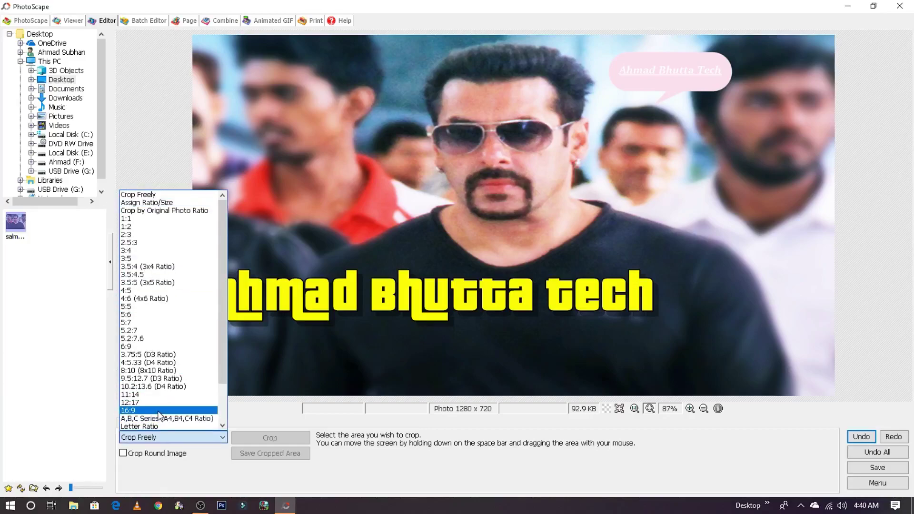
pyautogui.click(161, 410)
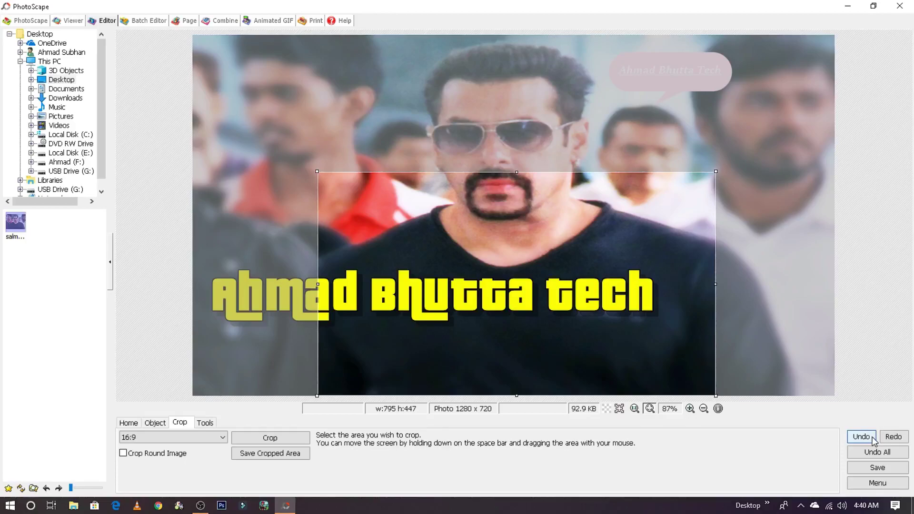
pyautogui.click(861, 436)
# - Switch back to free cropping and step through undo and redo of recent edits
pyautogui.click(154, 437)
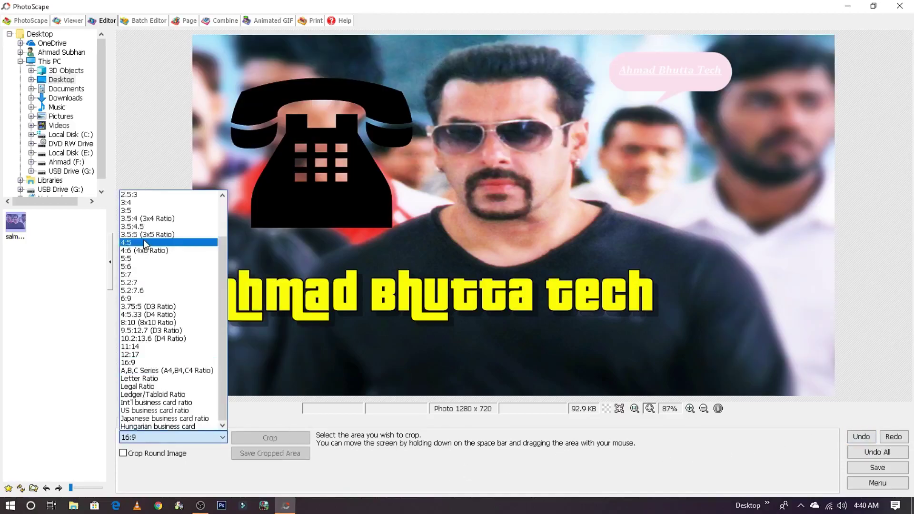
pyautogui.scroll(5, 171, 309)
pyautogui.click(186, 191)
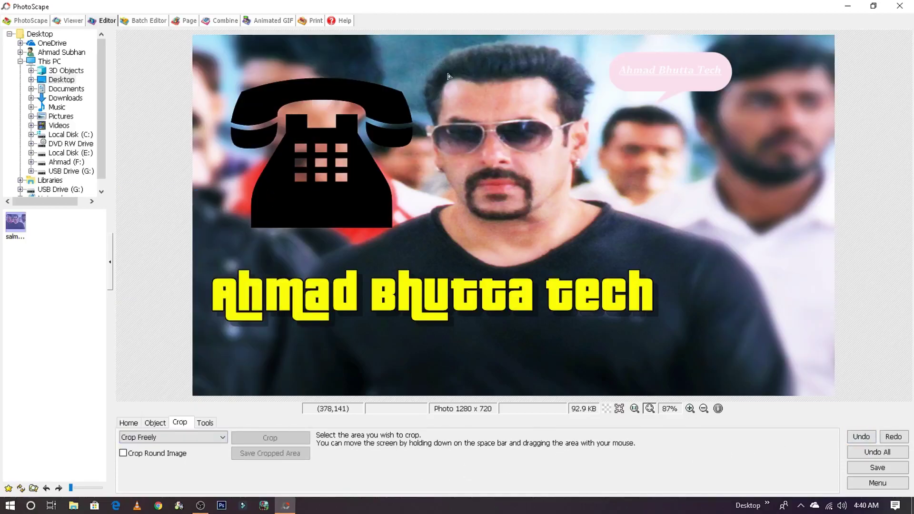
pyautogui.click(861, 436)
pyautogui.click(891, 437)
pyautogui.click(892, 436)
# - Crop freely to almost the whole photo, trimming a thin edge margin
pyautogui.click(150, 437)
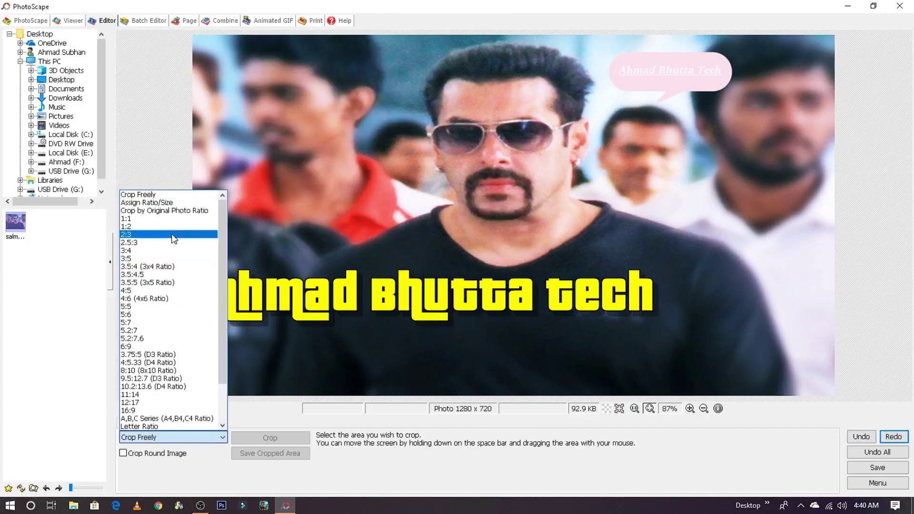
pyautogui.click(142, 193)
pyautogui.moveTo(794, 48); pyautogui.dragTo(203, 382)
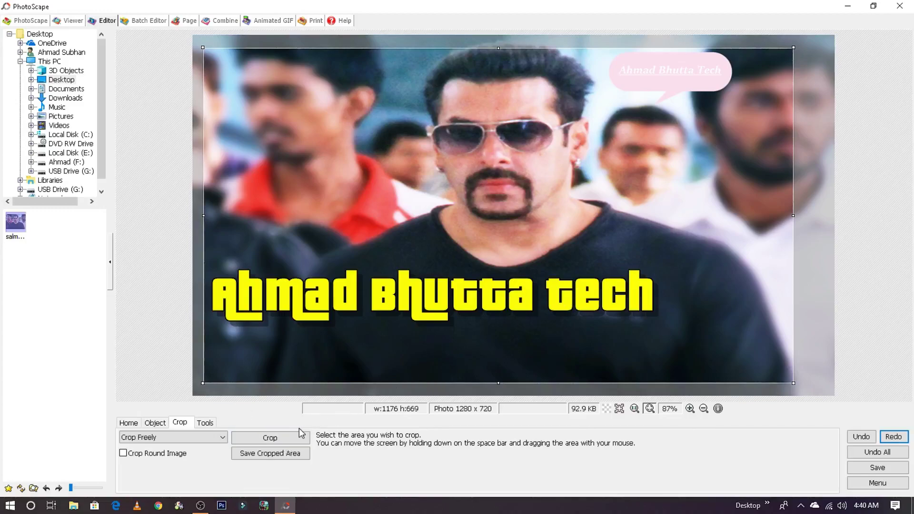
pyautogui.click(285, 436)
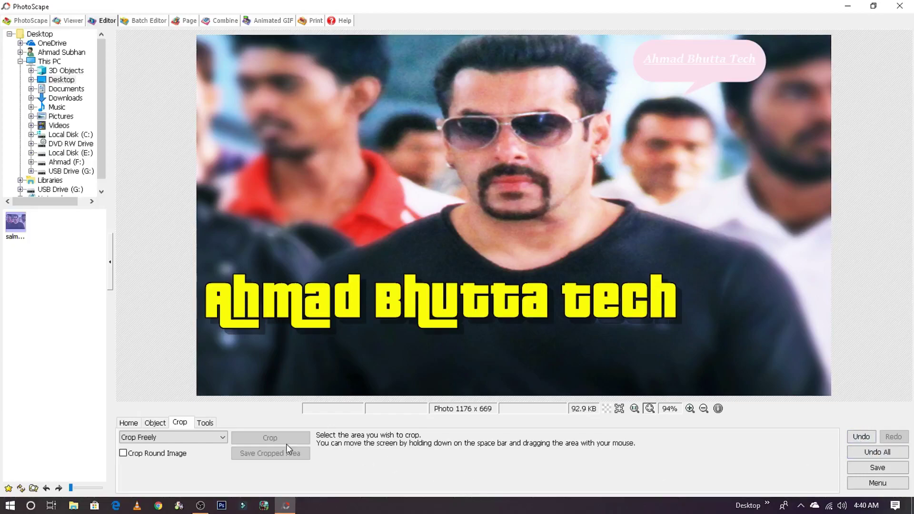
# - Try a round crop over the face, then redo the 1176 x 669 crop
pyautogui.click(179, 453)
pyautogui.moveTo(305, 126); pyautogui.dragTo(602, 218)
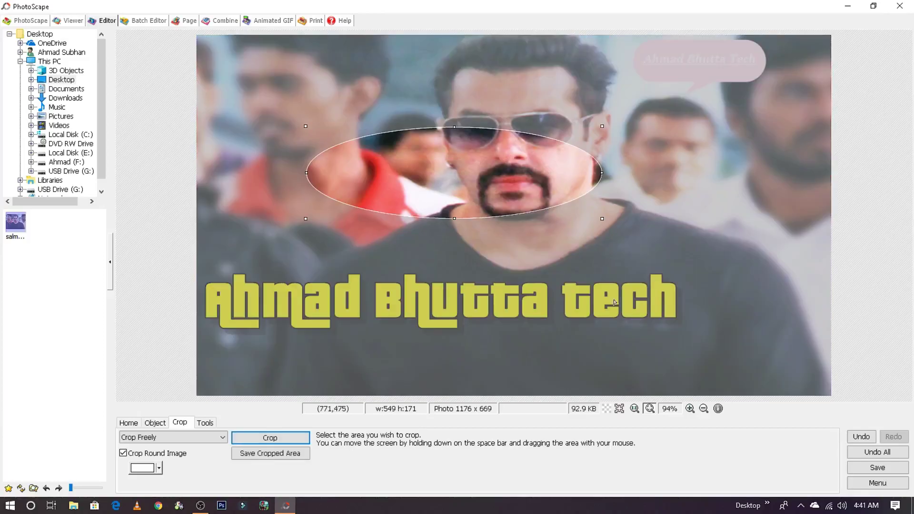
pyautogui.moveTo(525, 191); pyautogui.dragTo(552, 225)
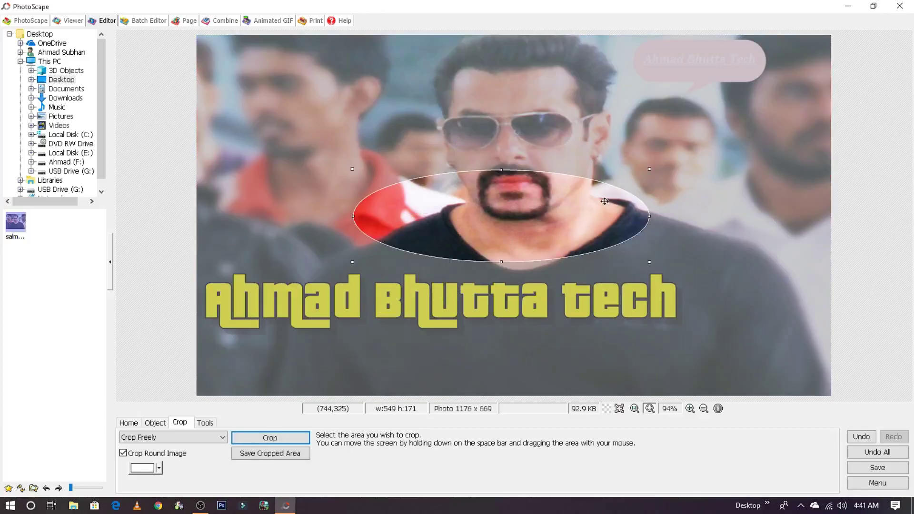
pyautogui.click(860, 435)
pyautogui.click(893, 437)
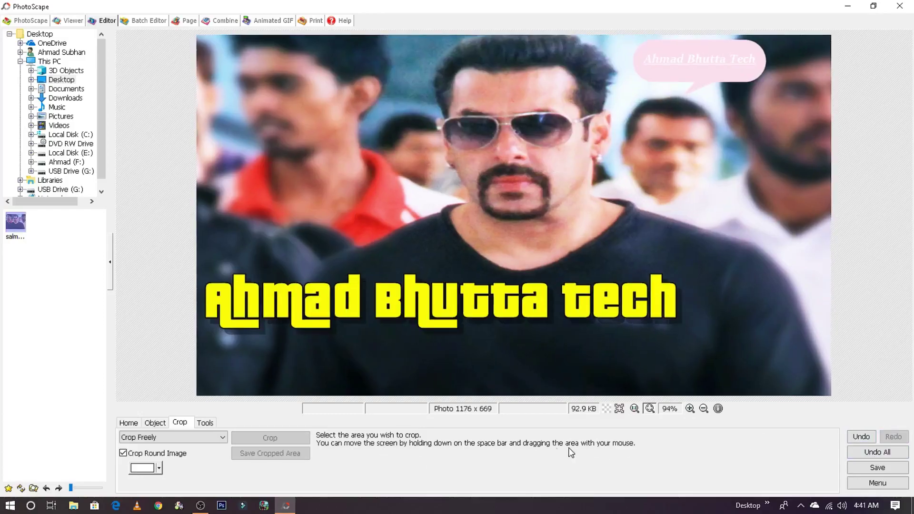
pyautogui.click(206, 423)
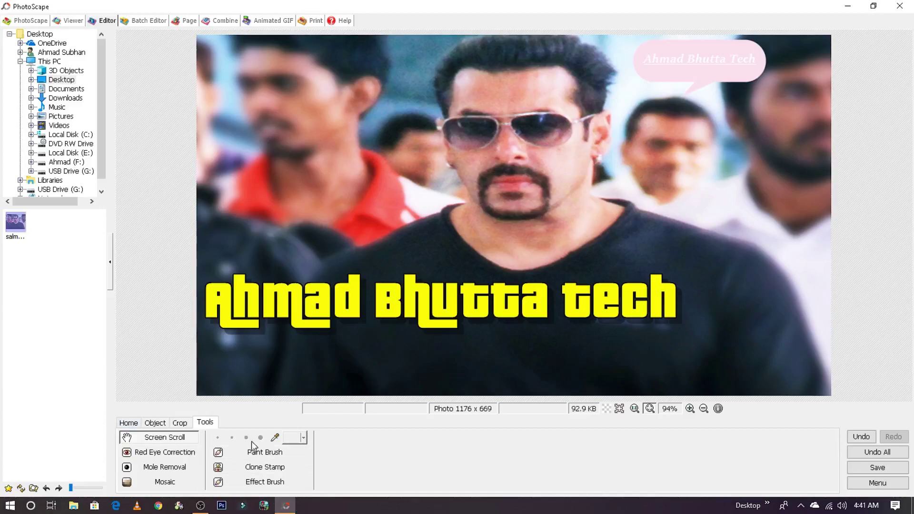
# - Browse the Effect Brush effects without choosing one, then select Red Eye Correction
pyautogui.click(264, 483)
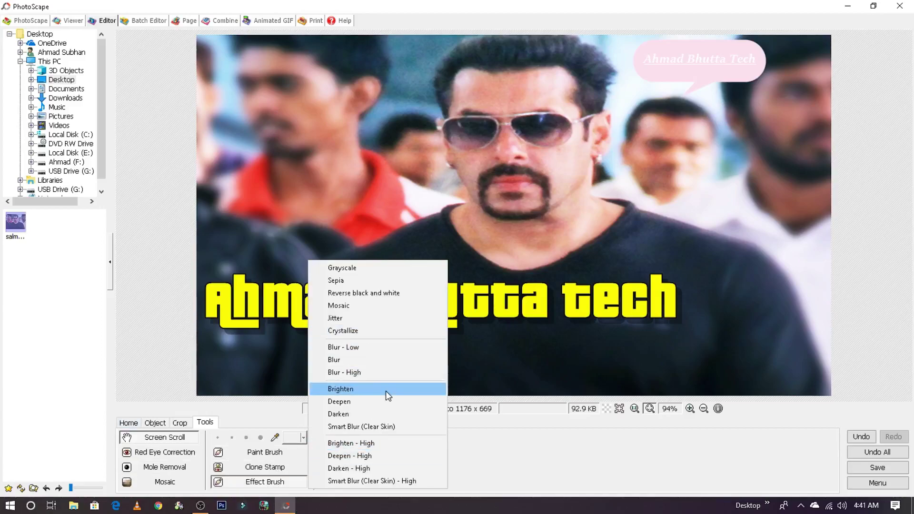
pyautogui.click(267, 361)
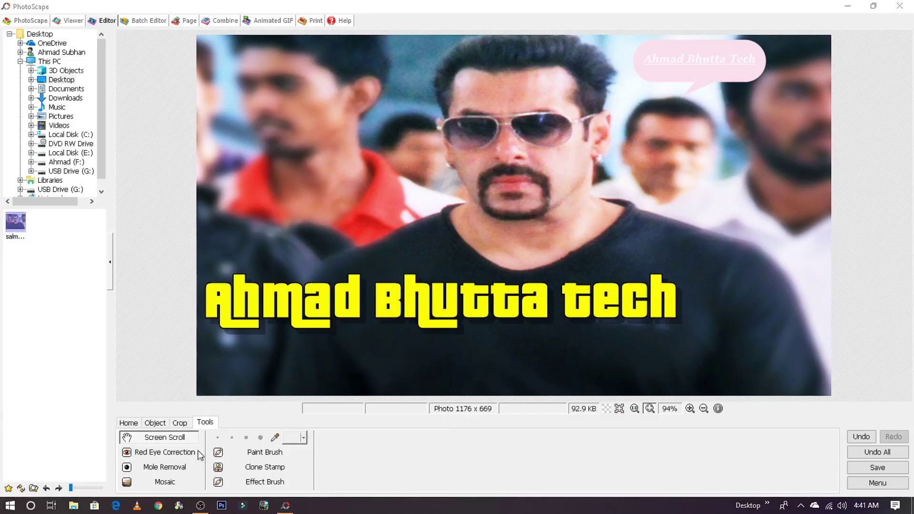
pyautogui.click(159, 458)
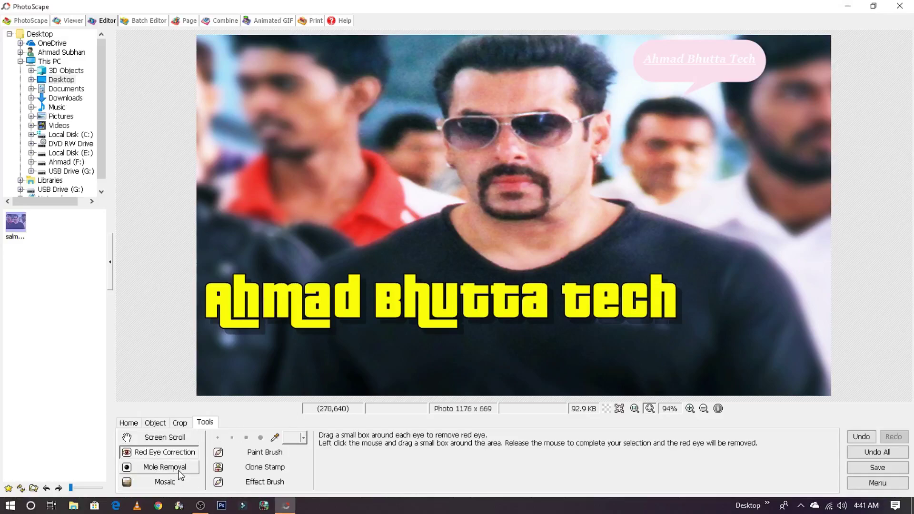
# - With Mole Removal at 200% zoom, remove two face spots, then undo both
pyautogui.click(171, 469)
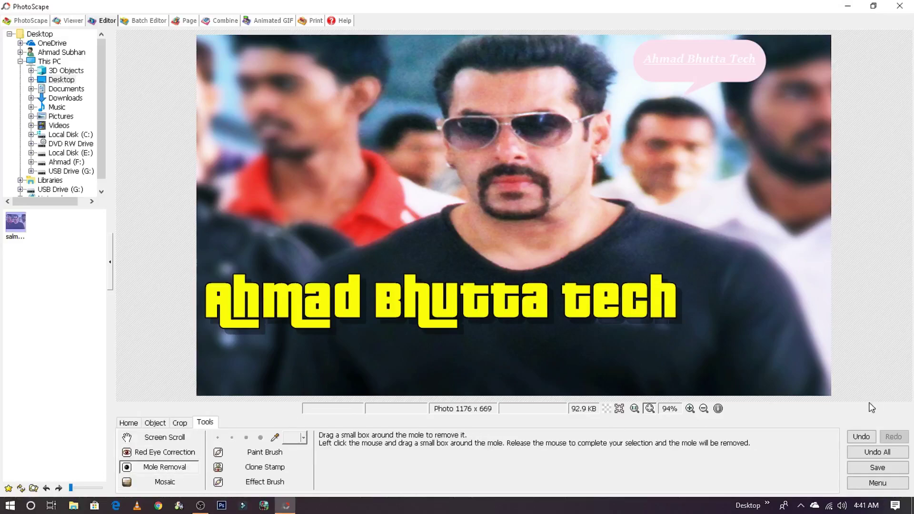
pyautogui.click(689, 409)
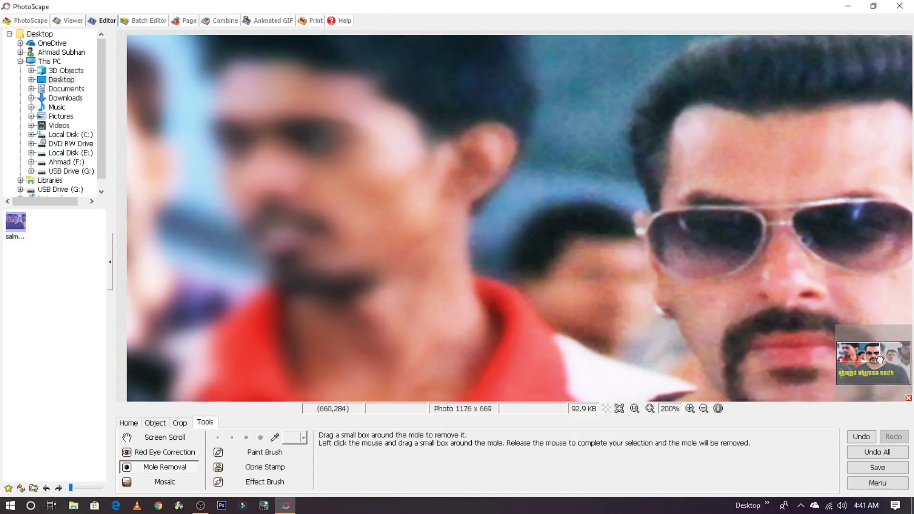
pyautogui.click(879, 359)
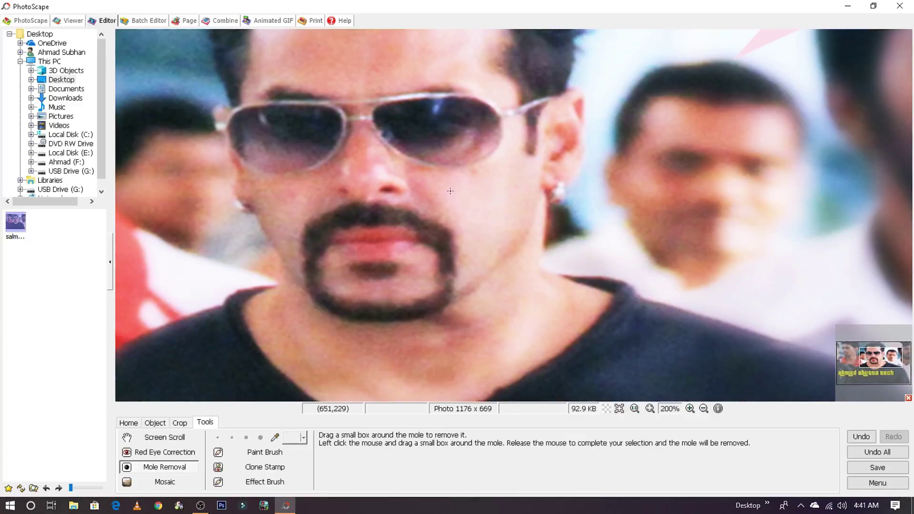
pyautogui.moveTo(435, 236); pyautogui.dragTo(431, 237)
pyautogui.moveTo(472, 213); pyautogui.dragTo(481, 229)
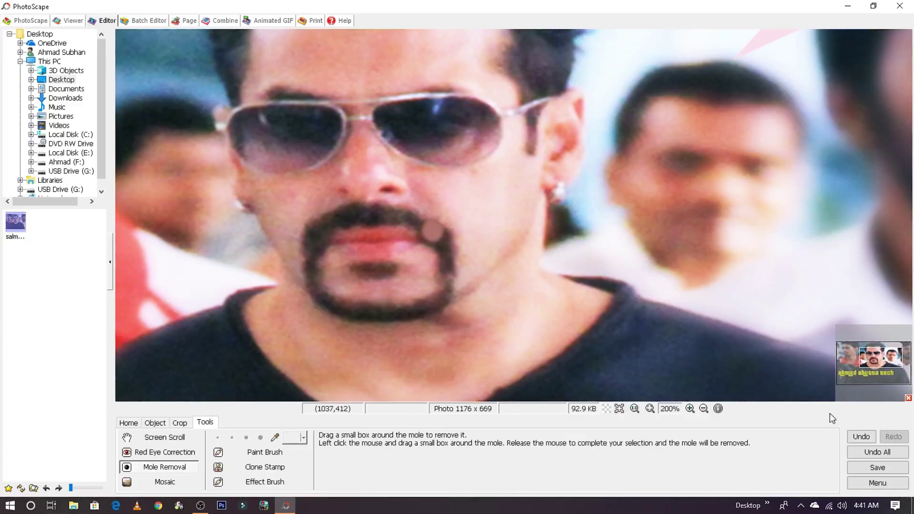
pyautogui.click(861, 437)
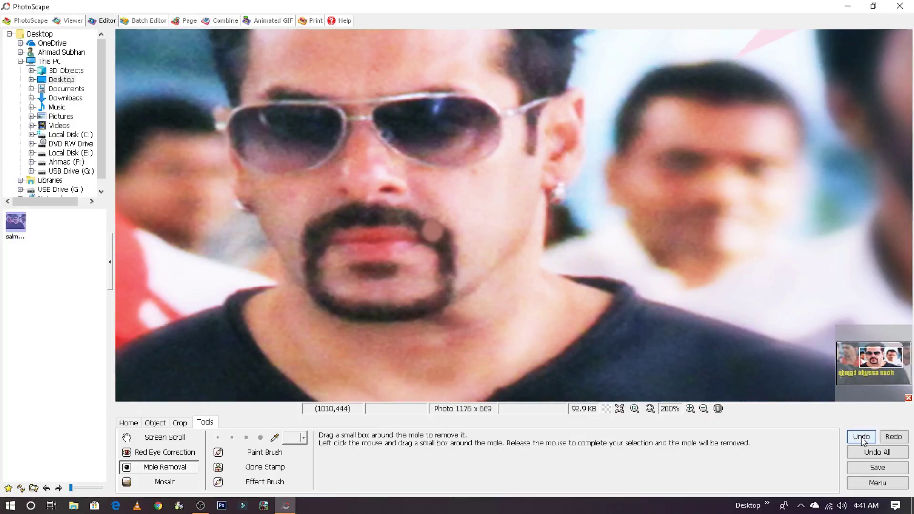
pyautogui.click(862, 439)
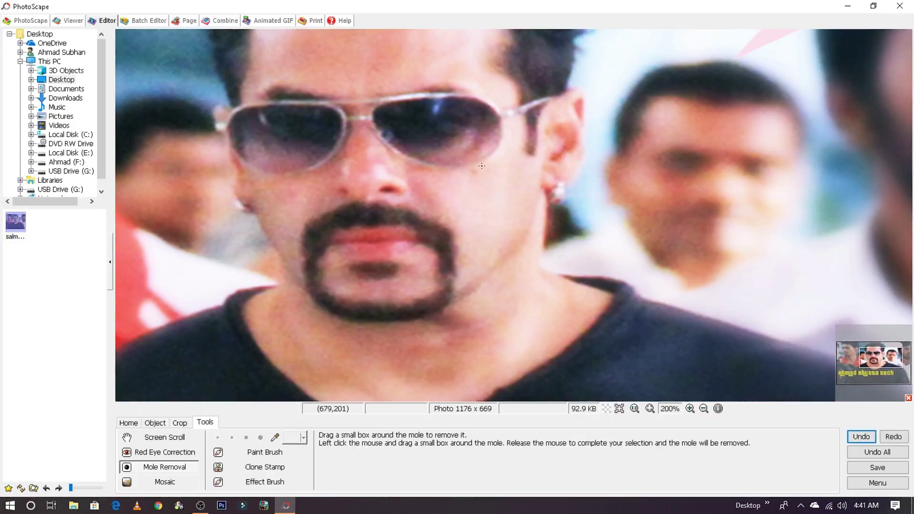
# - At 300% zoom, remove two small cheek blemishes, then zoom back to the whole photo
pyautogui.click(689, 408)
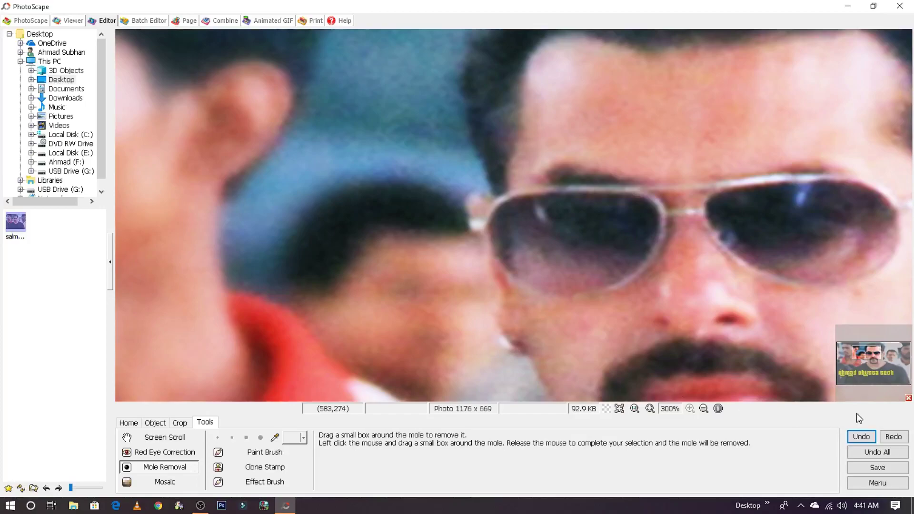
pyautogui.moveTo(885, 367); pyautogui.dragTo(890, 370)
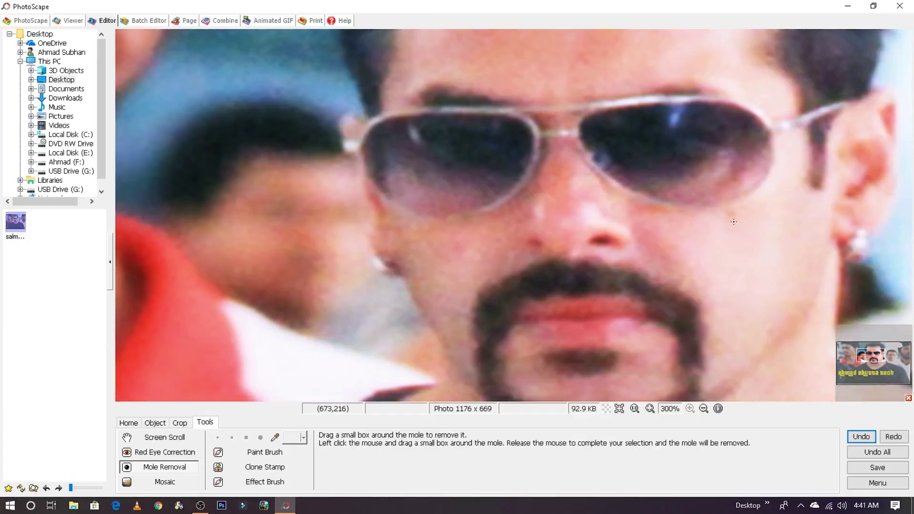
pyautogui.moveTo(748, 204)
pyautogui.mouseDown()
pyautogui.moveTo(721, 226)
pyautogui.moveTo(728, 209)
pyautogui.mouseUp()
pyautogui.moveTo(759, 206); pyautogui.dragTo(727, 221)
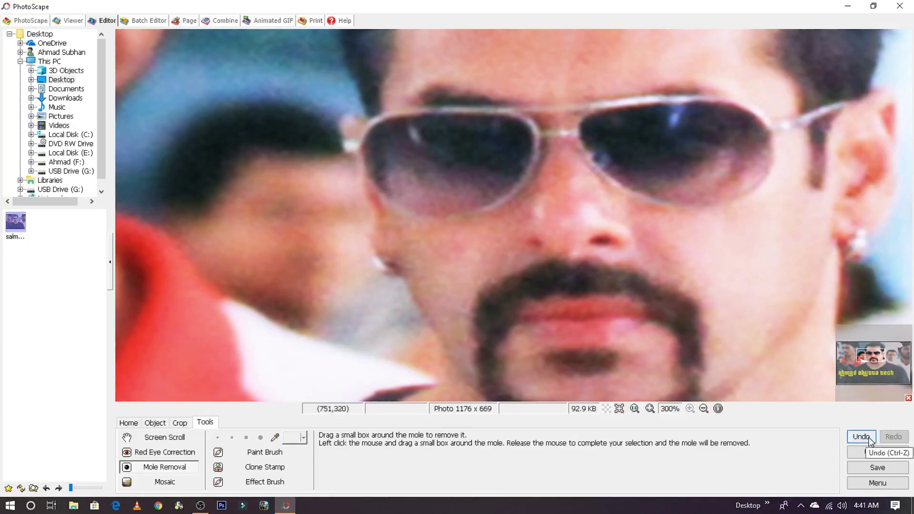
pyautogui.moveTo(856, 368)
pyautogui.mouseDown()
pyautogui.moveTo(889, 375)
pyautogui.moveTo(874, 357)
pyautogui.moveTo(881, 366)
pyautogui.mouseUp()
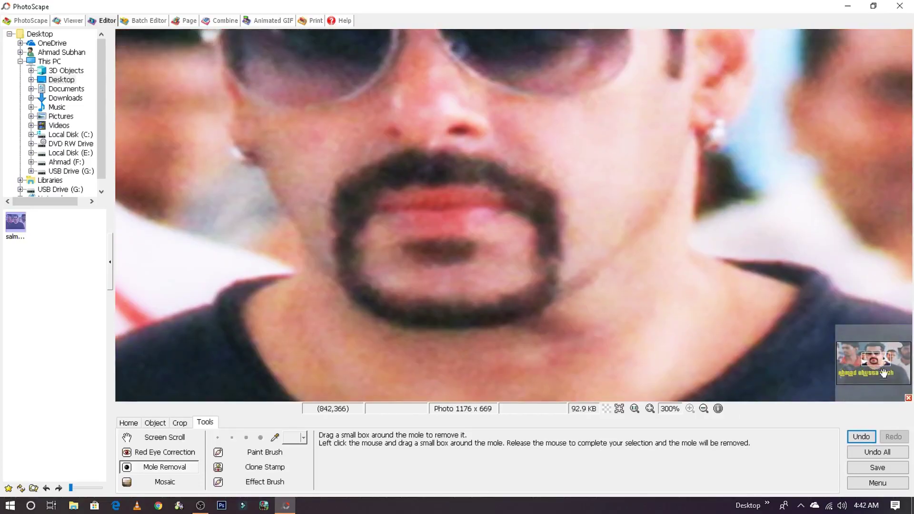
pyautogui.click(703, 408)
pyautogui.click(704, 408)
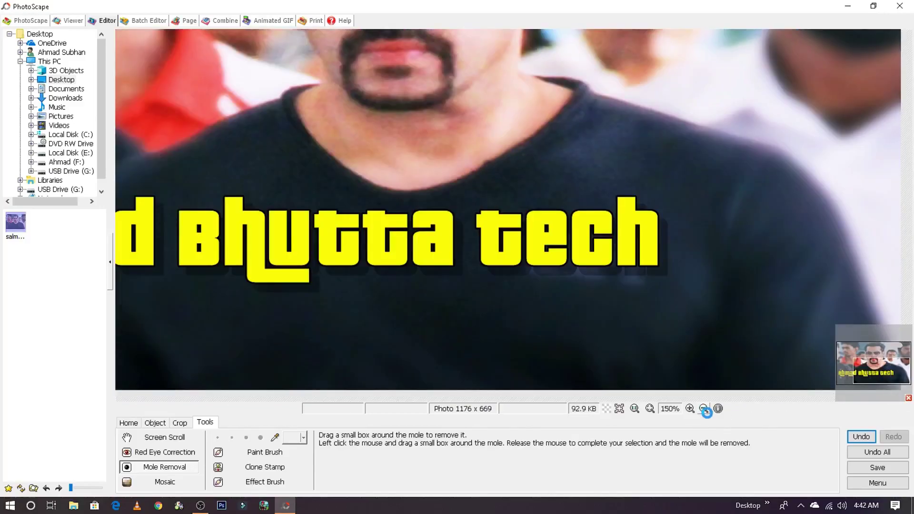
pyautogui.click(704, 410)
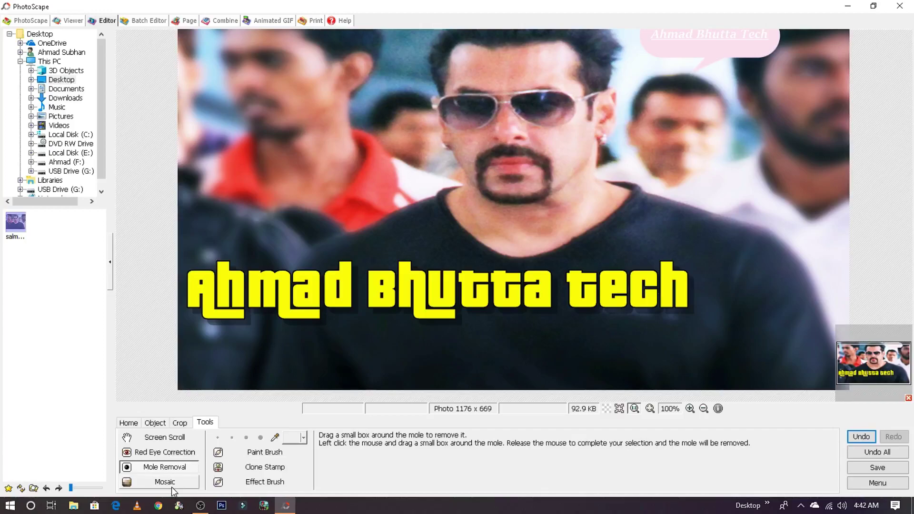
pyautogui.click(172, 490)
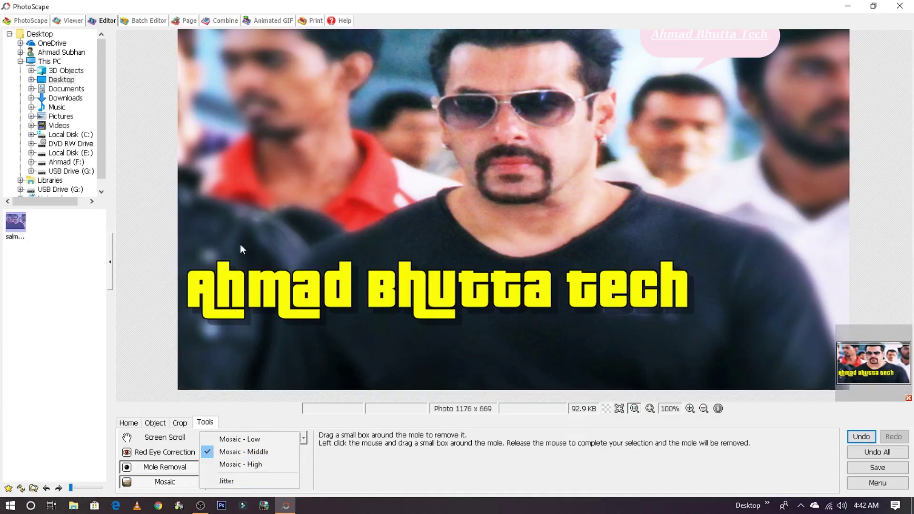
pyautogui.moveTo(283, 151); pyautogui.dragTo(475, 277)
pyautogui.moveTo(474, 91); pyautogui.dragTo(574, 202)
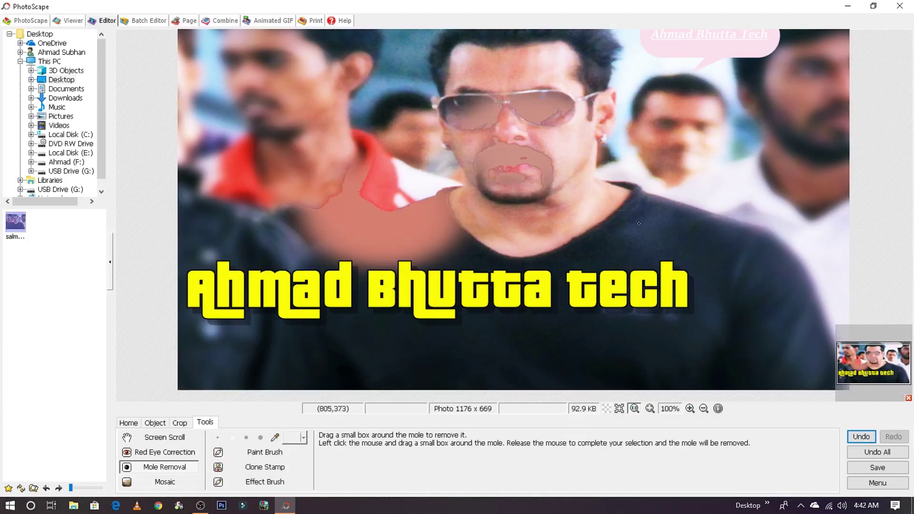
pyautogui.moveTo(545, 52); pyautogui.dragTo(611, 210)
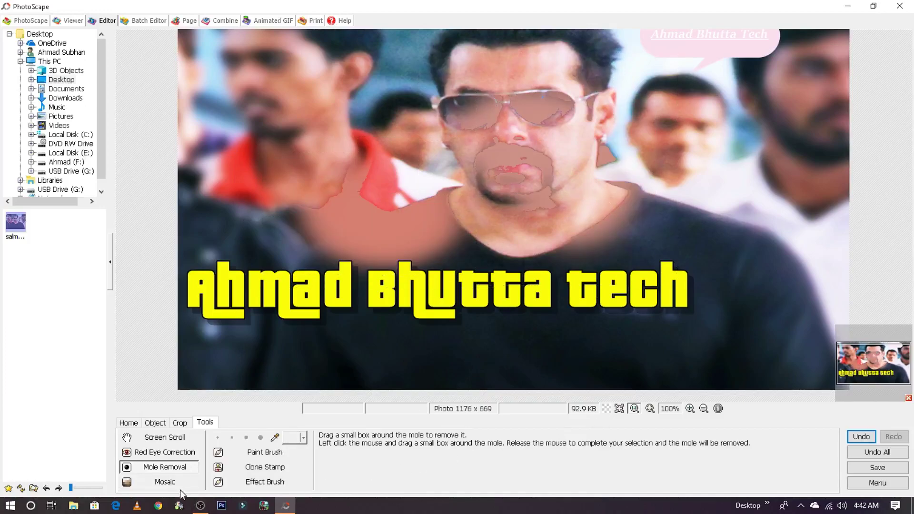
pyautogui.click(875, 438)
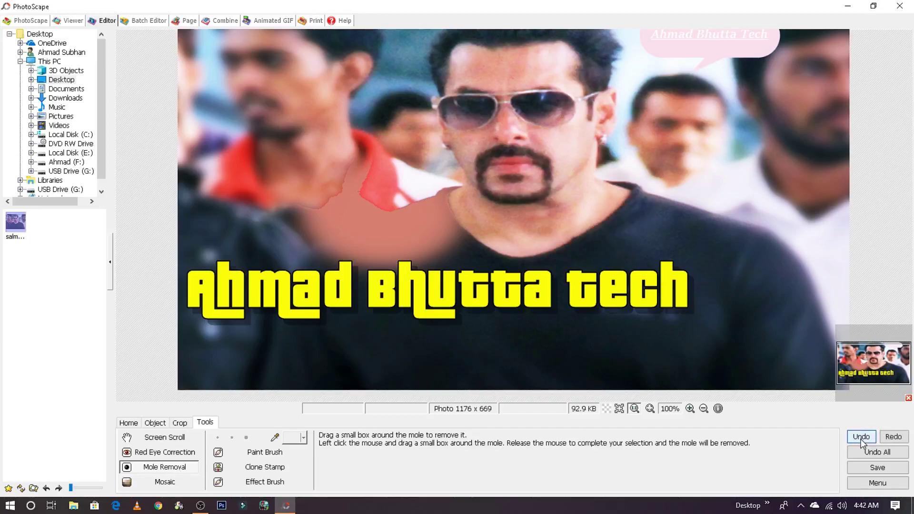
pyautogui.click(862, 438)
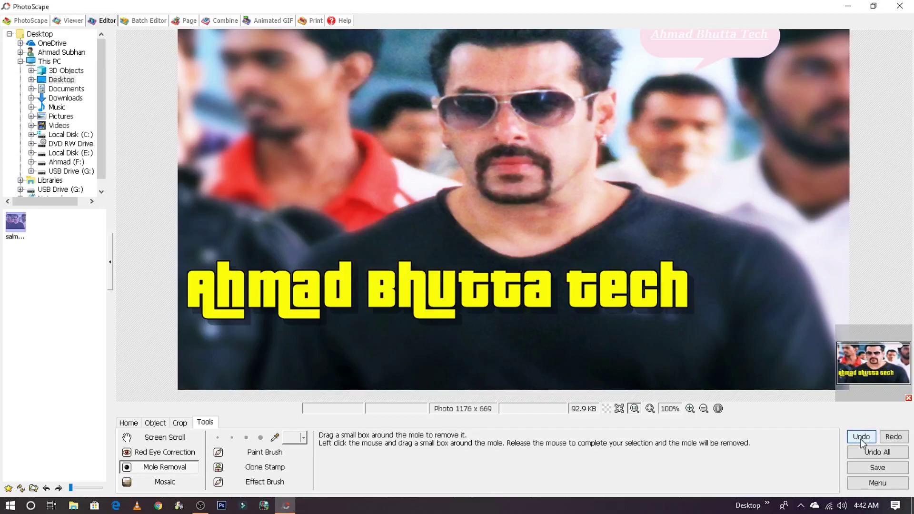
pyautogui.click(159, 482)
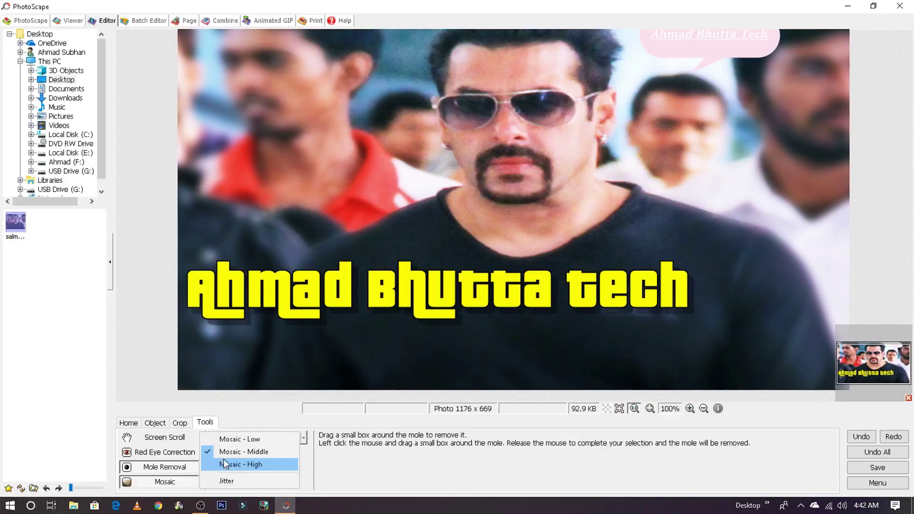
pyautogui.click(259, 454)
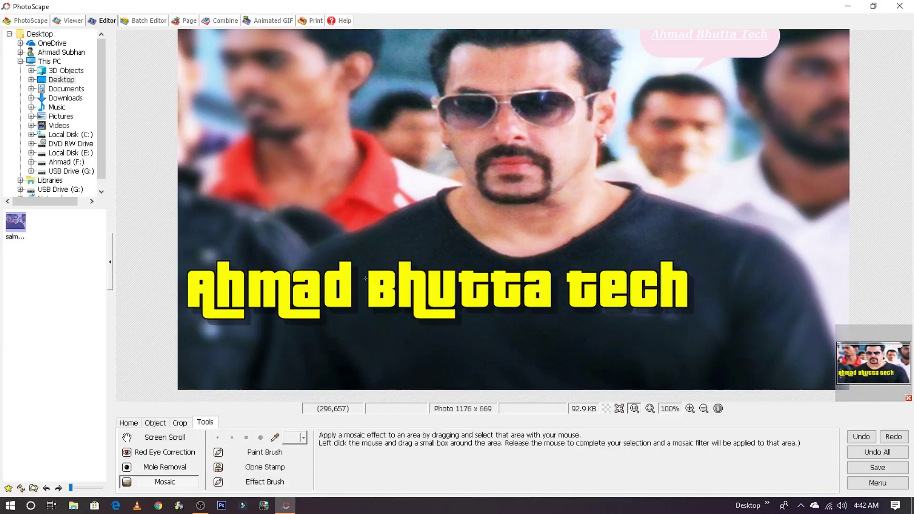
pyautogui.moveTo(438, 62); pyautogui.dragTo(618, 175)
pyautogui.moveTo(458, 60); pyautogui.dragTo(625, 214)
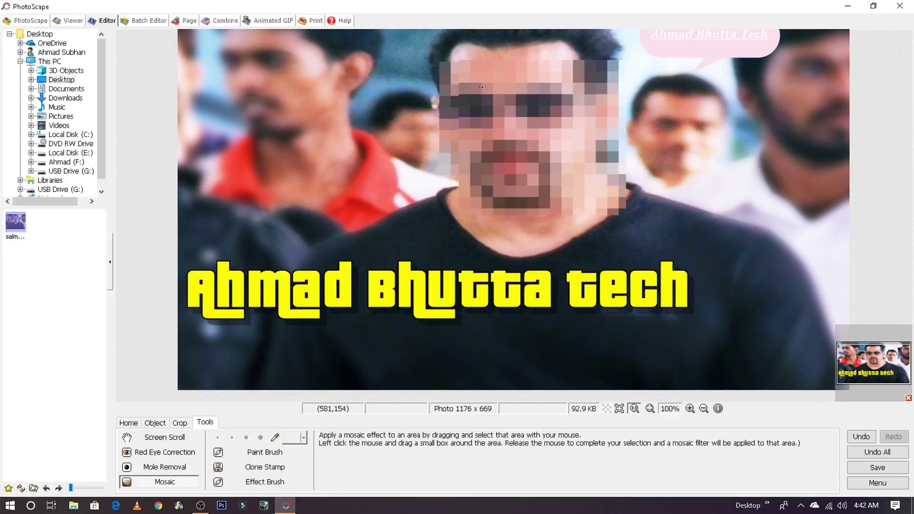
pyautogui.moveTo(645, 85); pyautogui.dragTo(713, 181)
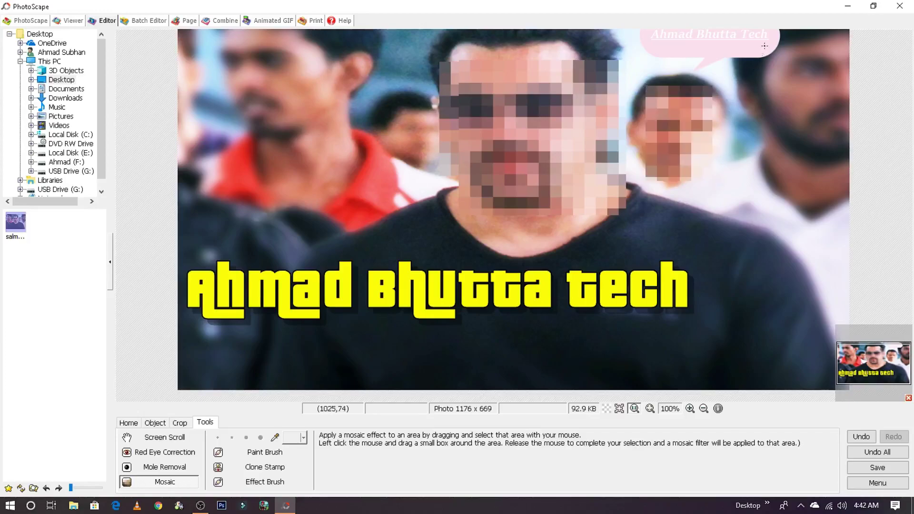
pyautogui.moveTo(764, 46); pyautogui.dragTo(849, 143)
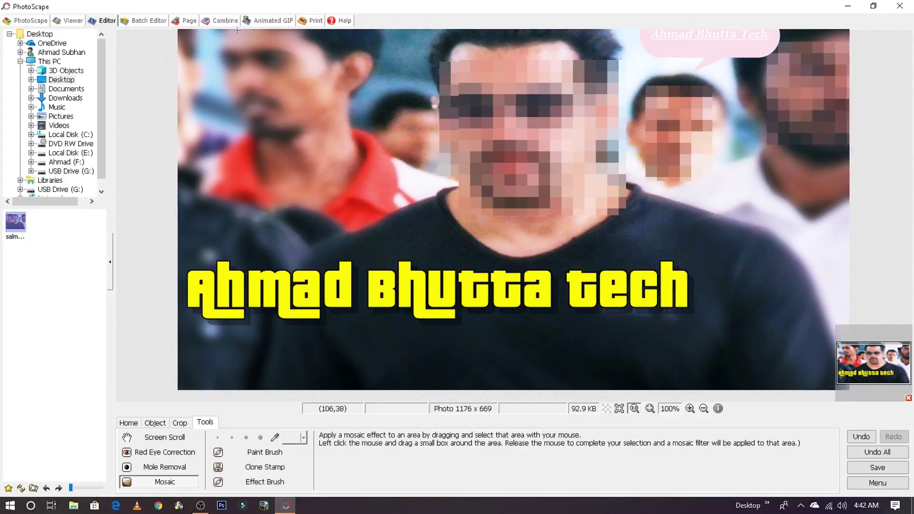
pyautogui.moveTo(237, 30); pyautogui.dragTo(437, 159)
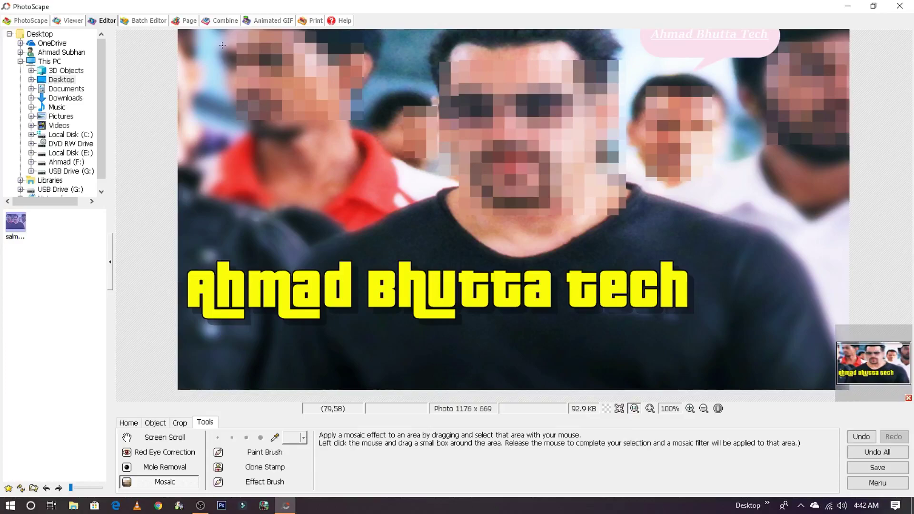
pyautogui.click(863, 437)
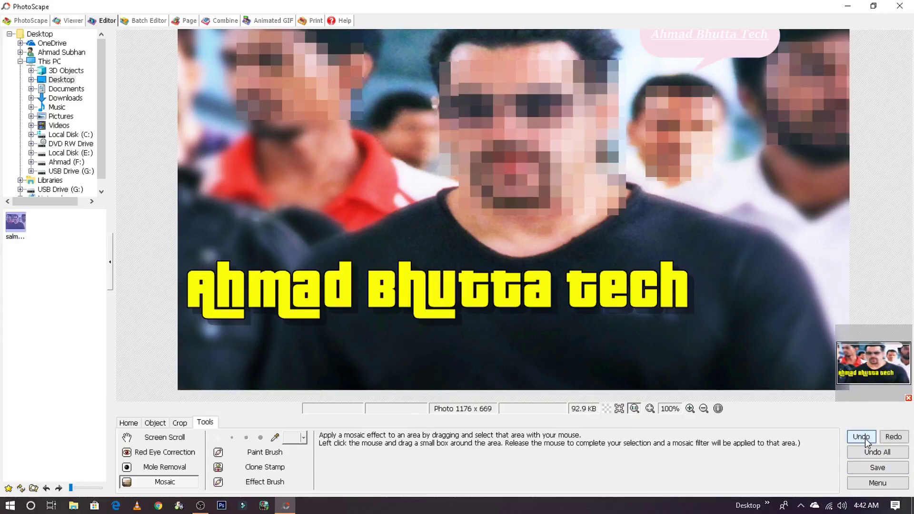
pyautogui.click(864, 440)
pyautogui.click(864, 439)
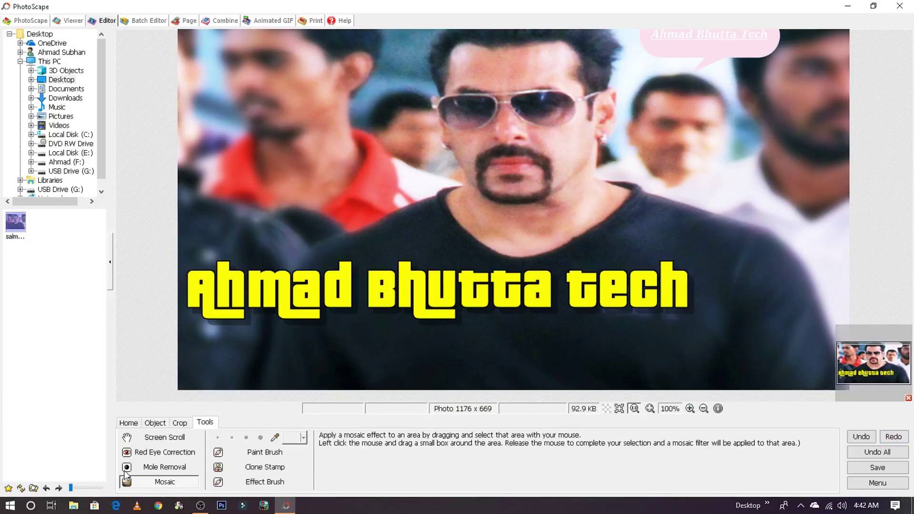
# - Sample the dark shirt colour for an enlarged Paint Brush, test a zigzag, and undo it
pyautogui.click(267, 454)
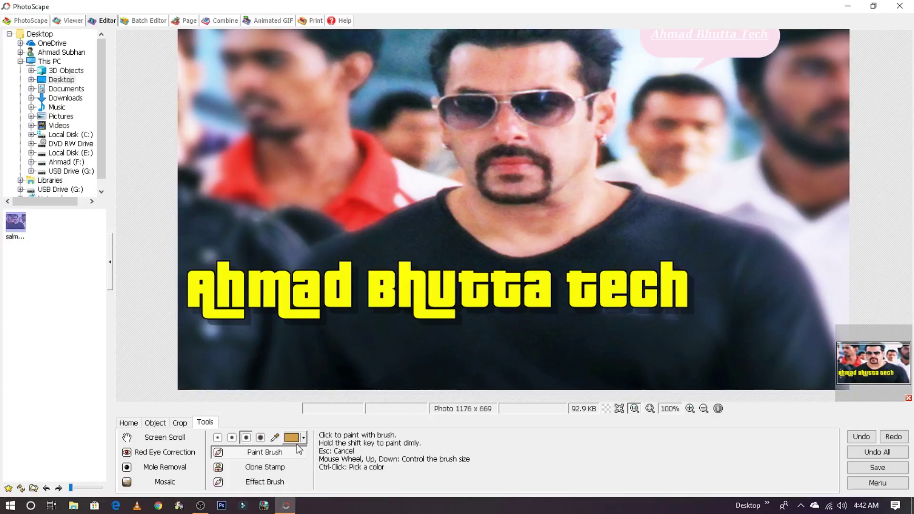
pyautogui.click(285, 438)
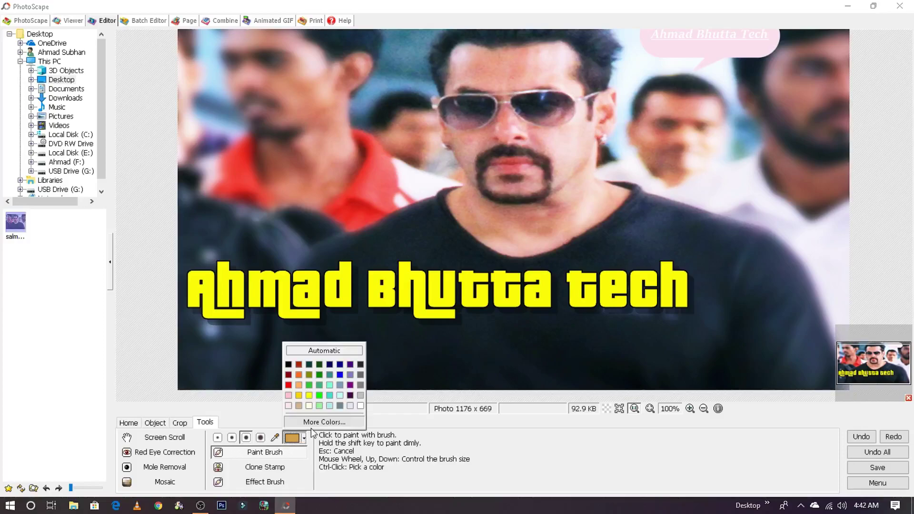
pyautogui.click(274, 438)
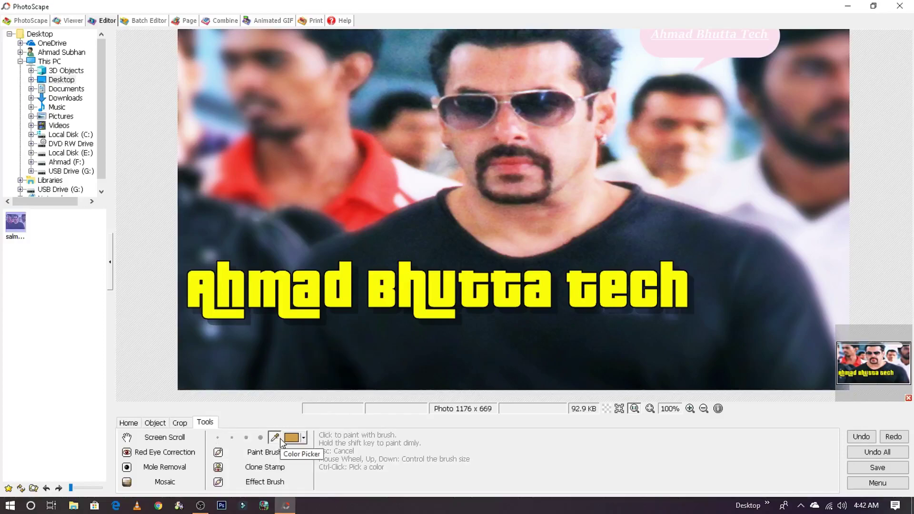
pyautogui.click(690, 262)
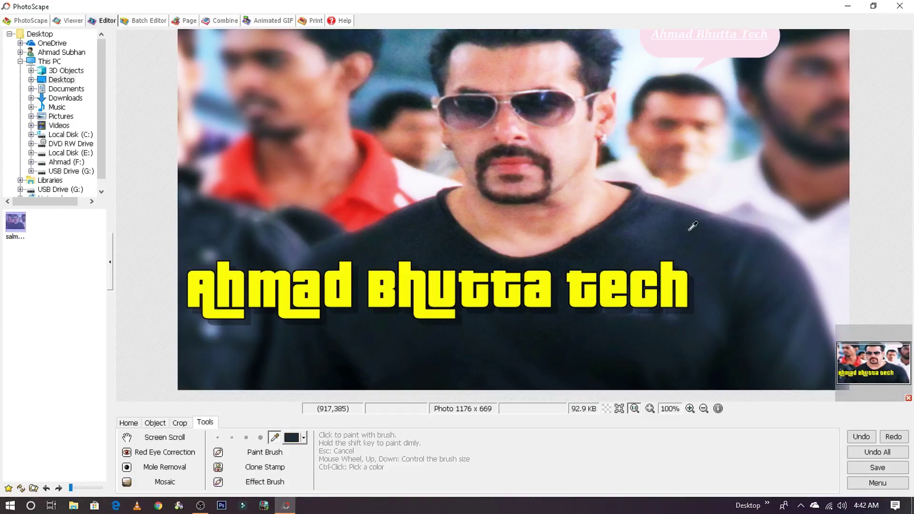
pyautogui.scroll(1, 687, 315)
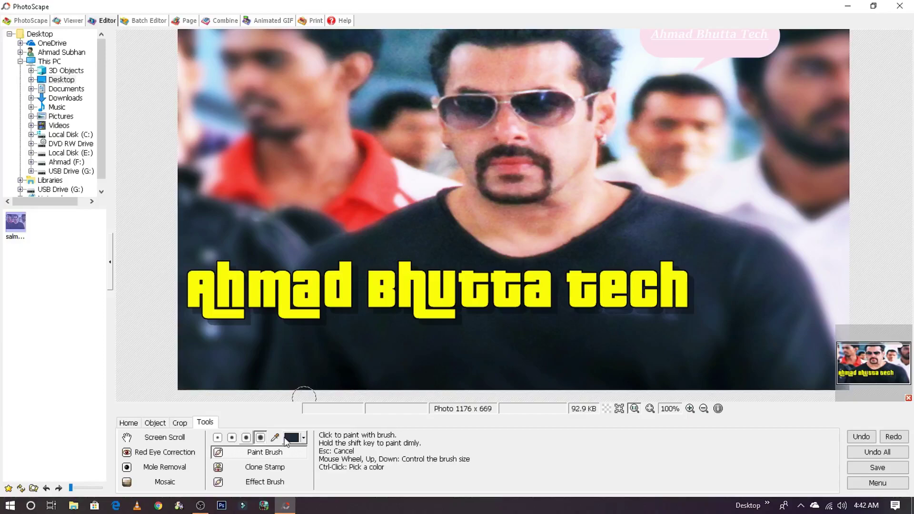
pyautogui.moveTo(745, 274); pyautogui.dragTo(742, 114)
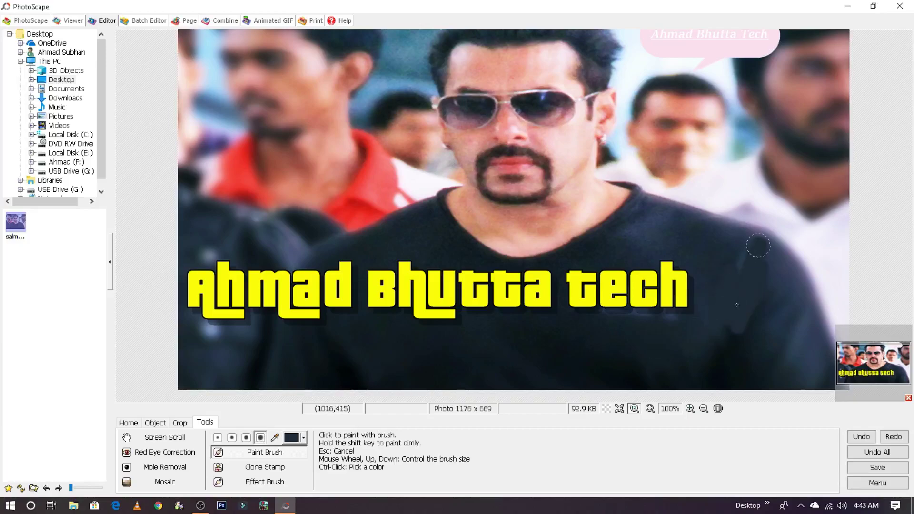
pyautogui.moveTo(702, 143); pyautogui.dragTo(614, 176)
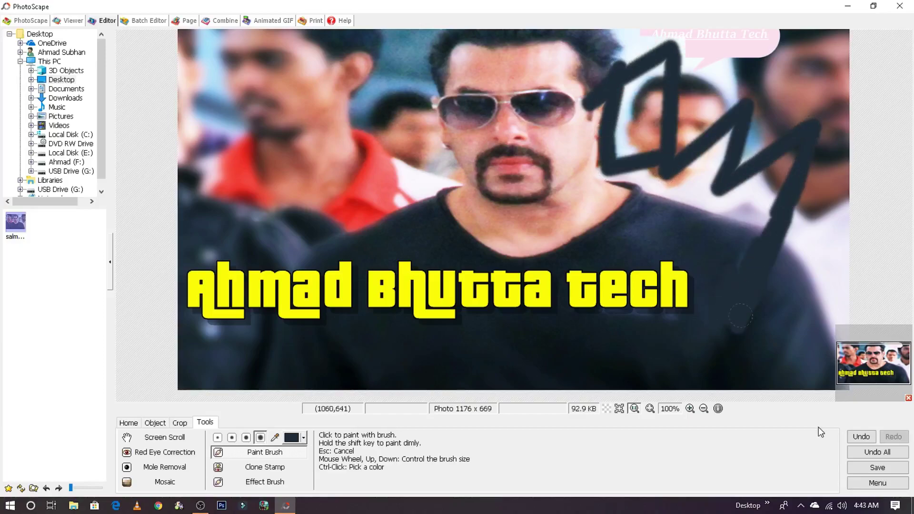
pyautogui.click(860, 436)
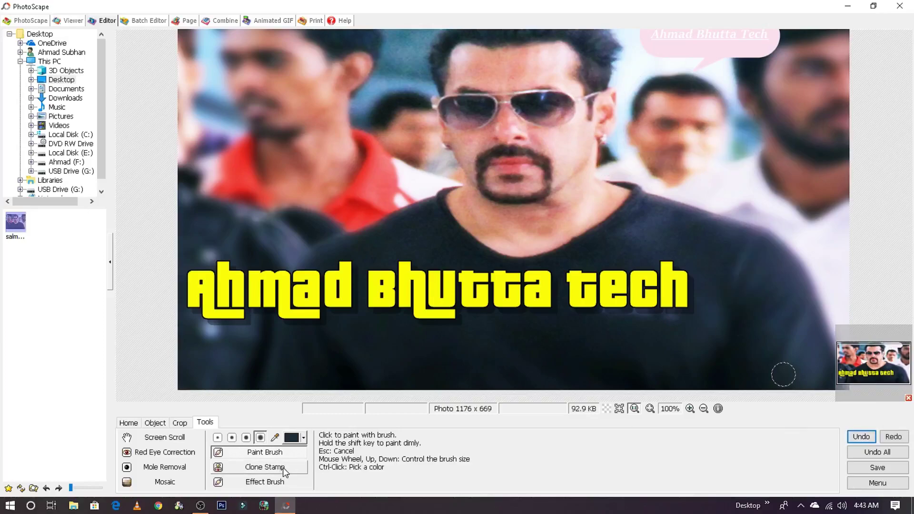
# - Clone the main man's nose and lips onto the upper-right background man, undoing the extra pass
pyautogui.click(265, 467)
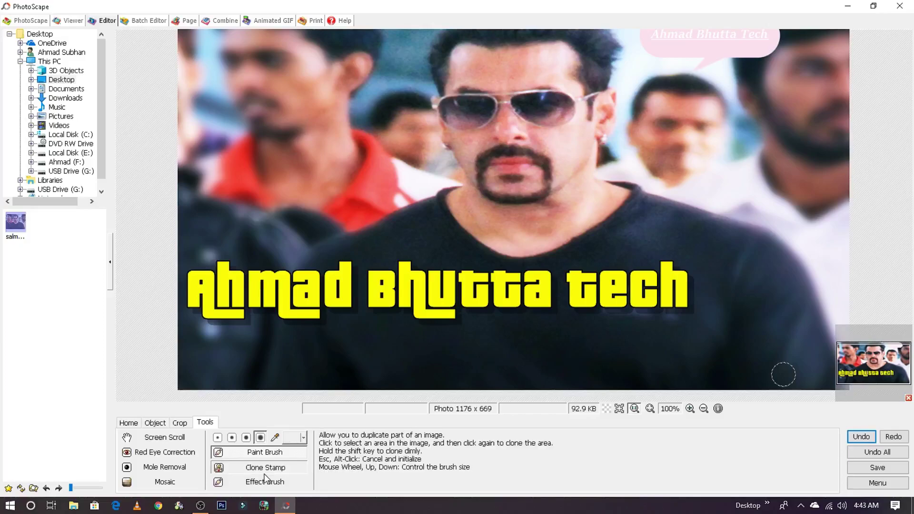
pyautogui.click(521, 200)
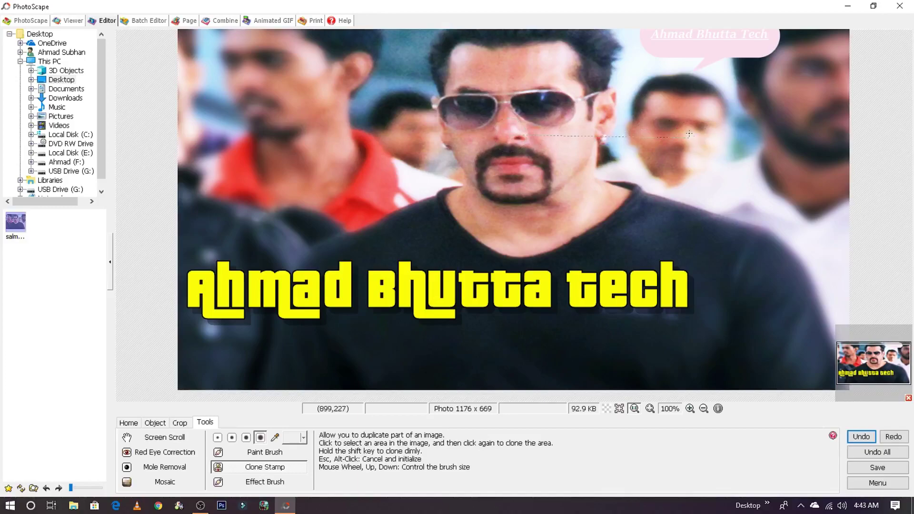
pyautogui.moveTo(681, 109)
pyautogui.mouseDown()
pyautogui.moveTo(682, 139)
pyautogui.moveTo(640, 65)
pyautogui.mouseUp()
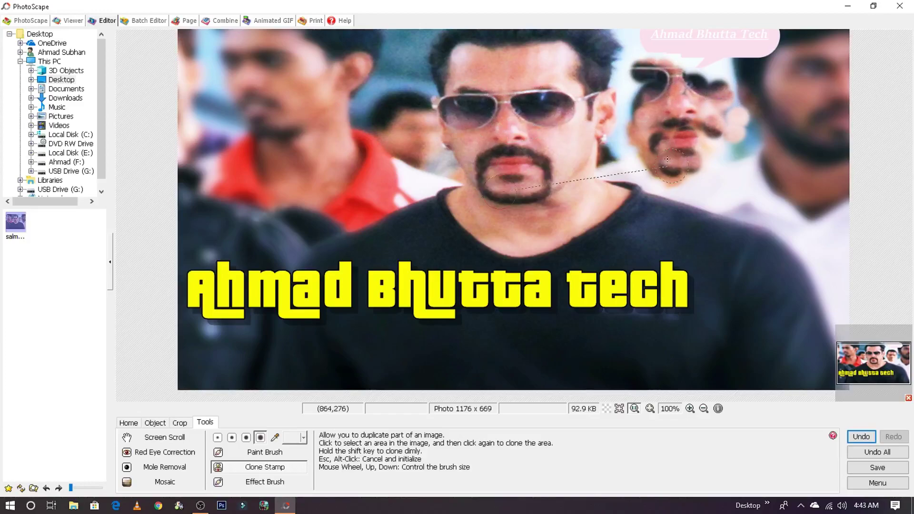
pyautogui.moveTo(640, 66); pyautogui.dragTo(742, 78)
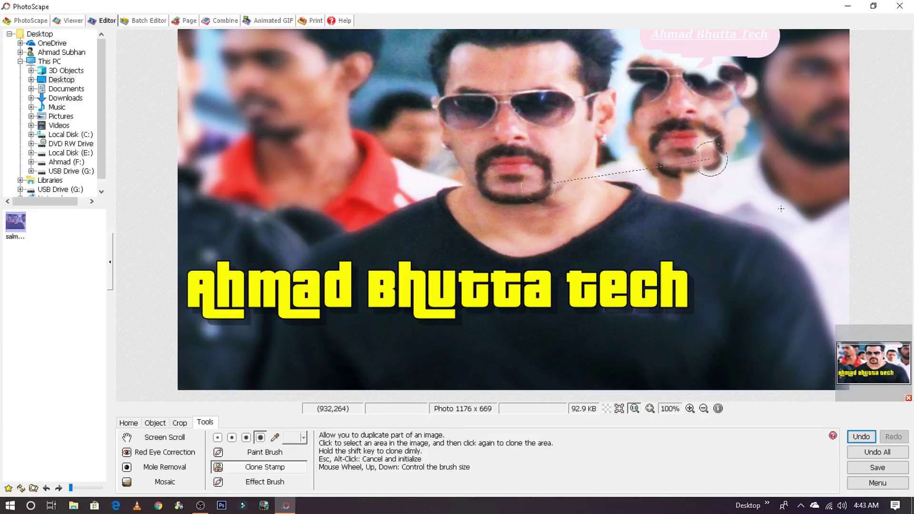
pyautogui.click(861, 436)
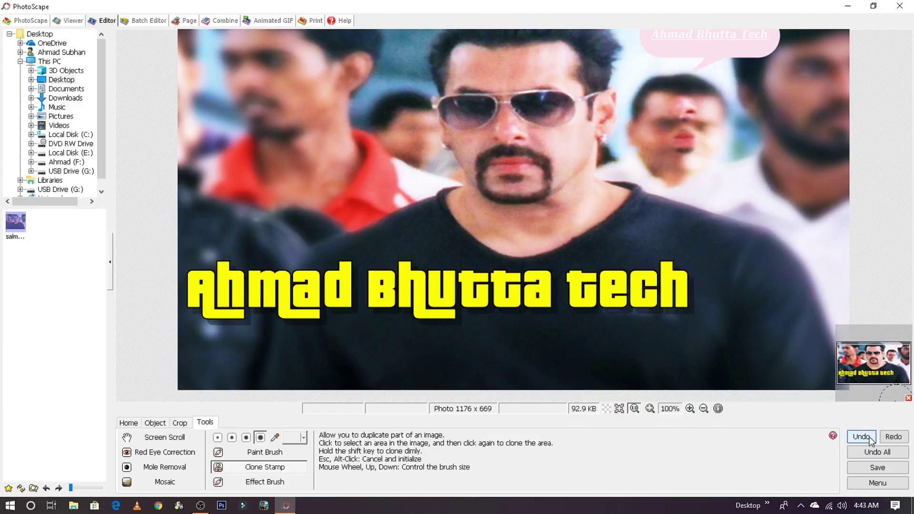
# - Undo the remaining clone marks and brush Grayscale onto the left background man
pyautogui.click(861, 437)
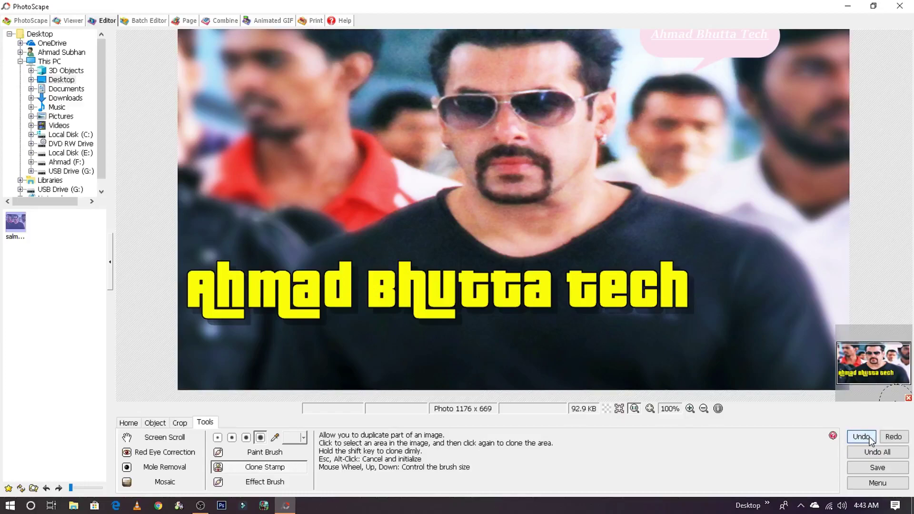
pyautogui.click(272, 485)
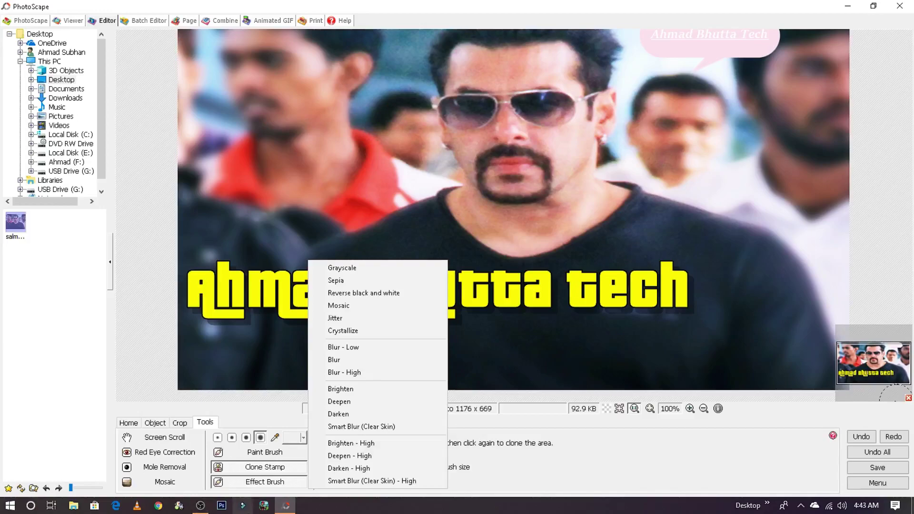
pyautogui.click(268, 473)
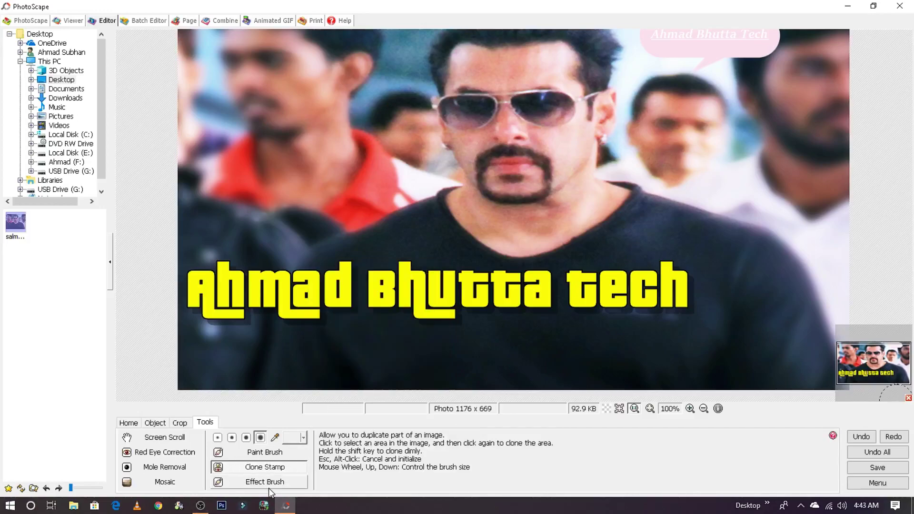
pyautogui.click(268, 486)
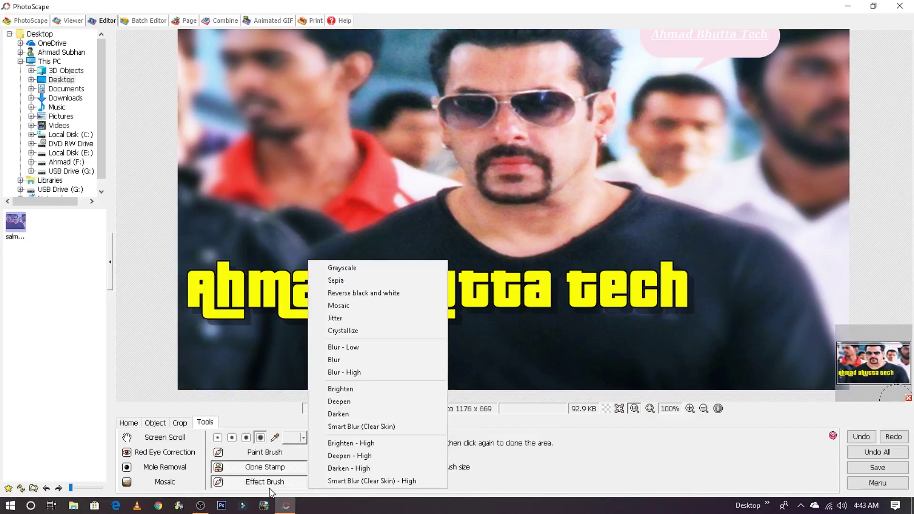
pyautogui.click(350, 270)
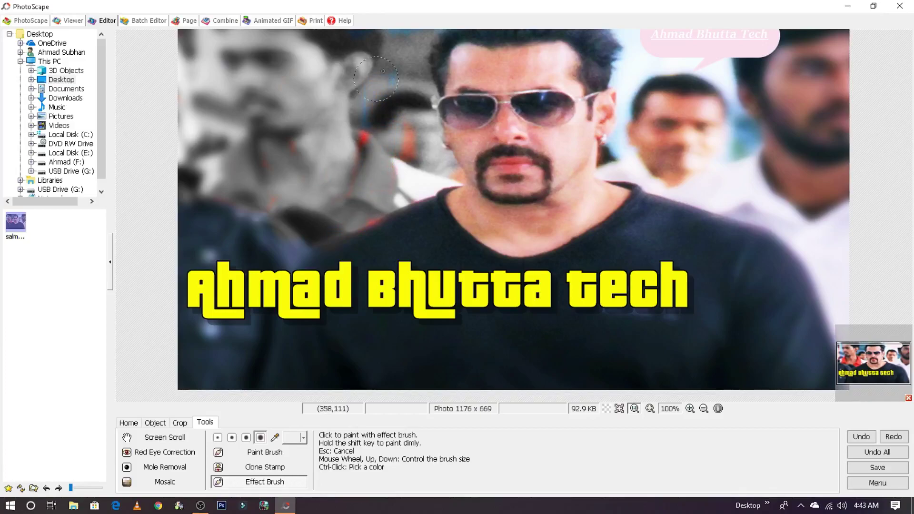
pyautogui.click(309, 215)
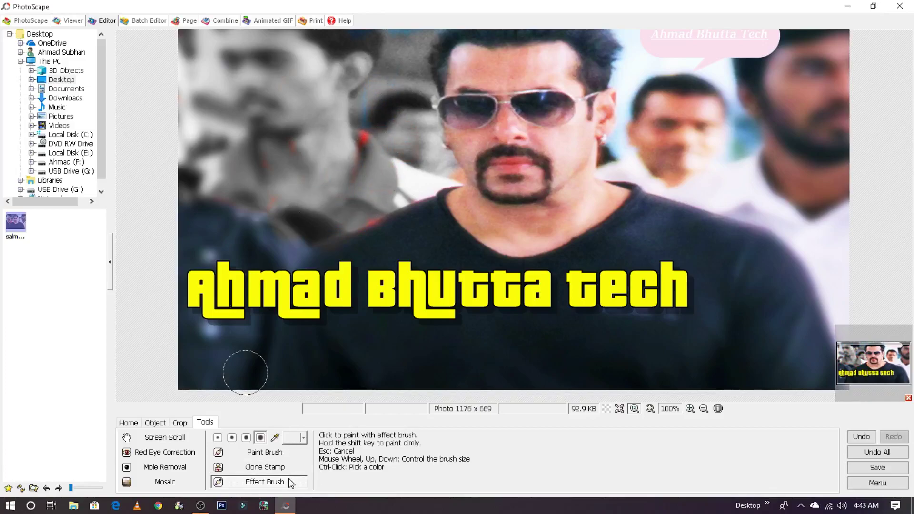
# - Try Sepia effect strokes over the right background faces, then undo them
pyautogui.click(291, 483)
pyautogui.click(362, 279)
pyautogui.moveTo(816, 116); pyautogui.dragTo(753, 135)
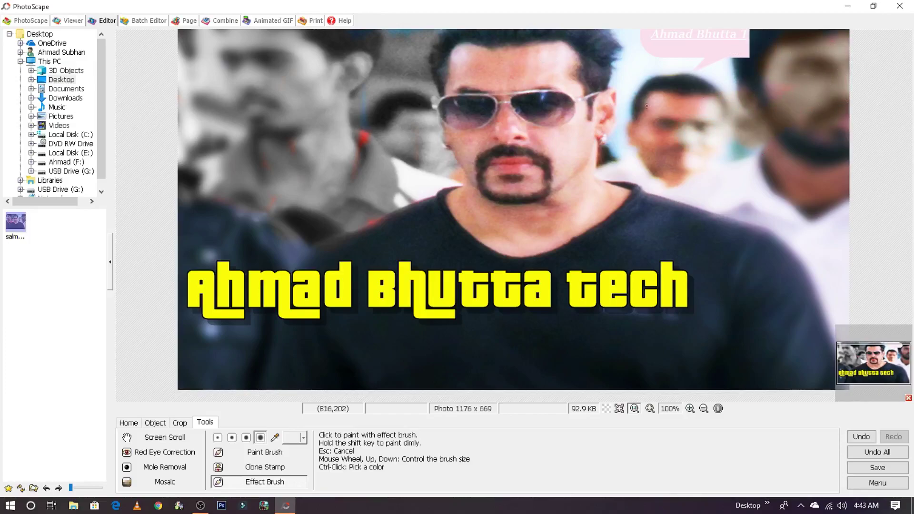
pyautogui.moveTo(671, 122); pyautogui.dragTo(699, 132)
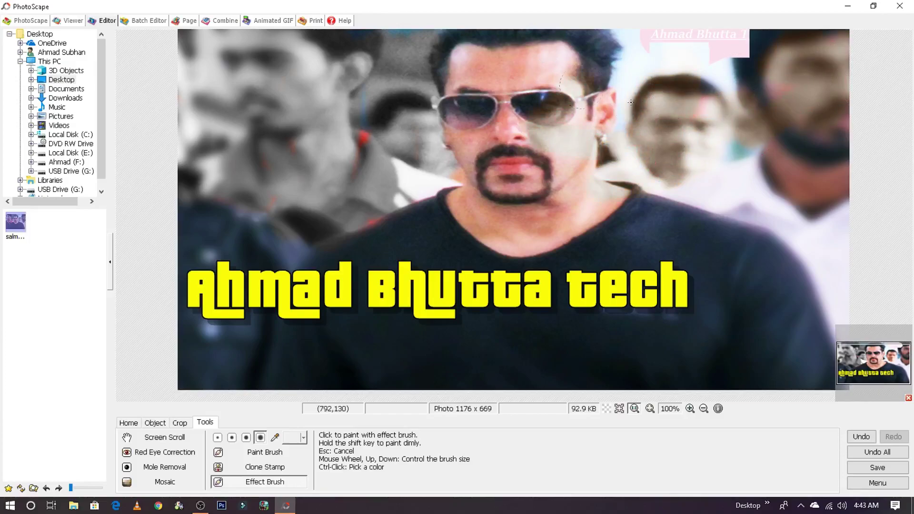
pyautogui.click(861, 437)
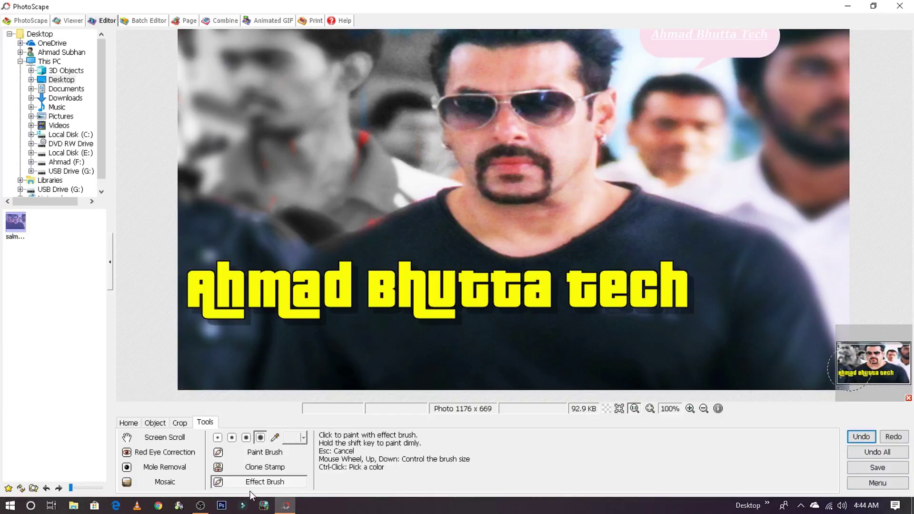
# - Paint the Reverse black and white effect across the main man, then undo it
pyautogui.click(303, 437)
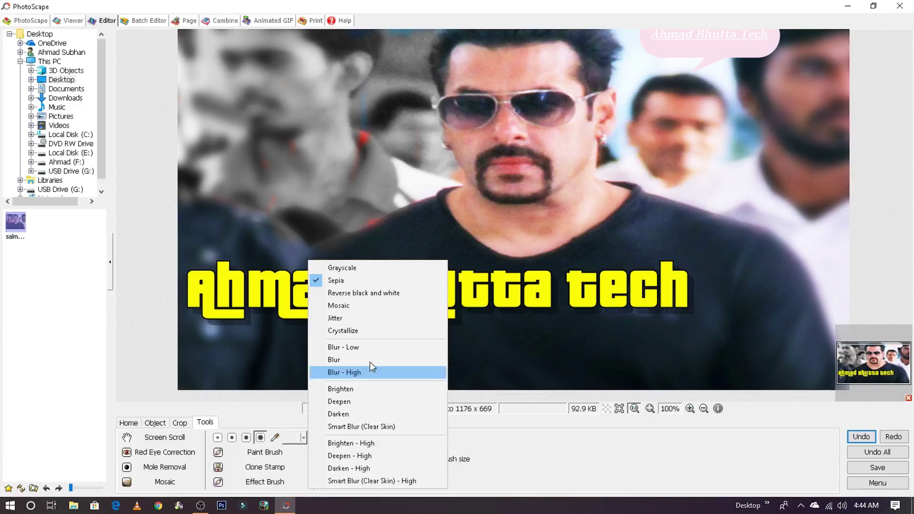
pyautogui.click(396, 295)
pyautogui.moveTo(339, 120)
pyautogui.mouseDown()
pyautogui.moveTo(449, 112)
pyautogui.moveTo(463, 56)
pyautogui.moveTo(577, 49)
pyautogui.moveTo(601, 116)
pyautogui.moveTo(556, 156)
pyautogui.moveTo(552, 81)
pyautogui.moveTo(457, 228)
pyautogui.moveTo(514, 238)
pyautogui.moveTo(561, 200)
pyautogui.moveTo(585, 151)
pyautogui.moveTo(619, 190)
pyautogui.moveTo(638, 238)
pyautogui.moveTo(614, 267)
pyautogui.moveTo(593, 147)
pyautogui.mouseUp()
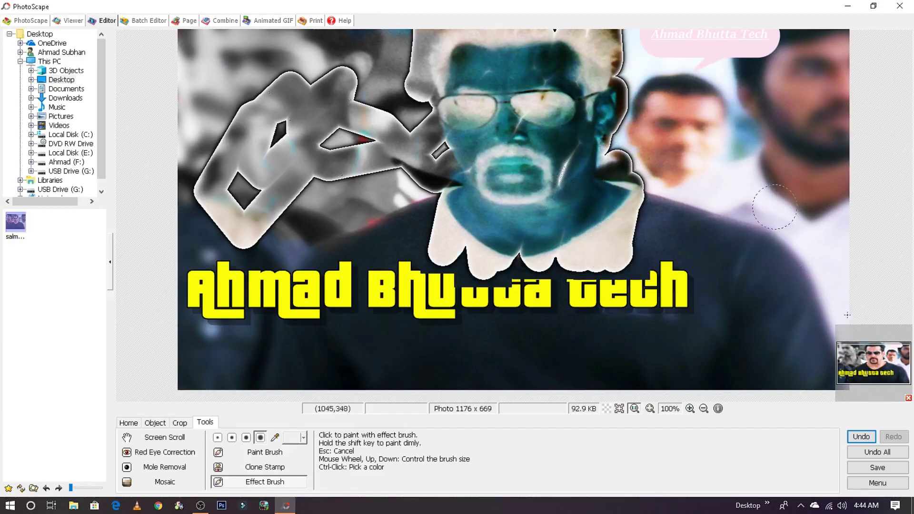
pyautogui.click(860, 436)
pyautogui.click(861, 436)
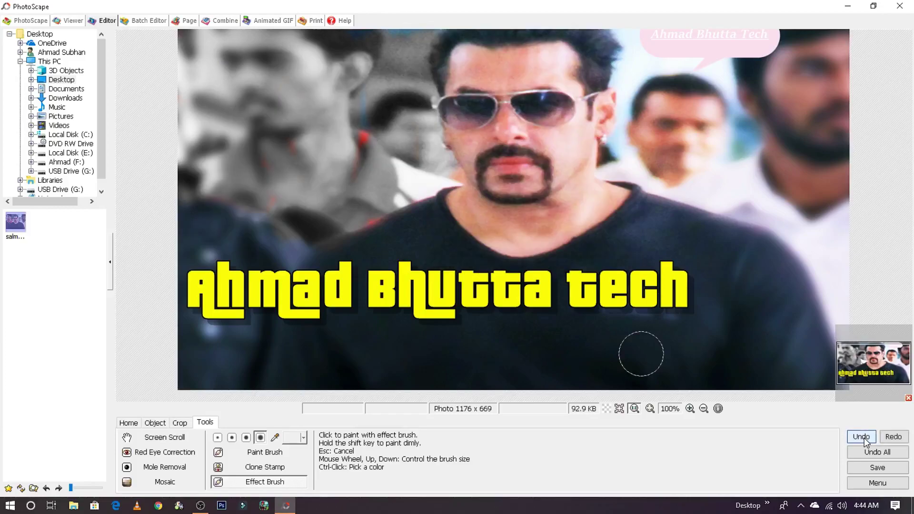
# - Apply the Jitter effect to the main and background faces, then undo both strokes
pyautogui.click(279, 481)
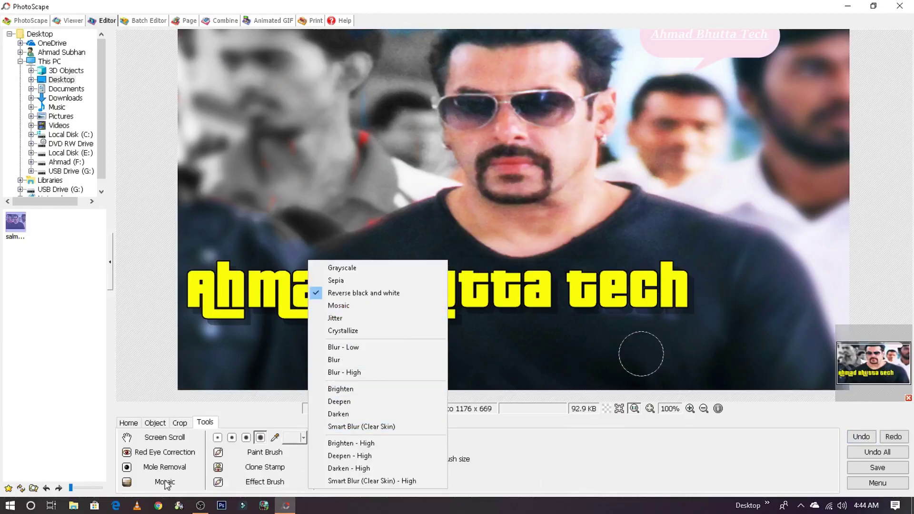
pyautogui.click(347, 320)
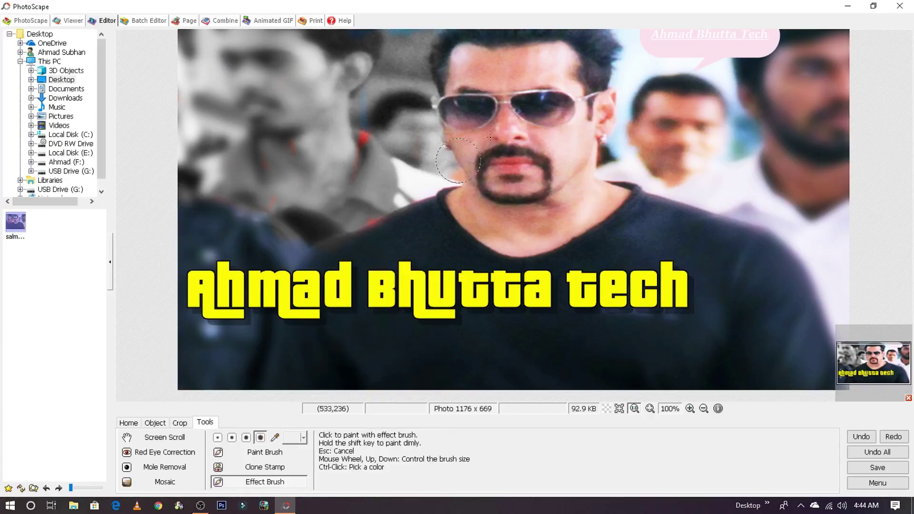
pyautogui.moveTo(490, 137)
pyautogui.mouseDown()
pyautogui.moveTo(547, 109)
pyautogui.moveTo(523, 161)
pyautogui.moveTo(452, 191)
pyautogui.moveTo(509, 195)
pyautogui.mouseUp()
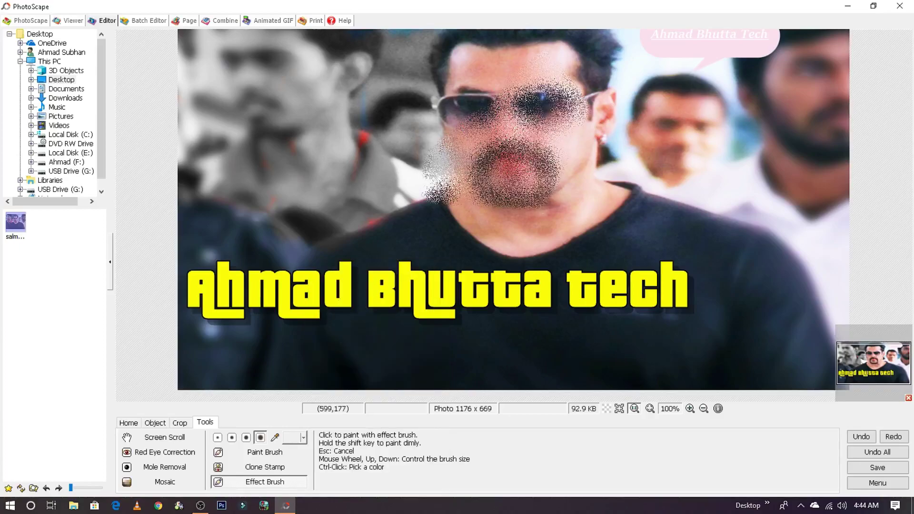
pyautogui.moveTo(723, 95); pyautogui.dragTo(666, 195)
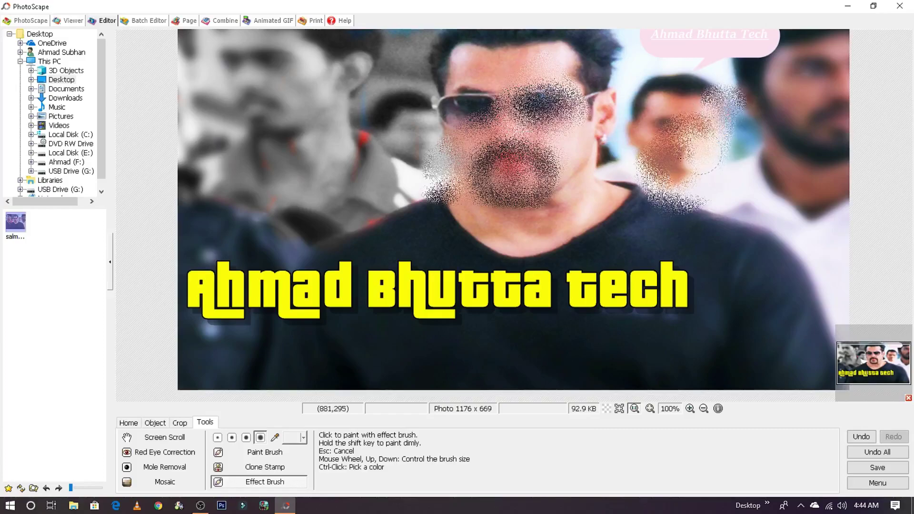
pyautogui.click(860, 437)
pyautogui.click(861, 437)
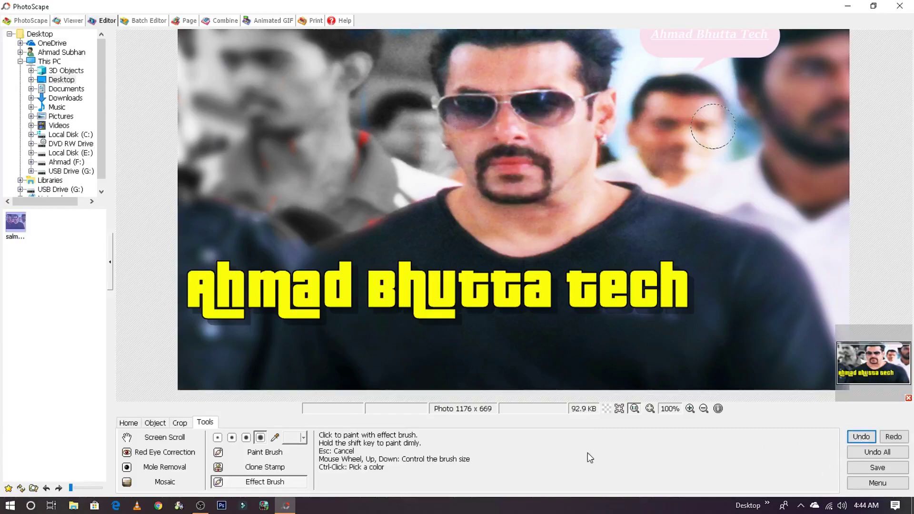
# - Pixelate the main face with the Mosaic brush effect, then undo it
pyautogui.click(302, 484)
pyautogui.click(347, 333)
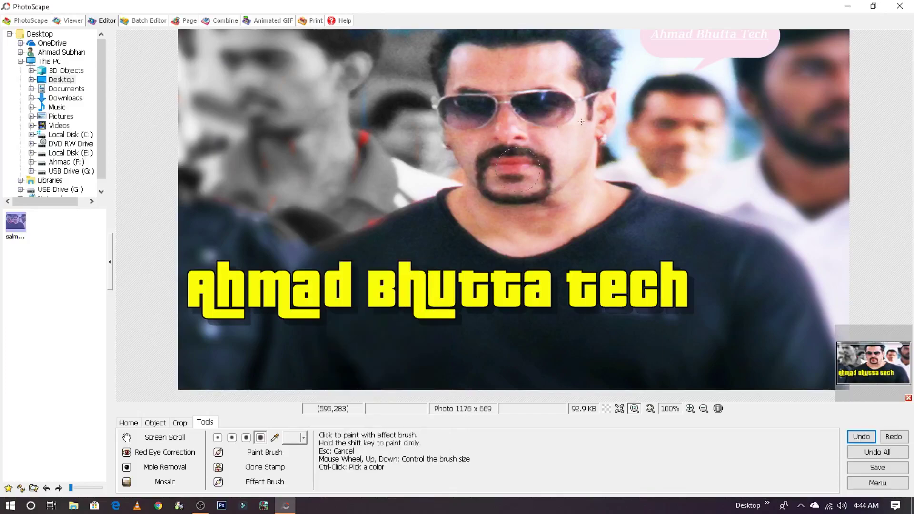
pyautogui.moveTo(528, 111); pyautogui.dragTo(405, 139)
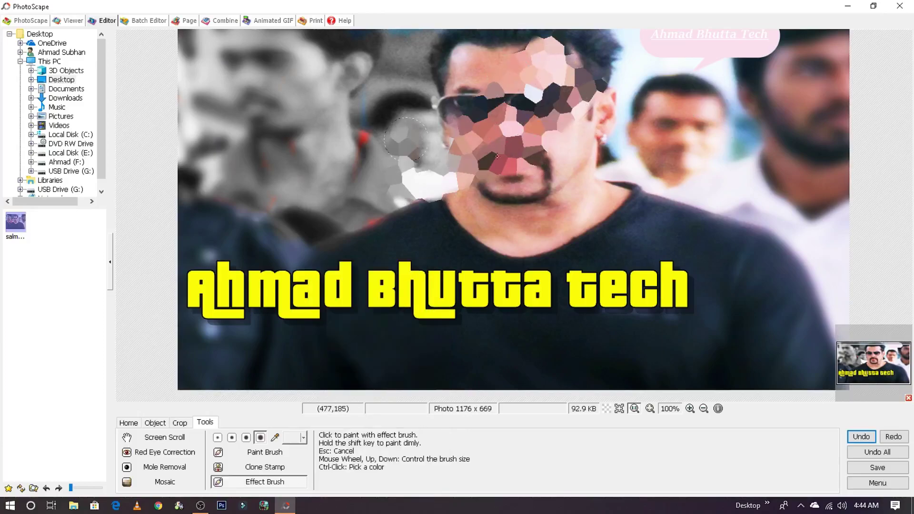
pyautogui.click(864, 439)
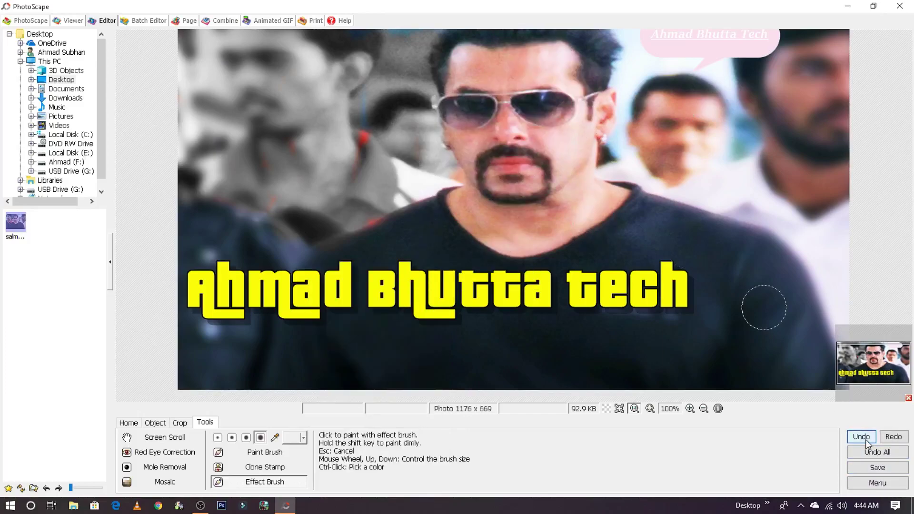
pyautogui.click(272, 483)
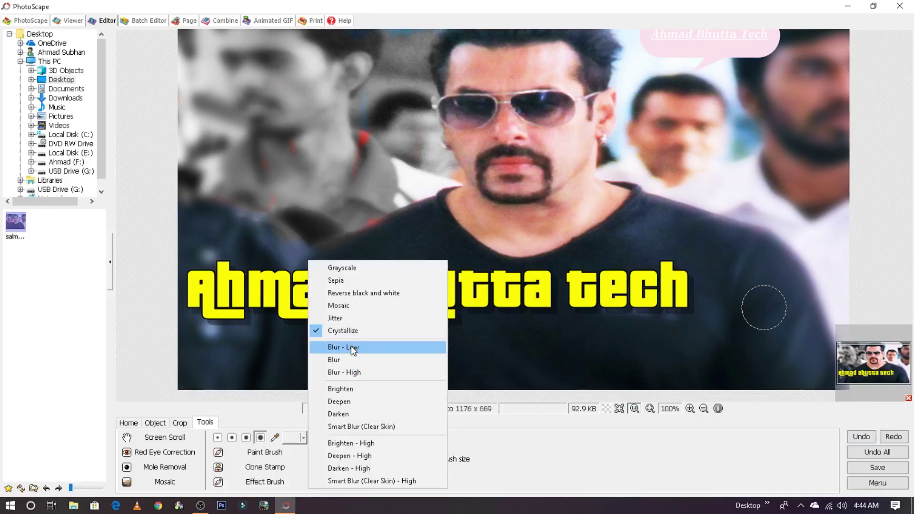
# - Try Blur - High on the sunglasses and the pink speech bubble, undoing each stroke
pyautogui.click(353, 374)
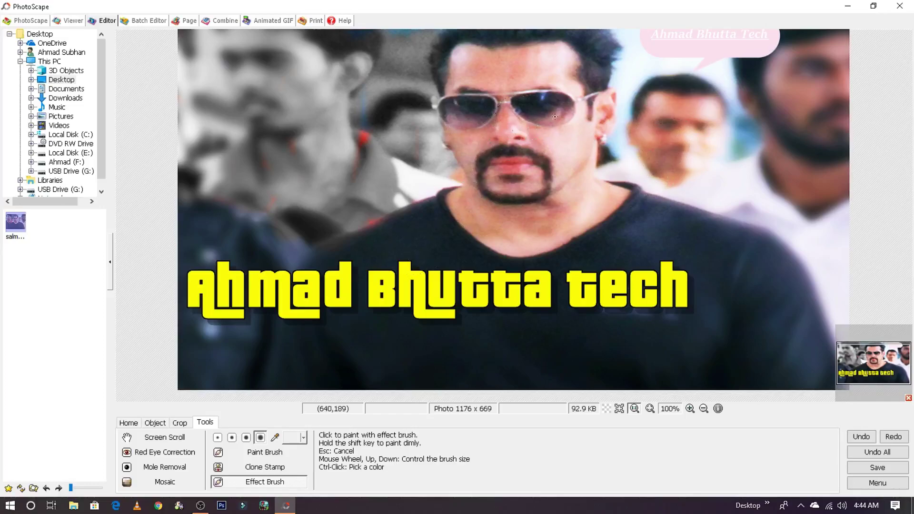
pyautogui.moveTo(555, 98); pyautogui.dragTo(500, 98)
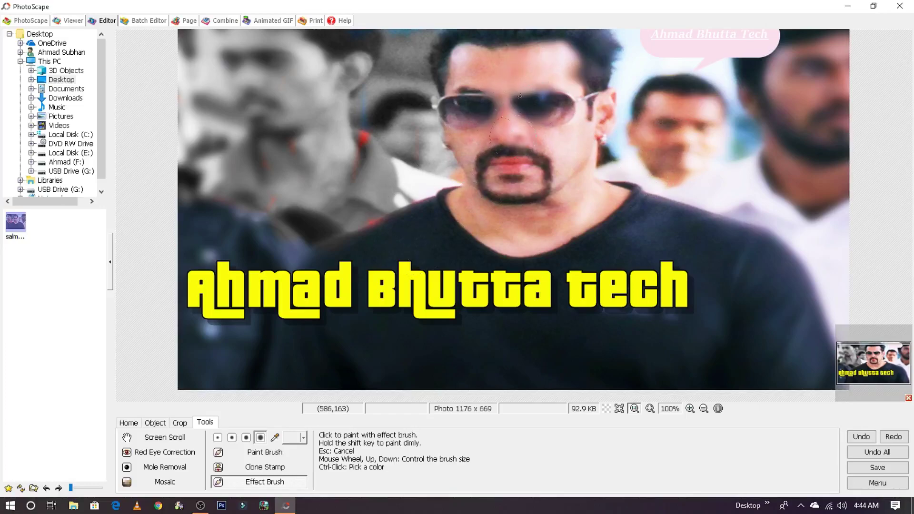
pyautogui.moveTo(542, 119); pyautogui.dragTo(585, 102)
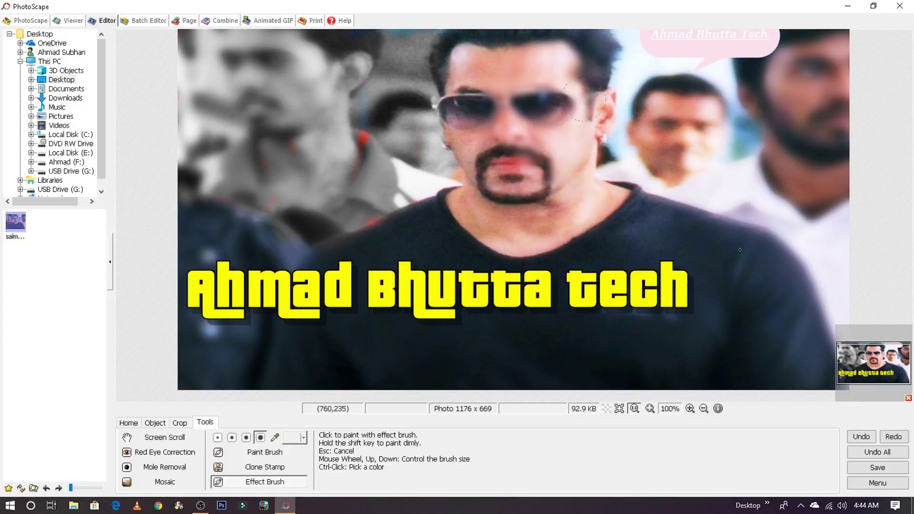
pyautogui.click(850, 437)
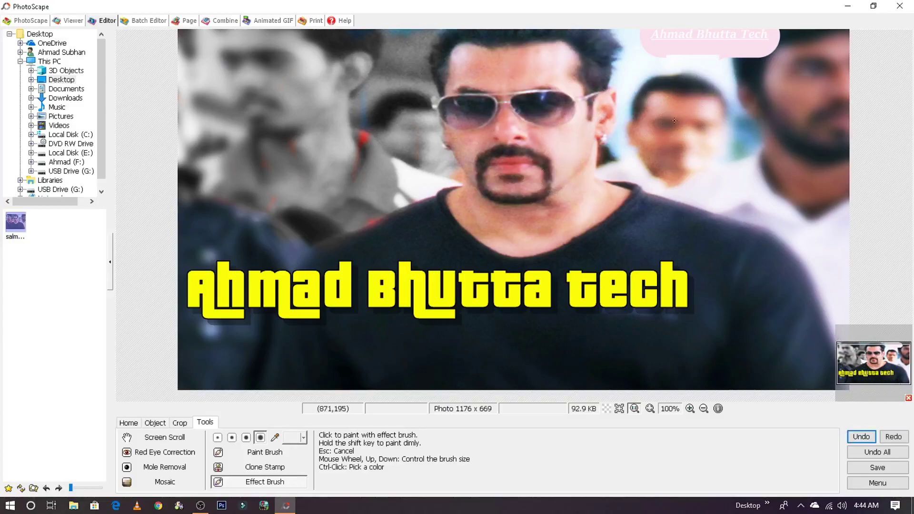
pyautogui.moveTo(656, 46); pyautogui.dragTo(828, 58)
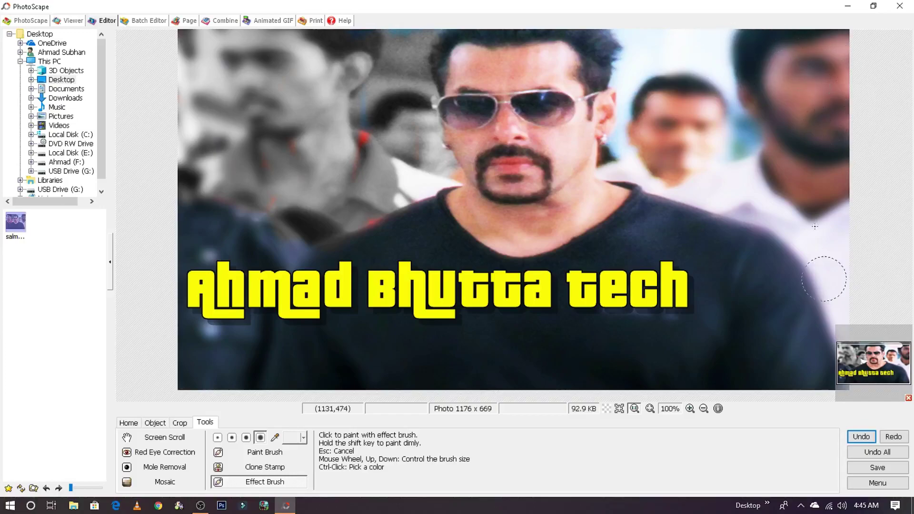
pyautogui.press('Escape')
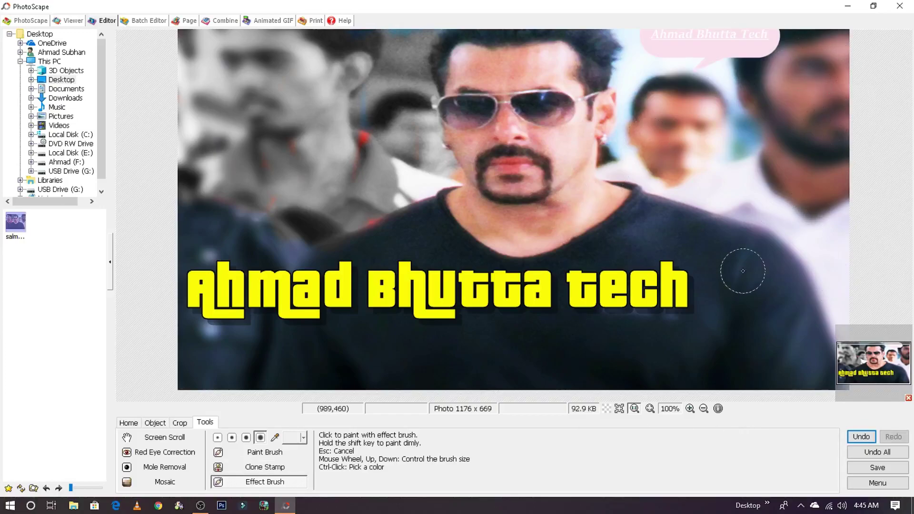
# - Brighten the main face from forehead to chin, then undo the brightening
pyautogui.click(304, 437)
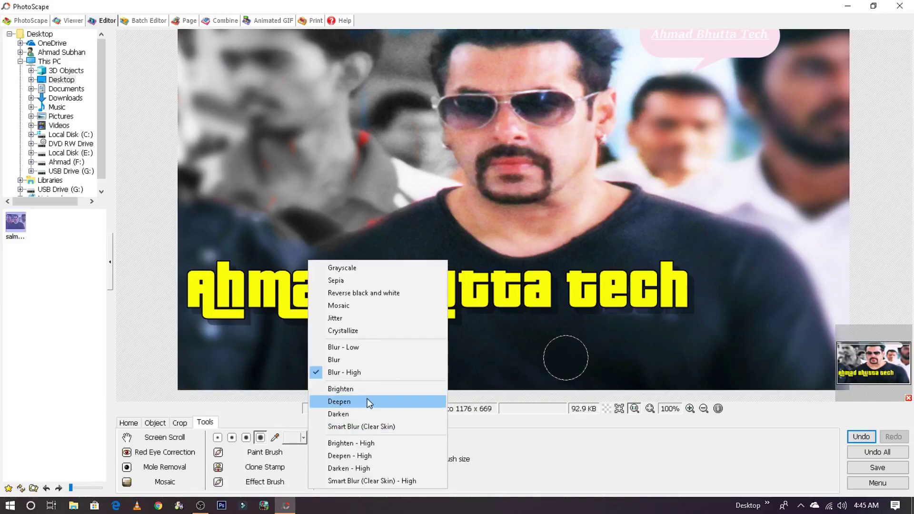
pyautogui.click(360, 387)
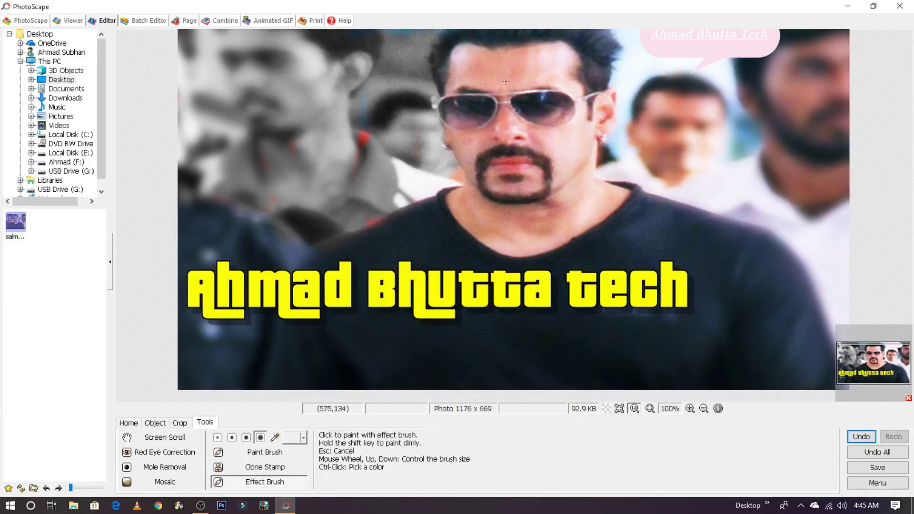
pyautogui.moveTo(506, 81)
pyautogui.mouseDown()
pyautogui.moveTo(526, 189)
pyautogui.moveTo(600, 203)
pyautogui.moveTo(633, 181)
pyautogui.mouseUp()
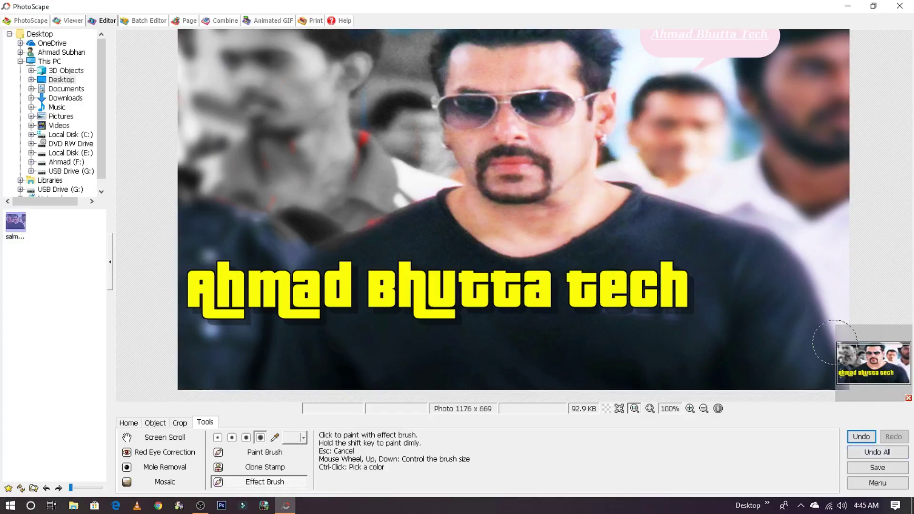
pyautogui.click(865, 437)
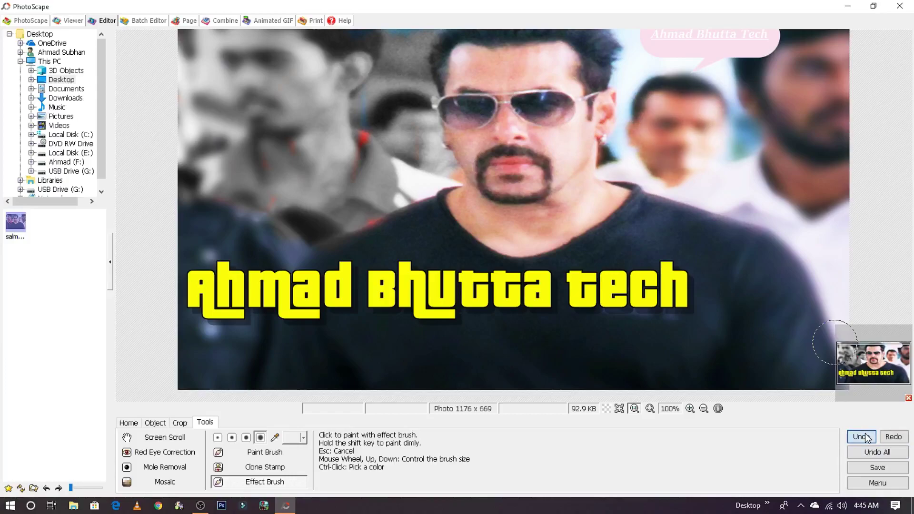
pyautogui.click(865, 436)
# - Deepen part of the yellow caption letters, then undo it
pyautogui.click(304, 482)
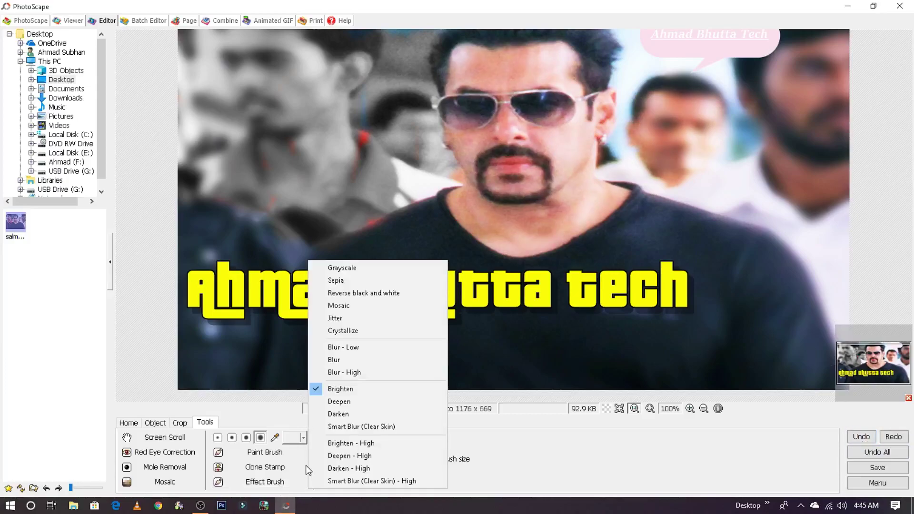
pyautogui.click(347, 401)
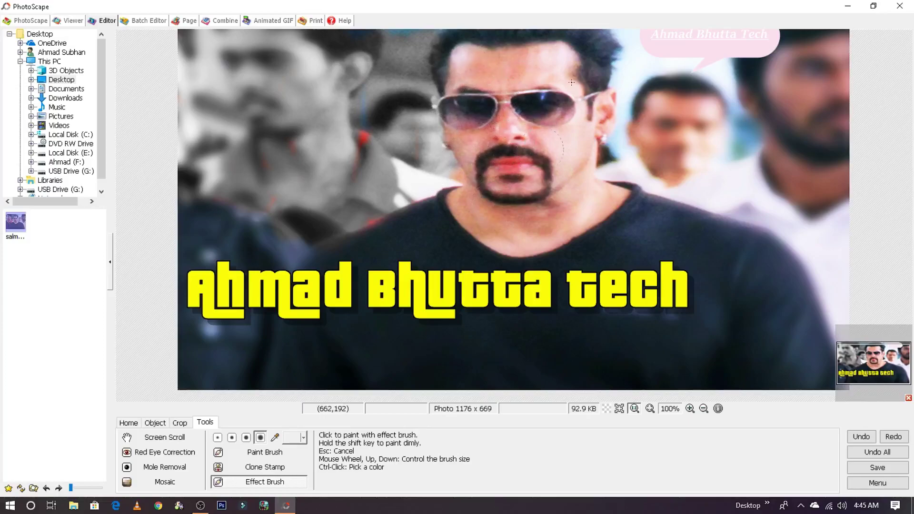
pyautogui.click(527, 287)
pyautogui.hotkey('ctrl', 'z')
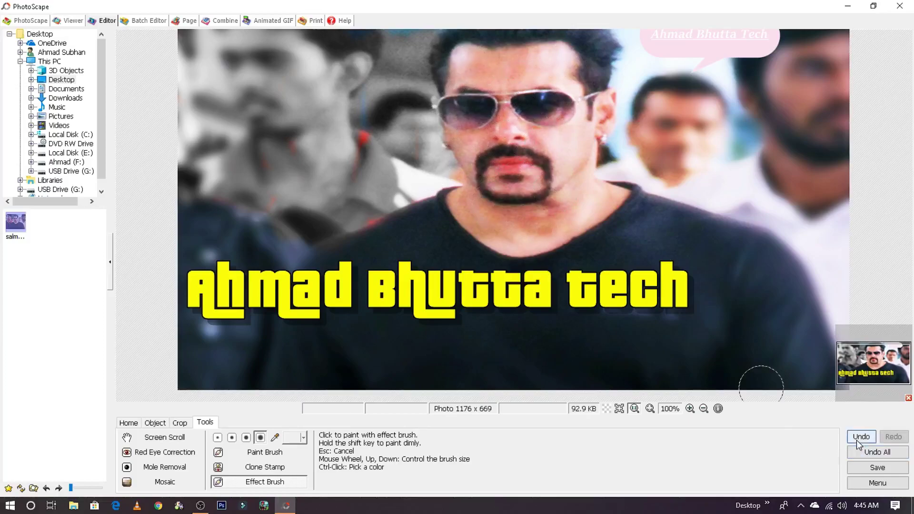
# - Darken the main face with the Darken brush effect, then undo it
pyautogui.click(251, 484)
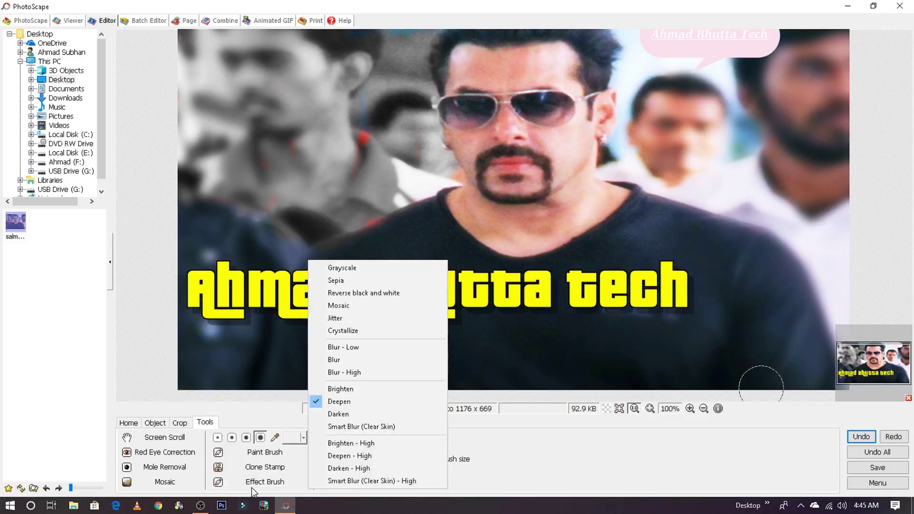
pyautogui.click(348, 414)
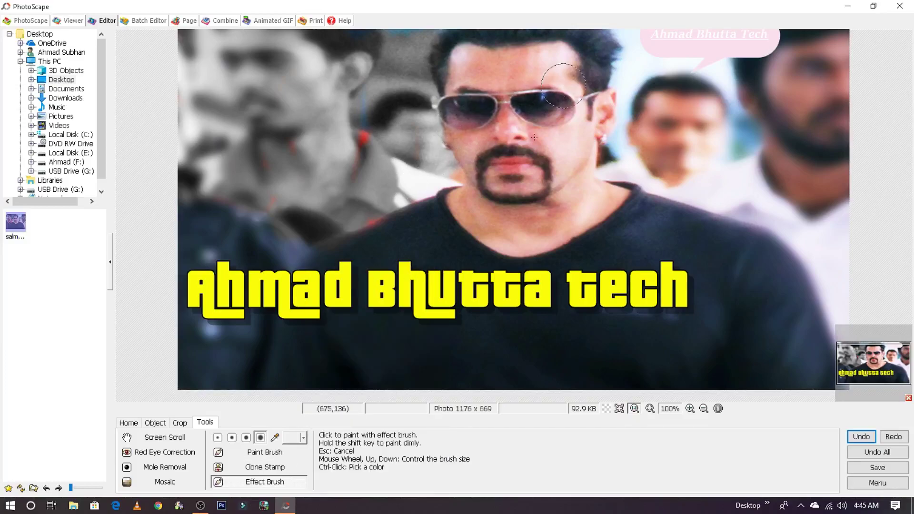
pyautogui.moveTo(477, 80); pyautogui.dragTo(475, 161)
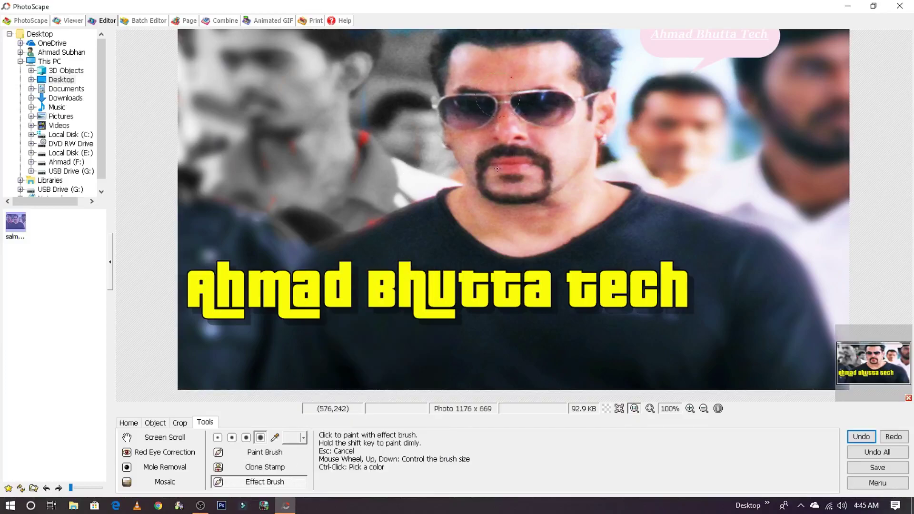
pyautogui.click(861, 436)
pyautogui.click(264, 485)
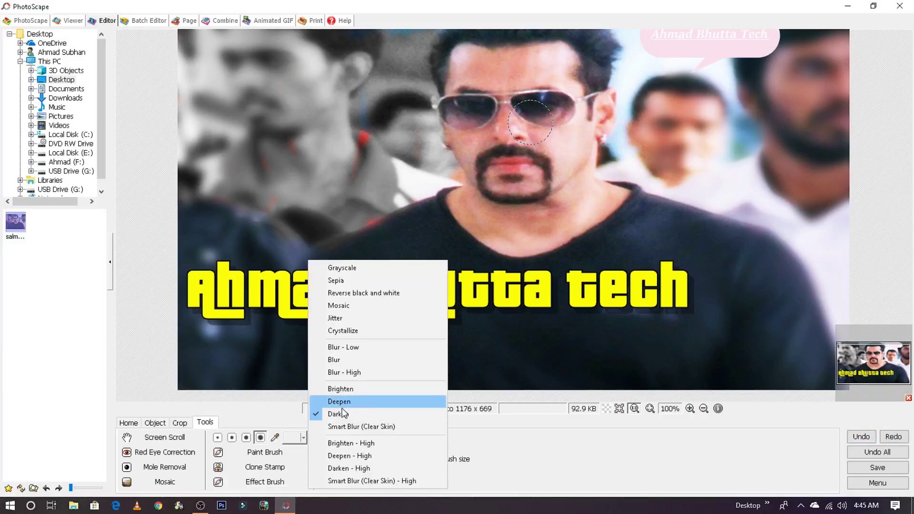
# - Zoom in and smooth the forehead with Smart Blur (Clear Skin), then return to 100%
pyautogui.click(364, 426)
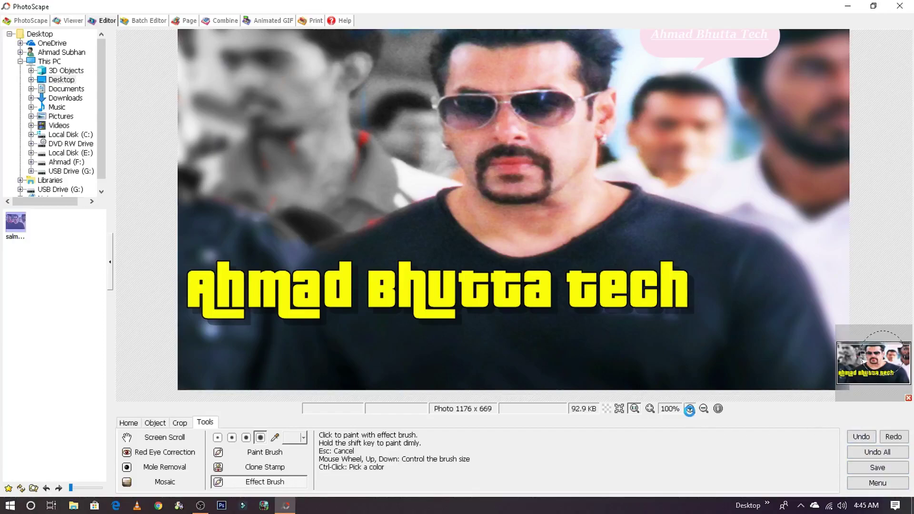
pyautogui.click(689, 409)
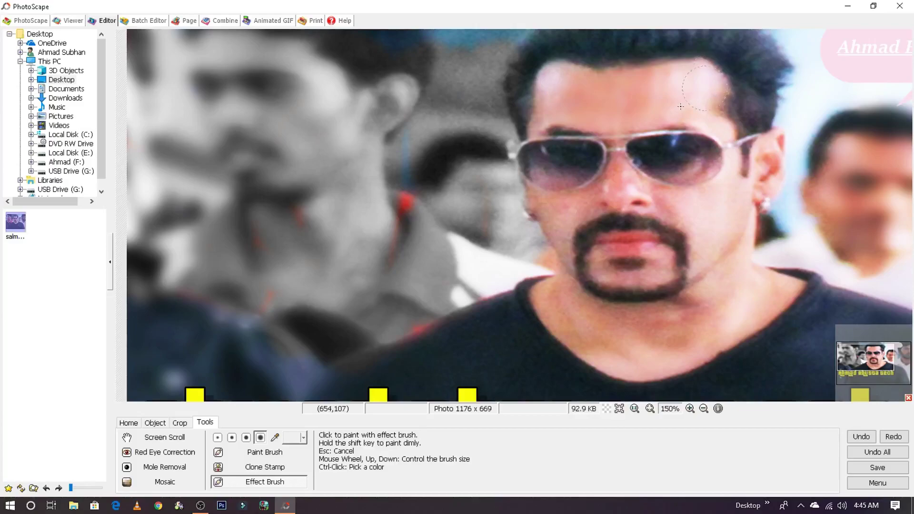
pyautogui.moveTo(692, 110); pyautogui.dragTo(590, 102)
pyautogui.click(703, 408)
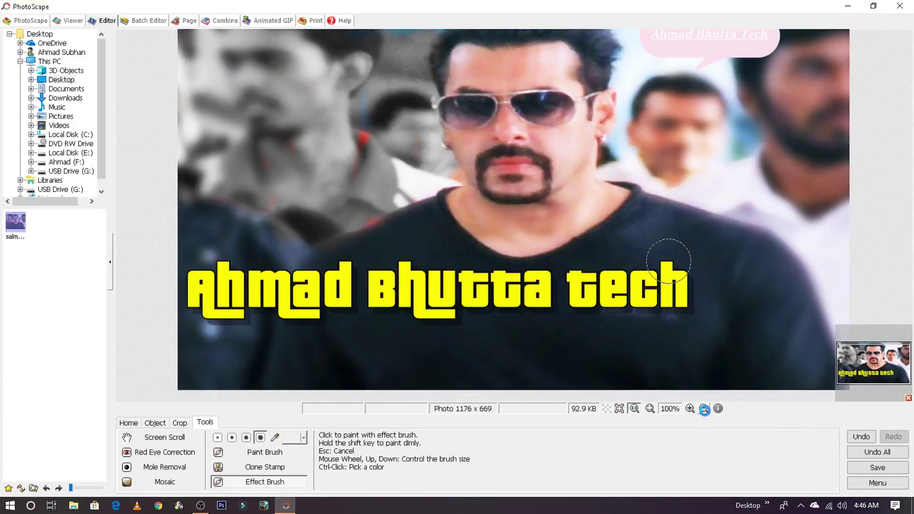
# - Switch the brush to Smart Blur (Clear Skin) - High and undo the last stroke
pyautogui.click(275, 482)
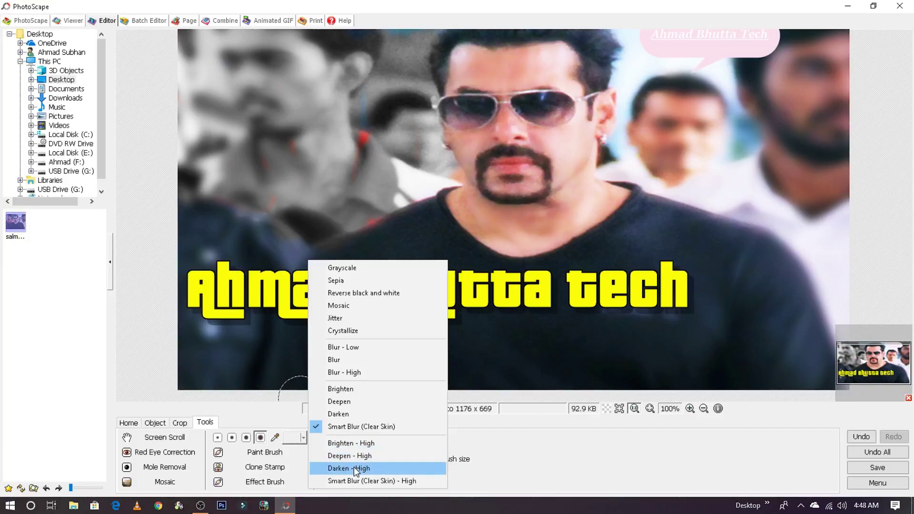
pyautogui.click(396, 480)
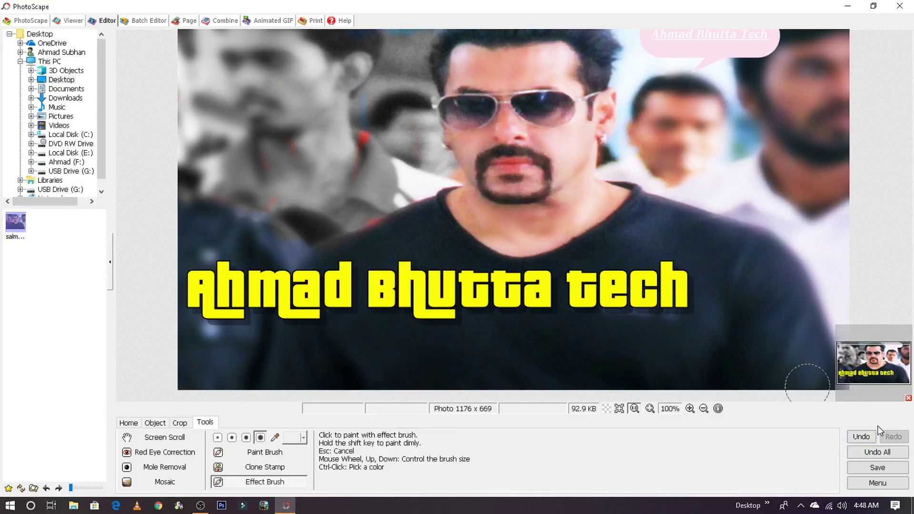
pyautogui.click(868, 440)
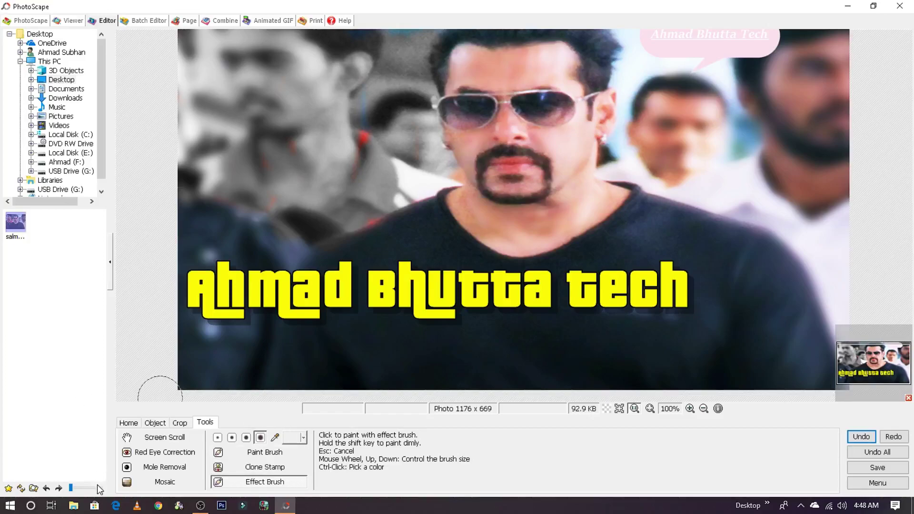